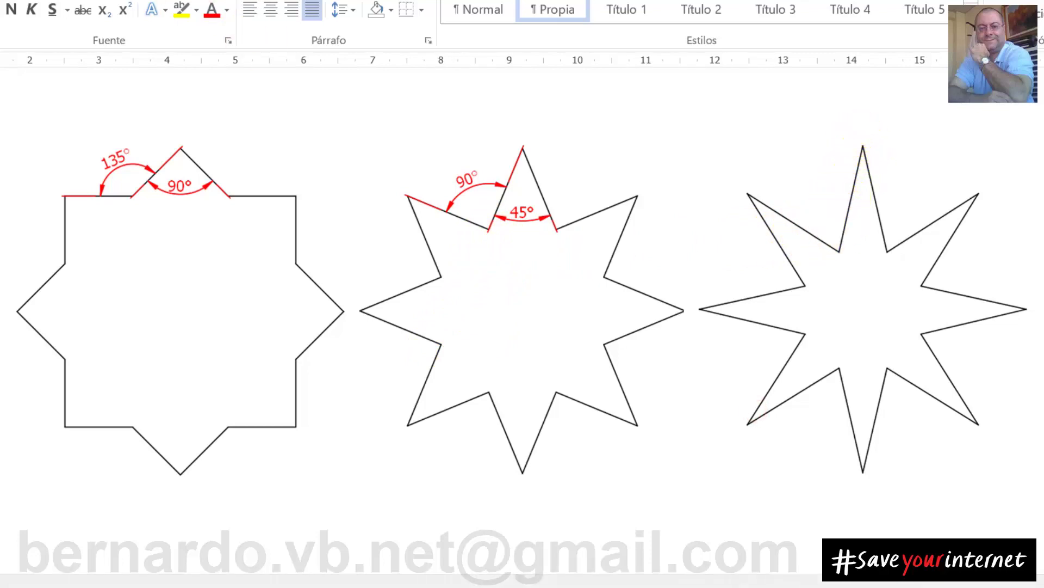
- Draw a line in Word from the right star's top point to its lower-left point
{"action": "left_click_drag", "start_coordinate": [864, 148], "coordinate": [751, 418]}
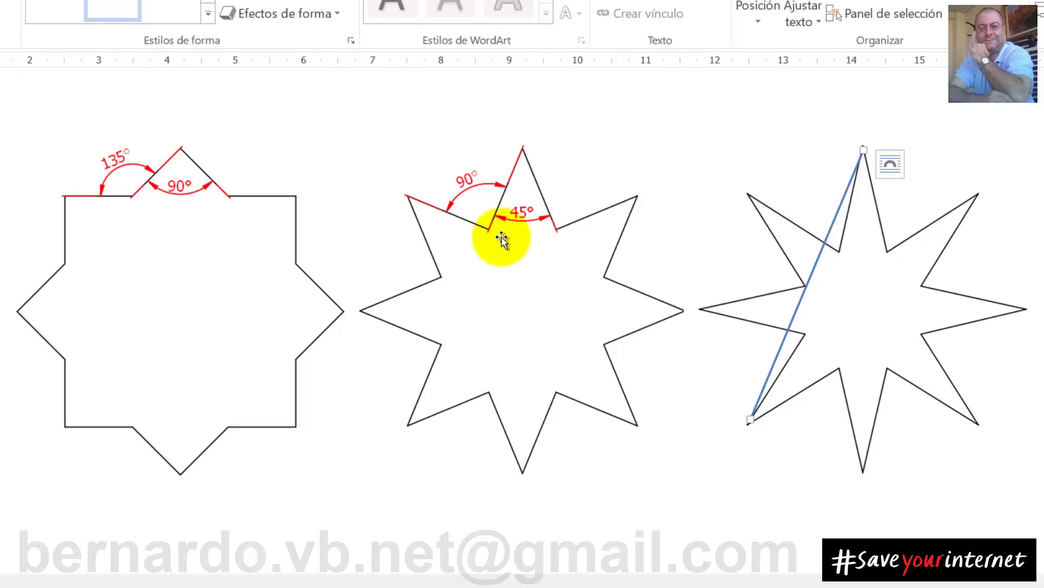
- Delete the Word line, then expand the Pad in the Modelo tree and select its Sketch
{"action": "key", "text": "Delete"}
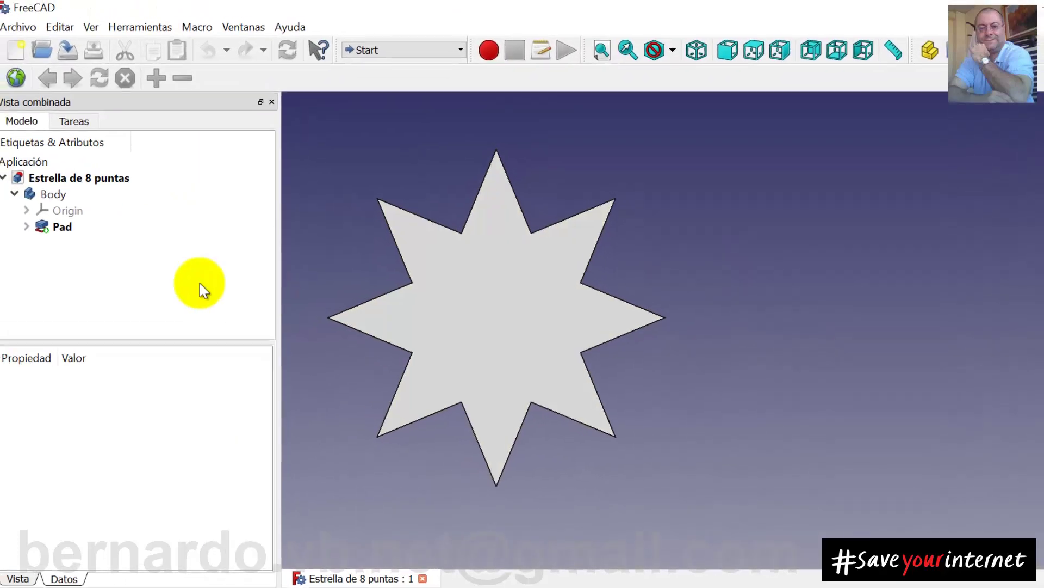
{"action": "left_click", "coordinate": [31, 228]}
{"action": "left_click", "coordinate": [85, 245]}
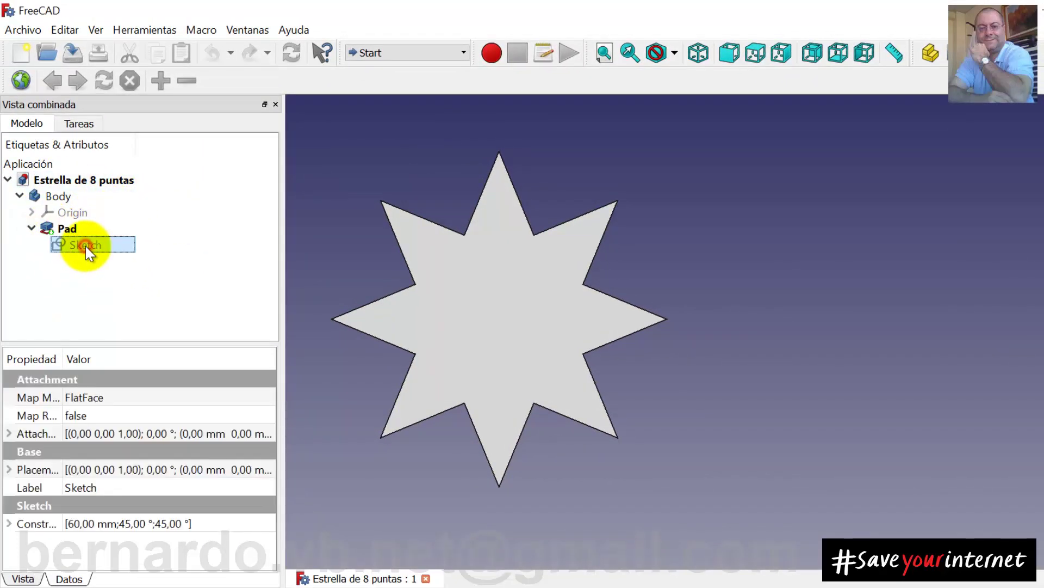
- Open the star Sketch for editing and add a small circle centred on the origin
{"action": "double_click", "coordinate": [85, 246]}
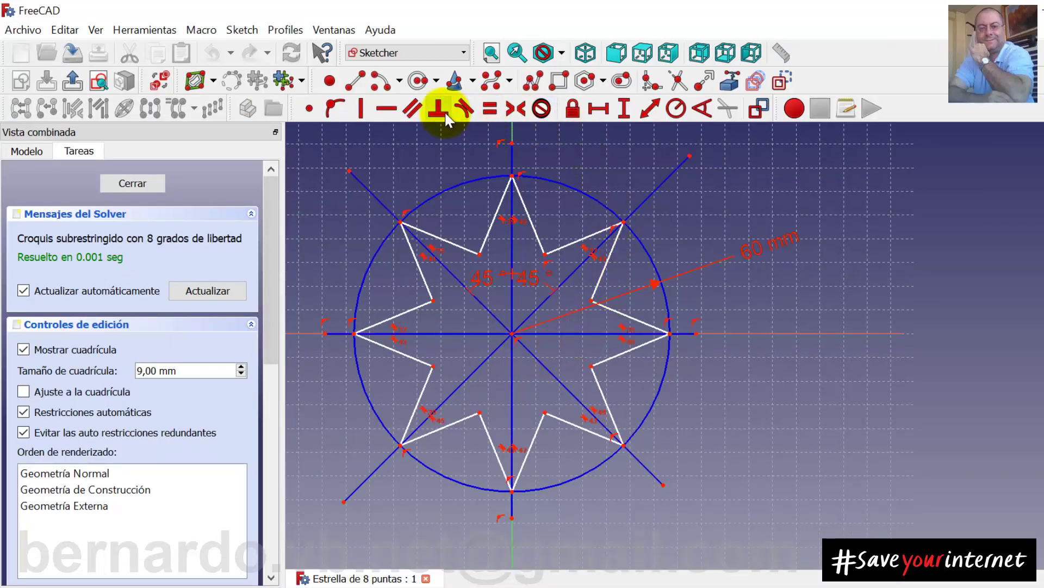
{"action": "left_click", "coordinate": [456, 80]}
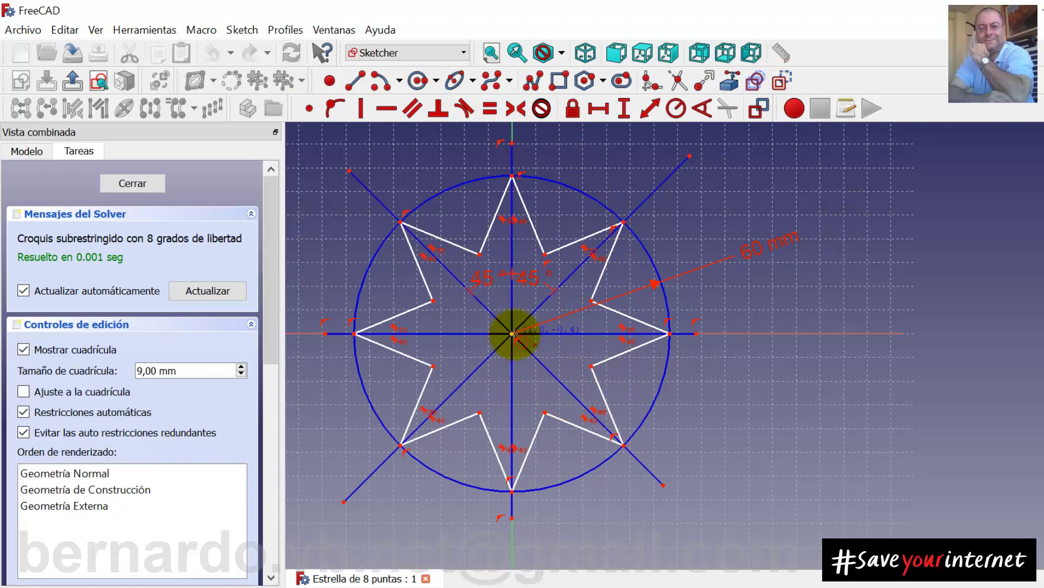
{"action": "left_click", "coordinate": [526, 359]}
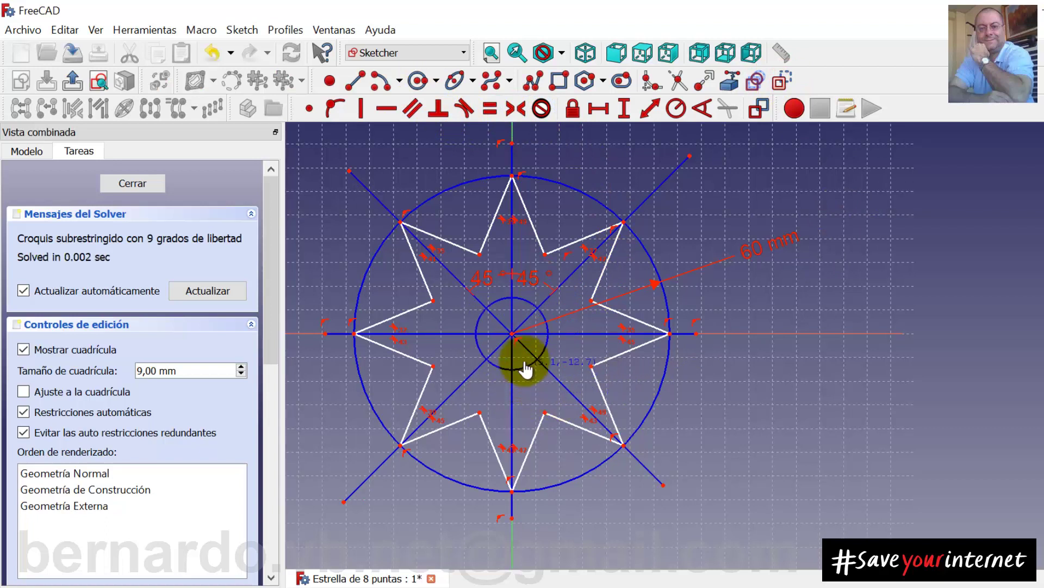
{"action": "right_click", "coordinate": [527, 366]}
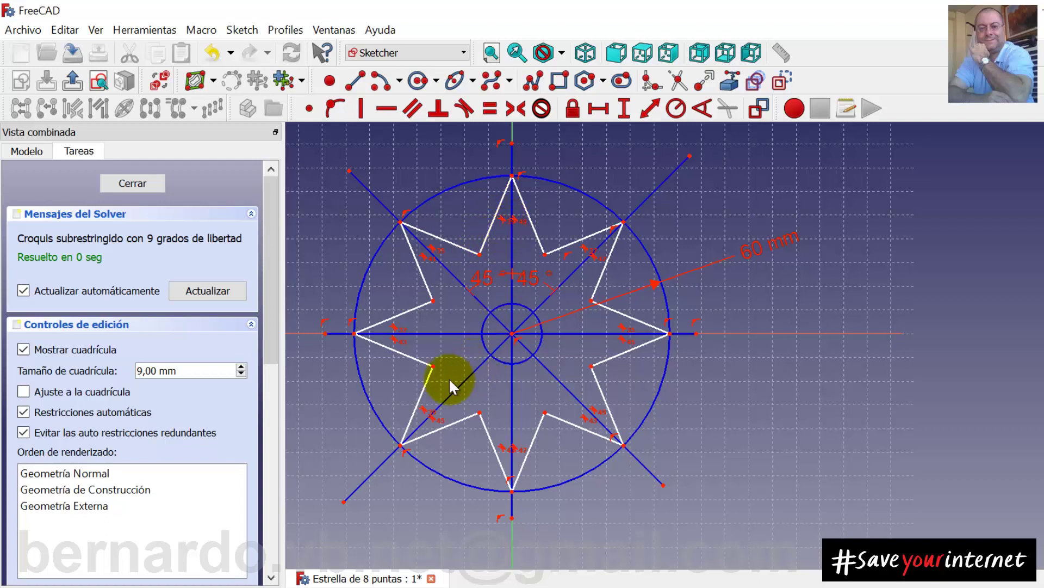
- Delete the five angle constraints on the star's points
{"action": "left_click", "coordinate": [504, 220]}
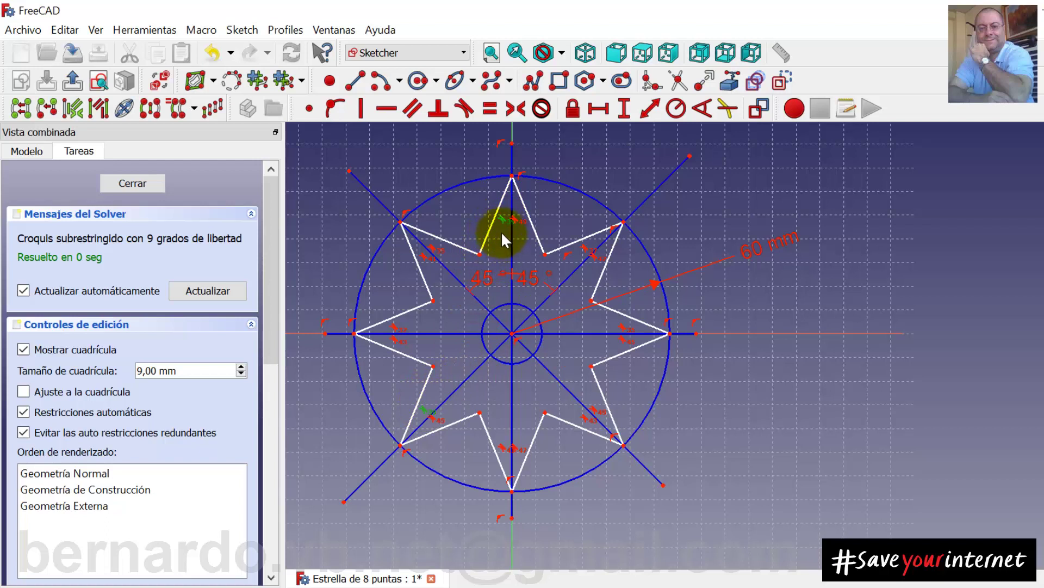
{"action": "key", "text": "Delete"}
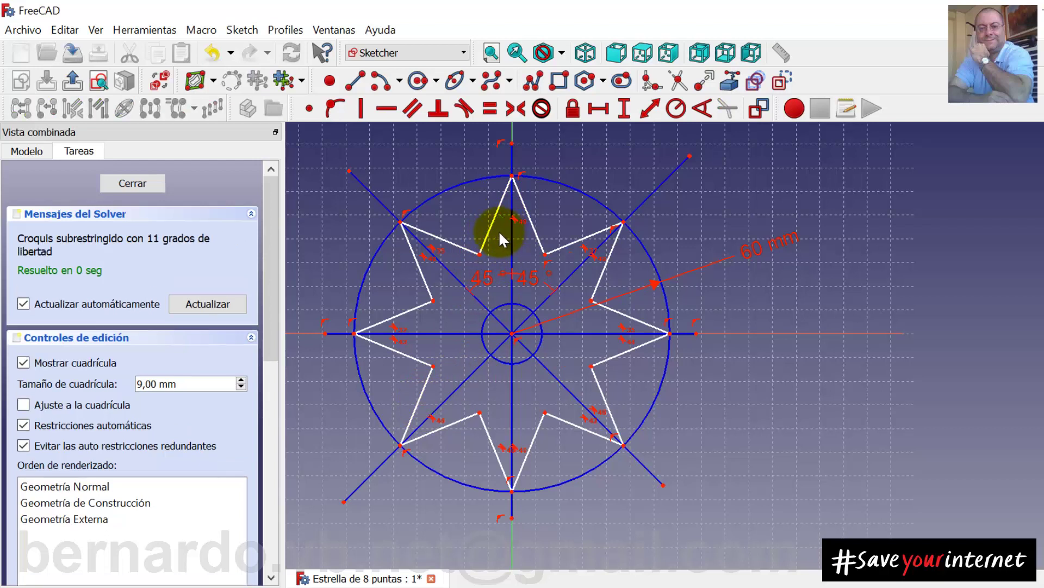
{"action": "left_click", "coordinate": [621, 326]}
{"action": "key", "text": "Delete"}
{"action": "left_click", "coordinate": [507, 216]}
{"action": "key", "text": "Delete"}
{"action": "left_click", "coordinate": [396, 340]}
{"action": "key", "text": "Delete"}
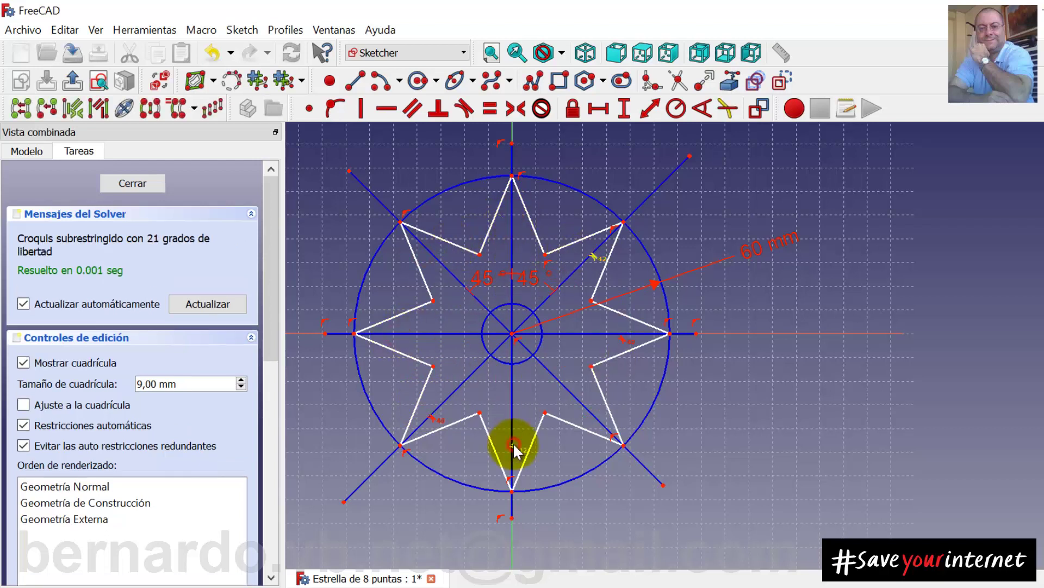
{"action": "left_click", "coordinate": [513, 447]}
{"action": "key", "text": "Delete"}
- Drag the freed inner star corners to reposition them around the centre
{"action": "mouse_move", "coordinate": [479, 254]}
{"action": "left_mouse_down"}
{"action": "mouse_move", "coordinate": [479, 233]}
{"action": "mouse_move", "coordinate": [457, 276]}
{"action": "left_mouse_up"}
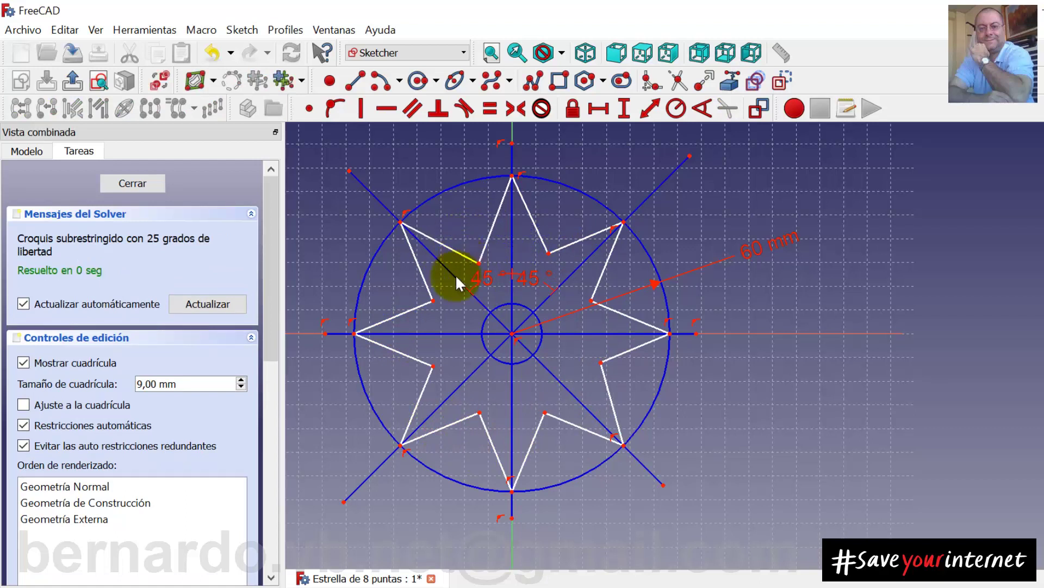
{"action": "mouse_move", "coordinate": [415, 309]}
{"action": "left_mouse_down"}
{"action": "mouse_move", "coordinate": [424, 329]}
{"action": "mouse_move", "coordinate": [417, 315]}
{"action": "mouse_move", "coordinate": [438, 301]}
{"action": "left_mouse_up"}
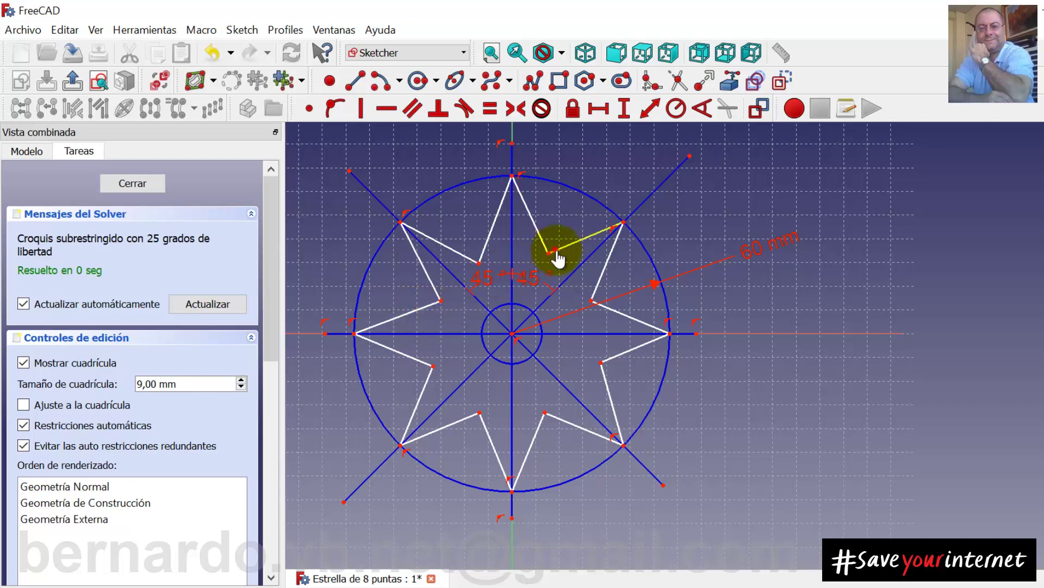
{"action": "left_click_drag", "start_coordinate": [554, 249], "coordinate": [551, 258]}
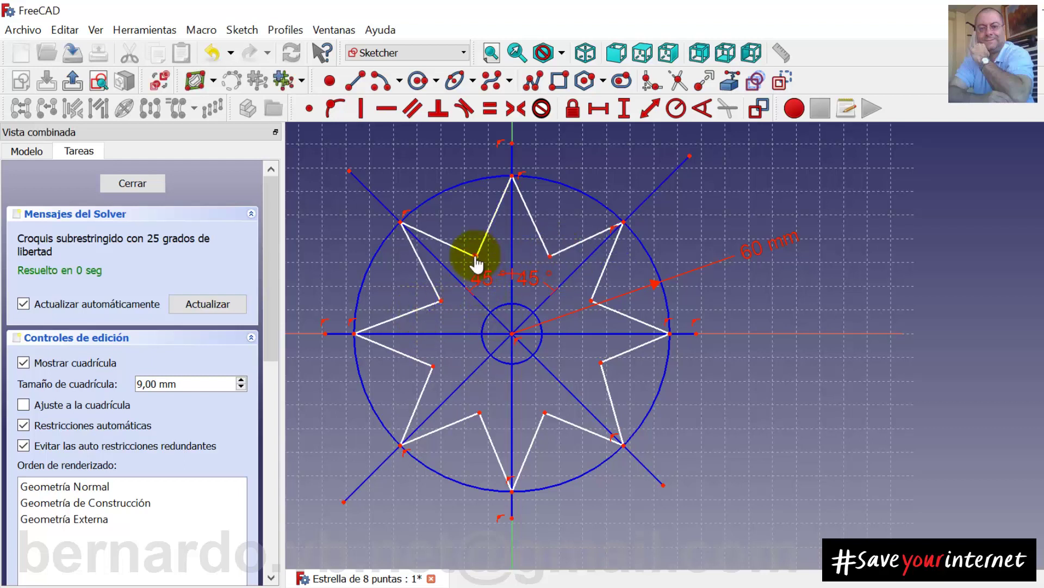
{"action": "left_click_drag", "start_coordinate": [478, 254], "coordinate": [496, 293]}
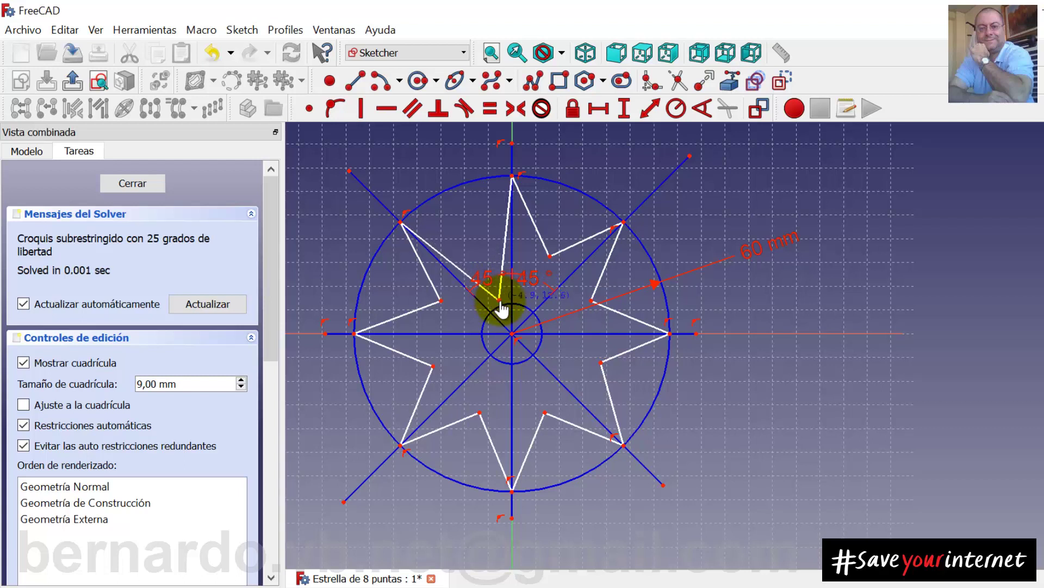
{"action": "left_click_drag", "start_coordinate": [496, 294], "coordinate": [484, 250]}
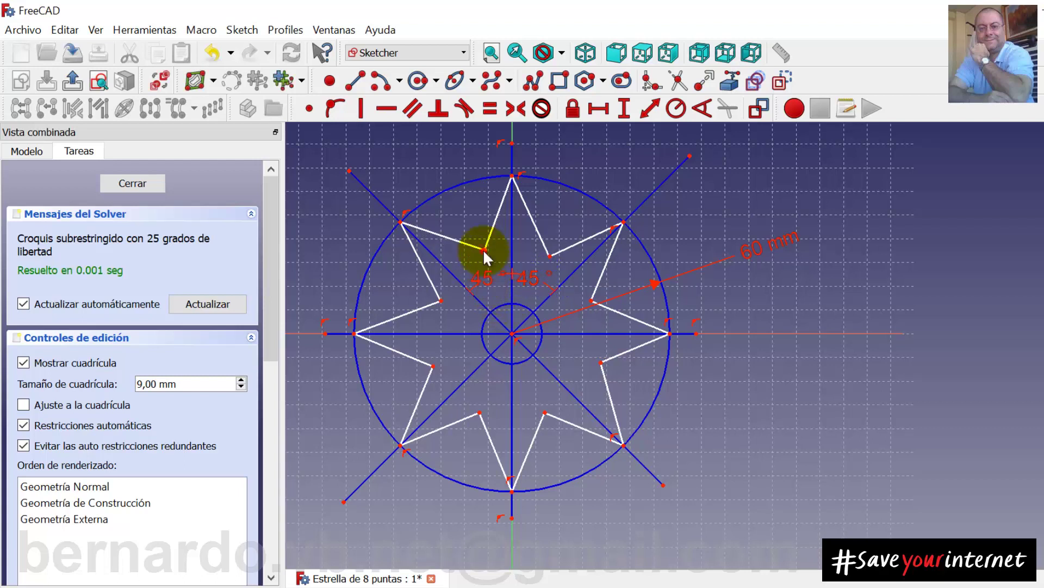
- Put the upper-left inner corner on the central circle and resize the circle
{"action": "left_click", "coordinate": [505, 305]}
{"action": "left_click", "coordinate": [331, 109]}
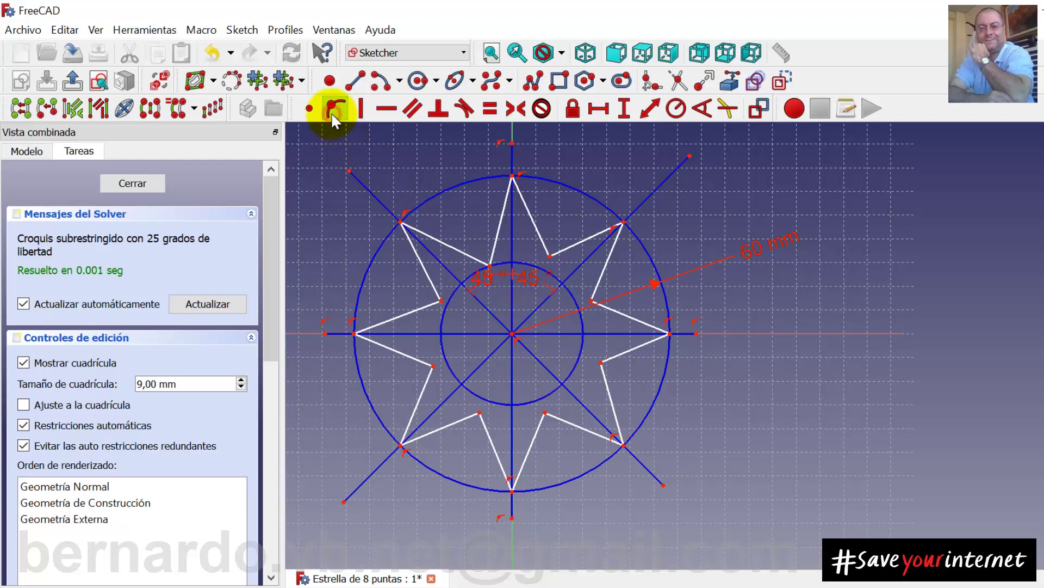
{"action": "mouse_move", "coordinate": [496, 275]}
{"action": "left_mouse_down"}
{"action": "mouse_move", "coordinate": [505, 314]}
{"action": "mouse_move", "coordinate": [494, 297]}
{"action": "mouse_move", "coordinate": [483, 324]}
{"action": "mouse_move", "coordinate": [501, 298]}
{"action": "mouse_move", "coordinate": [523, 319]}
{"action": "mouse_move", "coordinate": [508, 296]}
{"action": "mouse_move", "coordinate": [471, 339]}
{"action": "mouse_move", "coordinate": [478, 313]}
{"action": "mouse_move", "coordinate": [496, 318]}
{"action": "mouse_move", "coordinate": [497, 298]}
{"action": "mouse_move", "coordinate": [507, 308]}
{"action": "mouse_move", "coordinate": [493, 320]}
{"action": "mouse_move", "coordinate": [497, 296]}
{"action": "left_mouse_up"}
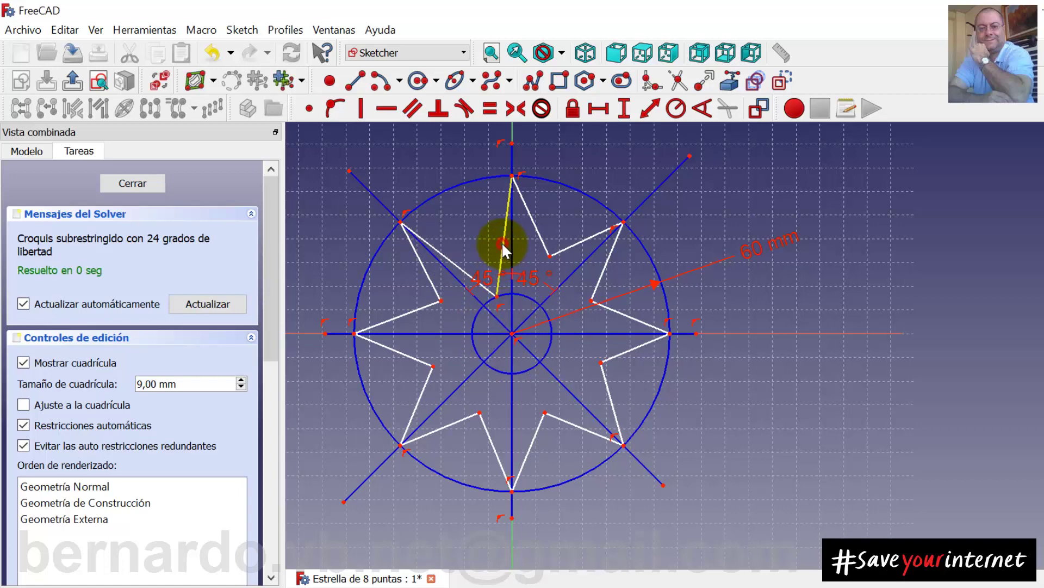
- Select several star edges in the sketch view, then clear the selection
{"action": "left_click", "coordinate": [502, 243]}
{"action": "left_click_drag", "start_coordinate": [271, 305], "coordinate": [285, 483]}
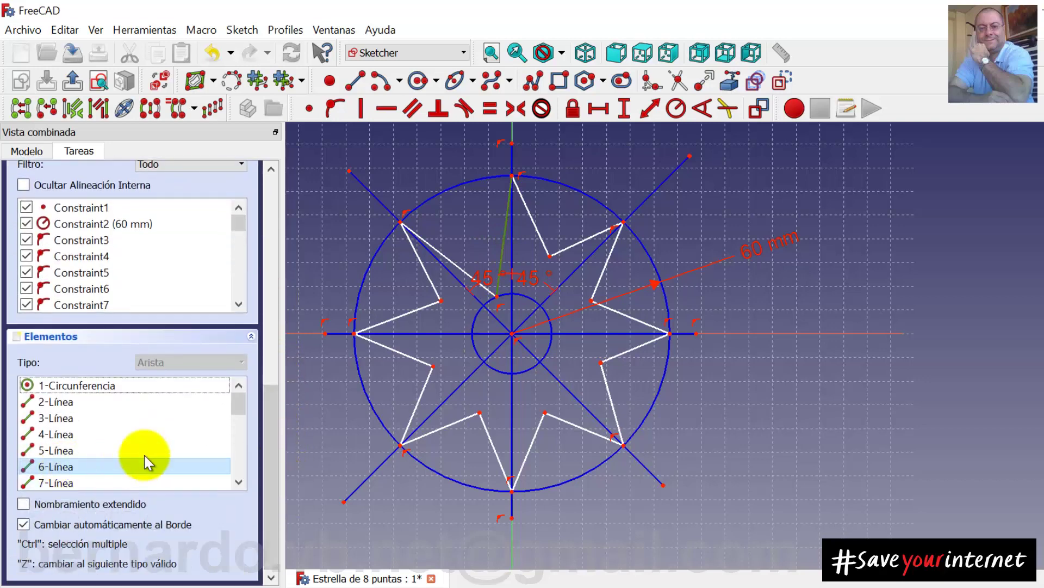
{"action": "scroll", "coordinate": [241, 404], "scroll_direction": "down", "scroll_amount": 1}
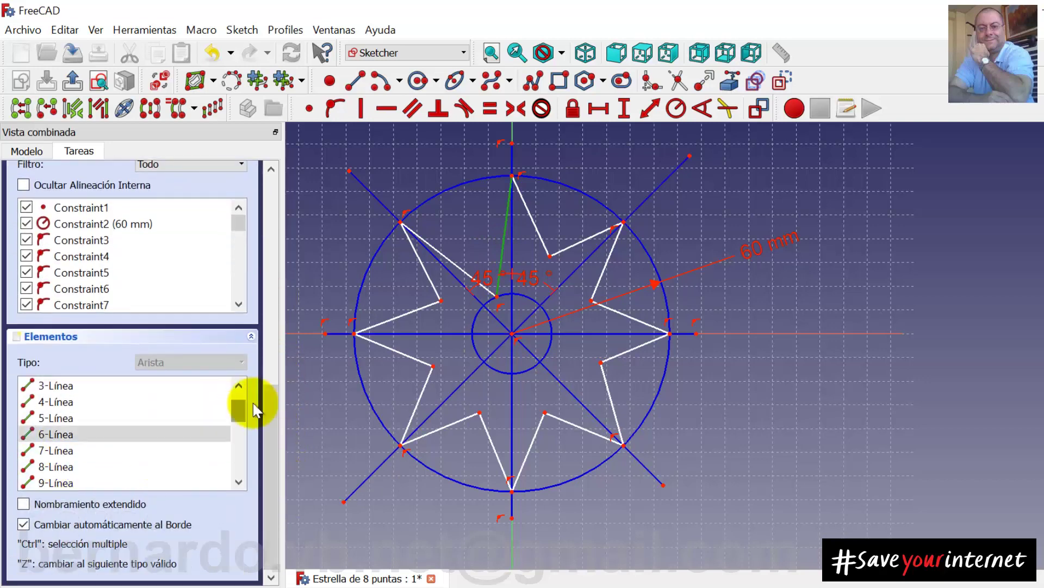
{"action": "left_click", "coordinate": [453, 260]}
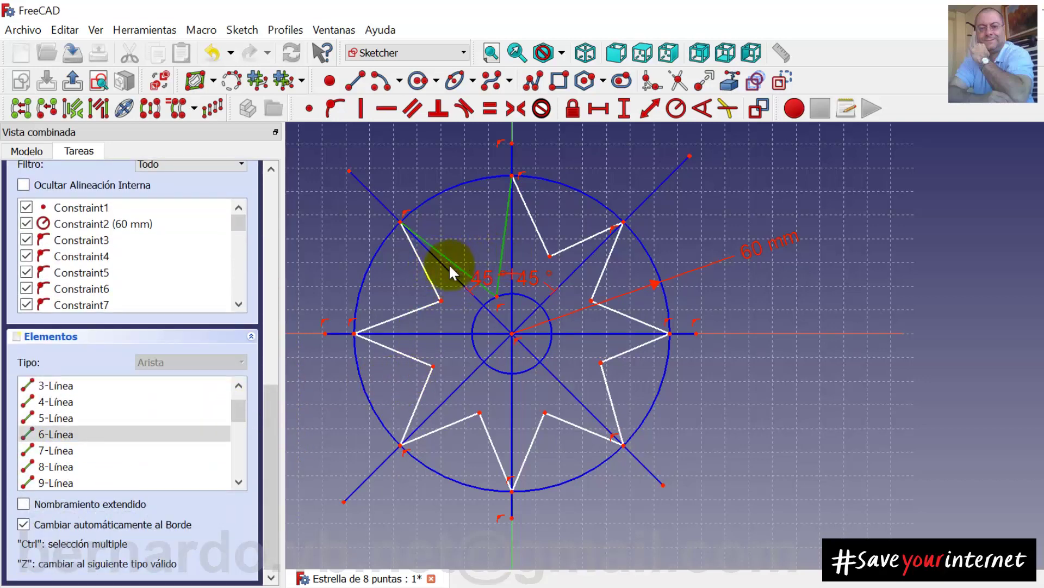
{"action": "left_click", "coordinate": [427, 282]}
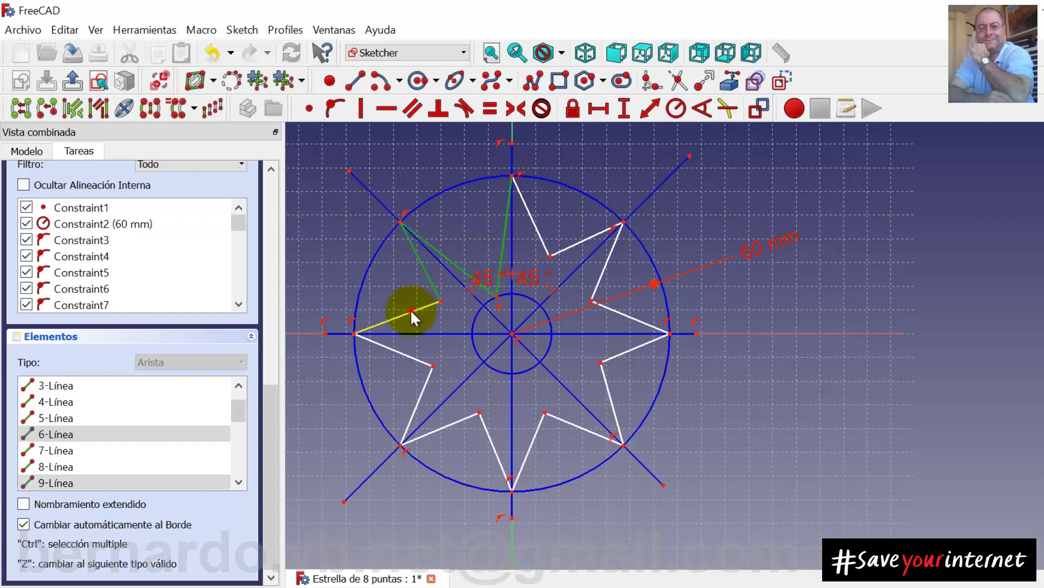
{"action": "left_click", "coordinate": [404, 359]}
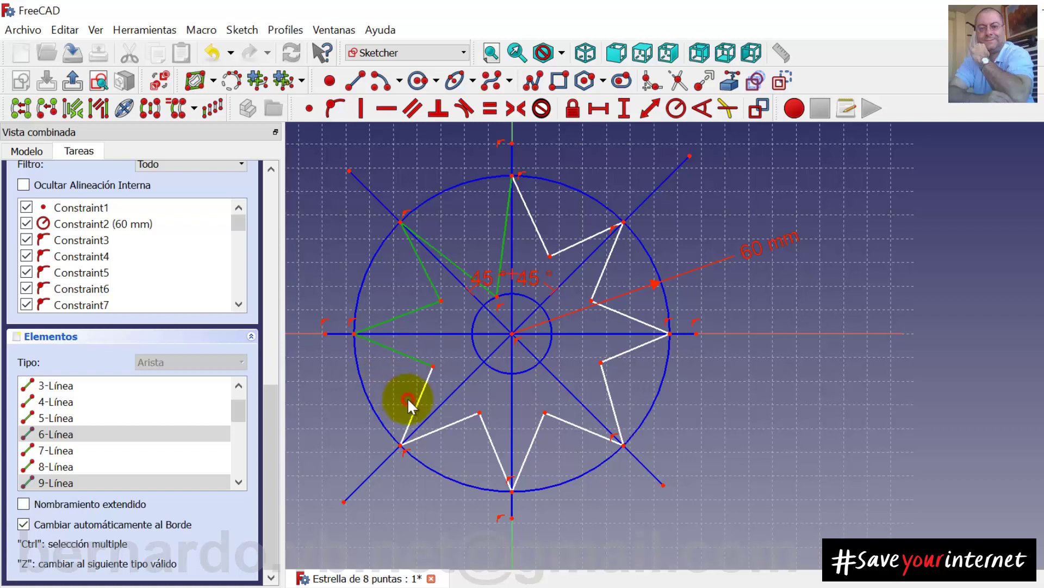
{"action": "key", "text": "Escape"}
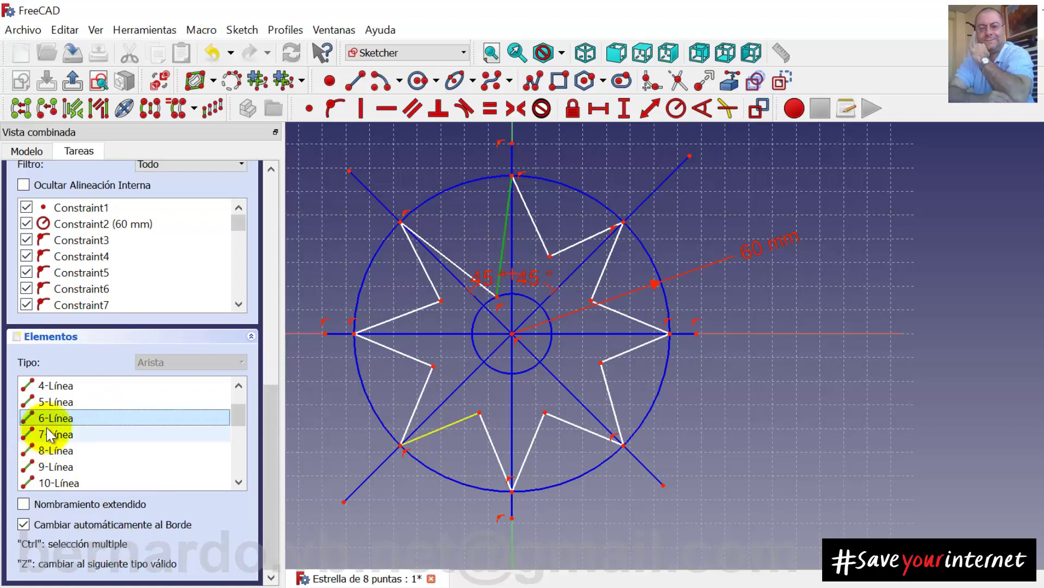
- Select lines 6-Línea through 21-Línea in the Elementos list
{"action": "left_click_drag", "start_coordinate": [236, 407], "coordinate": [237, 454]}
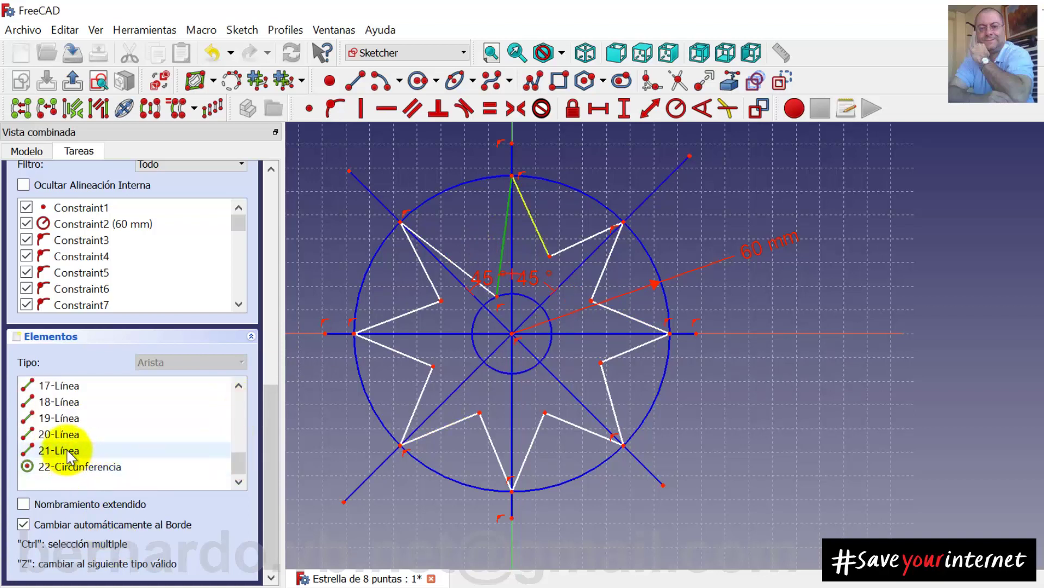
{"action": "left_click", "coordinate": [67, 452], "text": "shift"}
{"action": "mouse_move", "coordinate": [239, 462]}
{"action": "left_mouse_down"}
{"action": "mouse_move", "coordinate": [242, 402]}
{"action": "mouse_move", "coordinate": [248, 465]}
{"action": "left_mouse_up"}
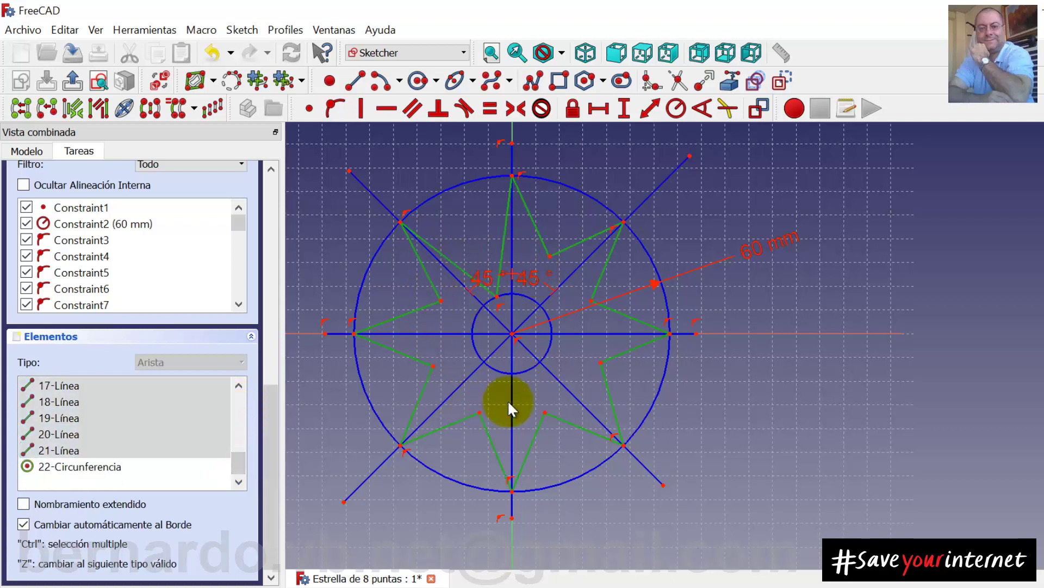
- Make the selected star edges equal and shrink the inner circle to sharpen the star
{"action": "left_click", "coordinate": [489, 112]}
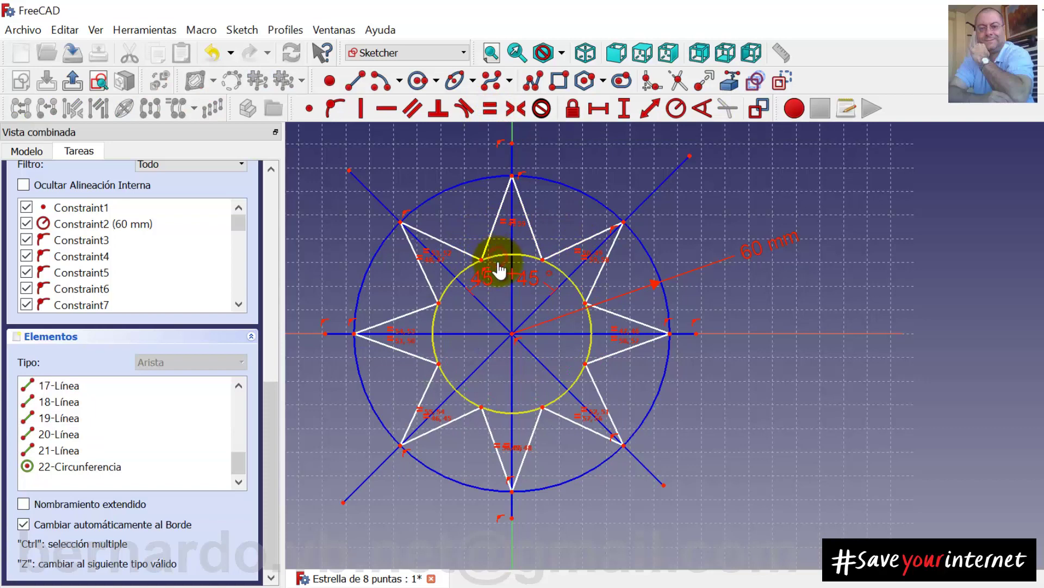
{"action": "mouse_move", "coordinate": [498, 265]}
{"action": "left_mouse_down"}
{"action": "mouse_move", "coordinate": [499, 311]}
{"action": "mouse_move", "coordinate": [499, 283]}
{"action": "mouse_move", "coordinate": [500, 307]}
{"action": "mouse_move", "coordinate": [501, 289]}
{"action": "mouse_move", "coordinate": [469, 298]}
{"action": "mouse_move", "coordinate": [511, 292]}
{"action": "mouse_move", "coordinate": [500, 298]}
{"action": "left_mouse_up"}
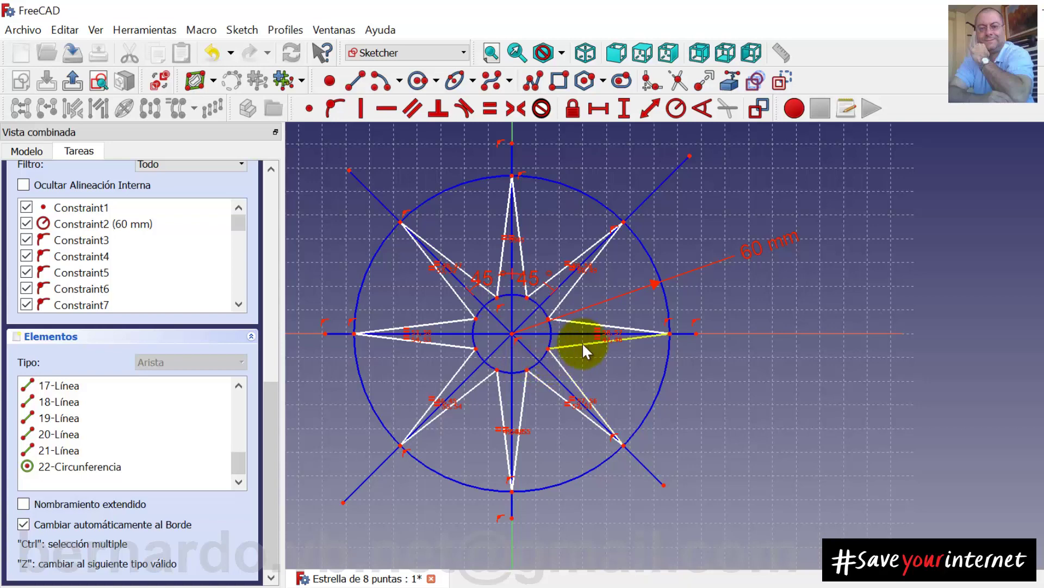
- Give the inner circle a 20 mm radius and close the sketch
{"action": "left_click", "coordinate": [550, 322]}
{"action": "left_click", "coordinate": [676, 108]}
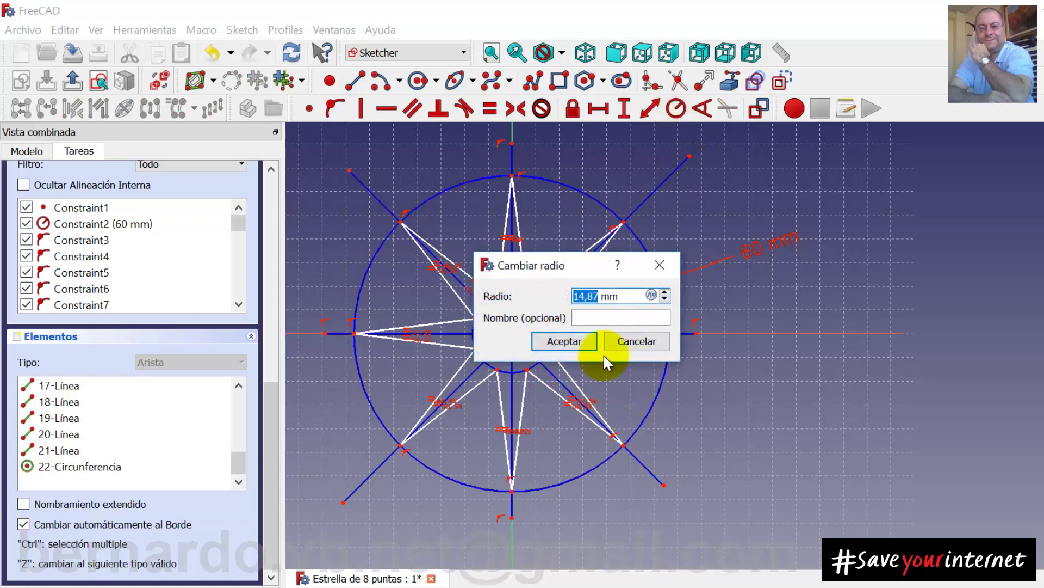
{"action": "type", "text": "20"}
{"action": "key", "text": "Return"}
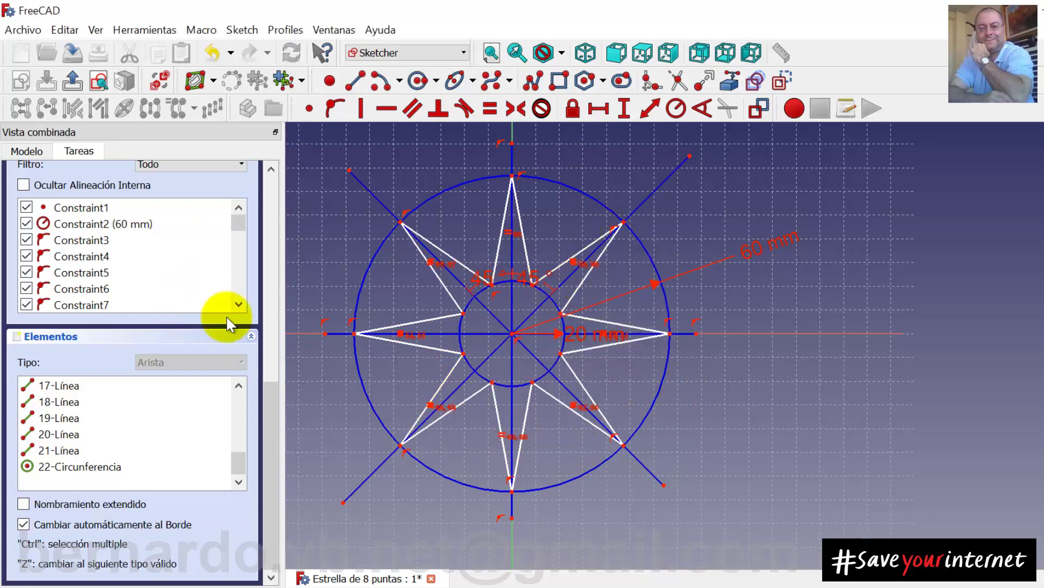
{"action": "left_click_drag", "start_coordinate": [266, 409], "coordinate": [270, 171]}
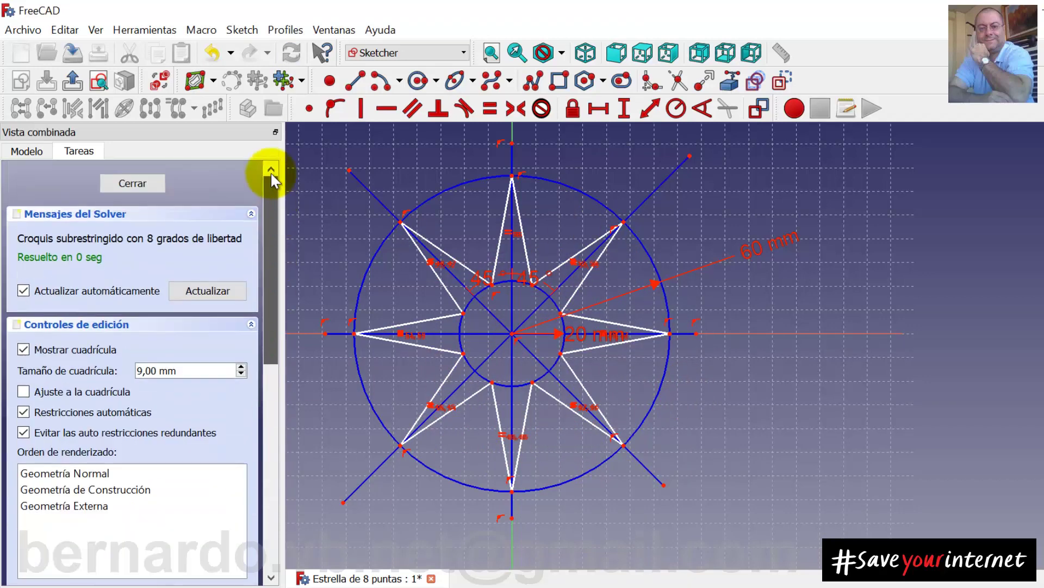
{"action": "left_click", "coordinate": [144, 181]}
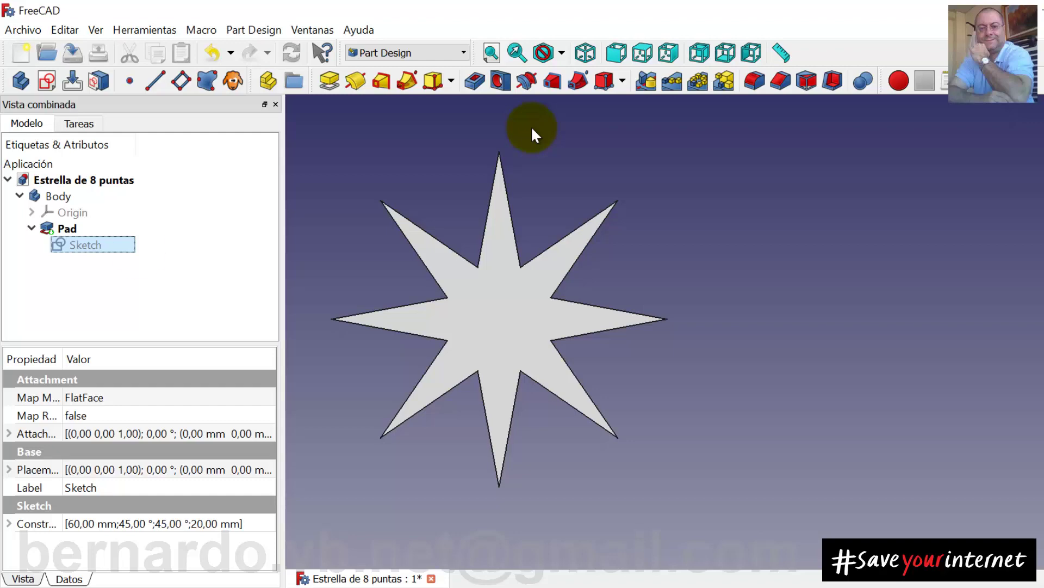
- Reopen the star sketch, try a length constraint on an edge, then cancel it
{"action": "double_click", "coordinate": [102, 243]}
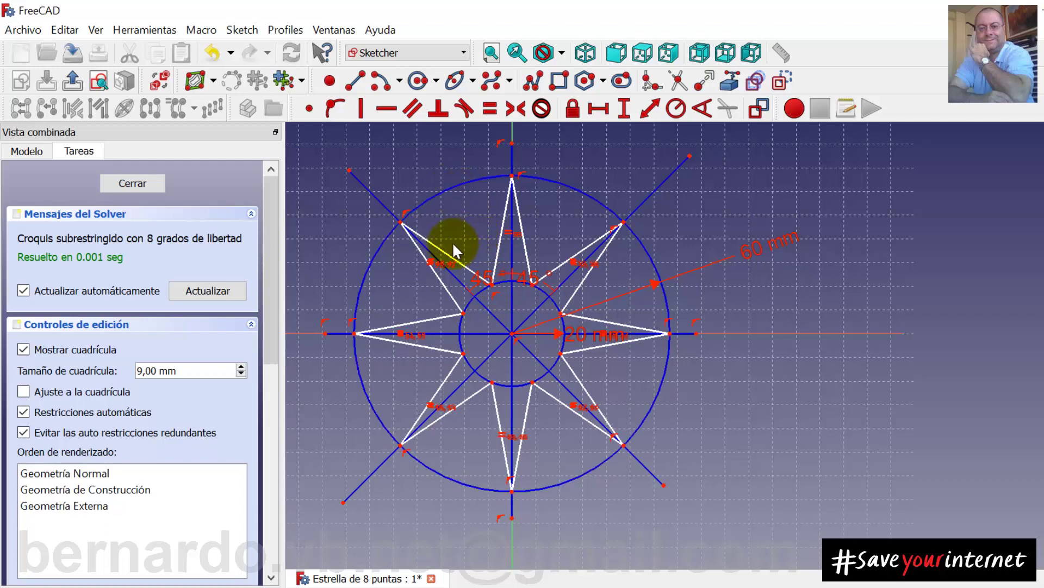
{"action": "left_click", "coordinate": [506, 218]}
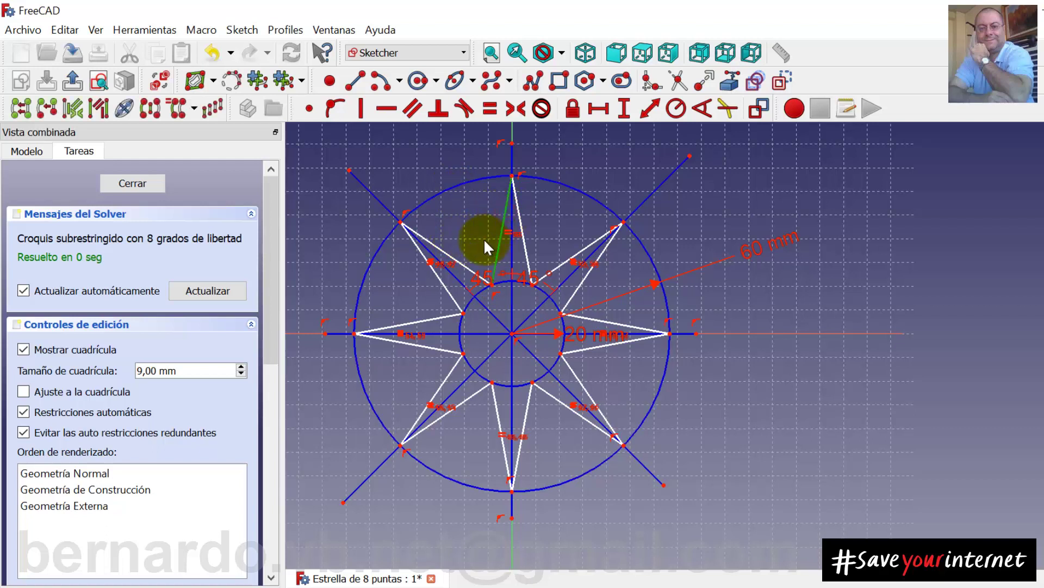
{"action": "left_click", "coordinate": [645, 107]}
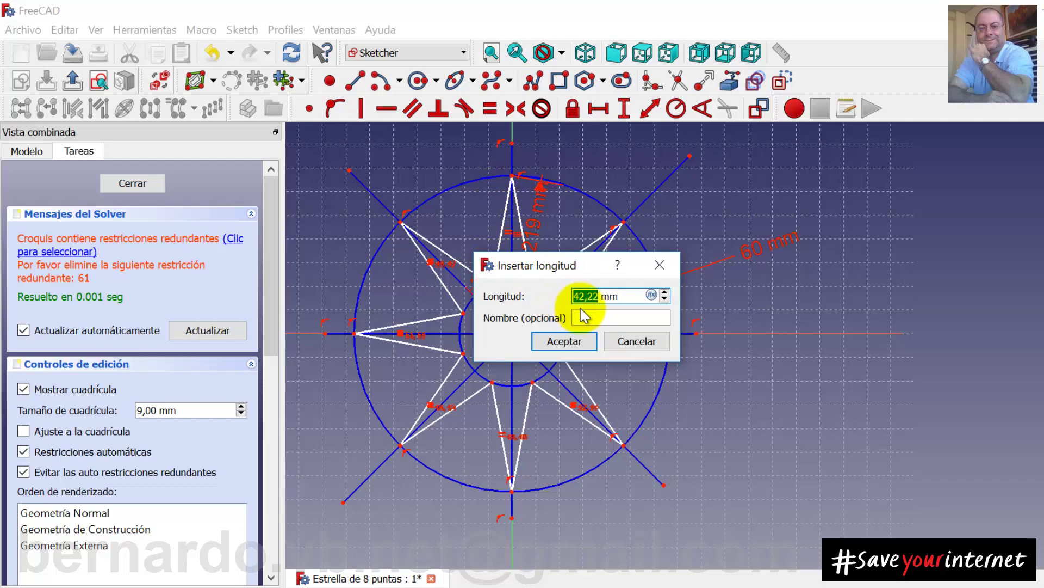
{"action": "left_click", "coordinate": [623, 342]}
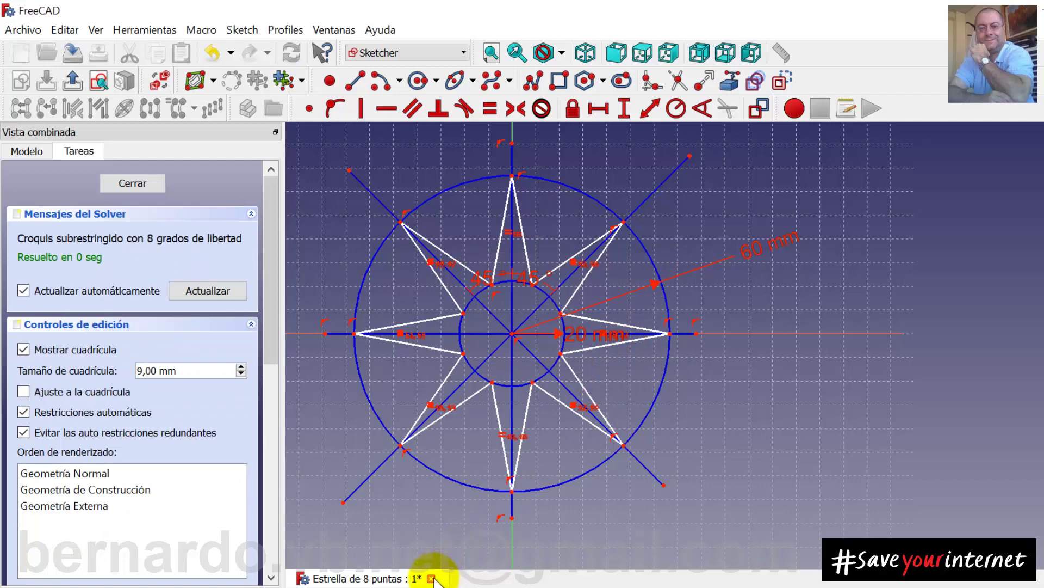
- Close the star document without saving and start a sketch in a new document
{"action": "left_click", "coordinate": [432, 578]}
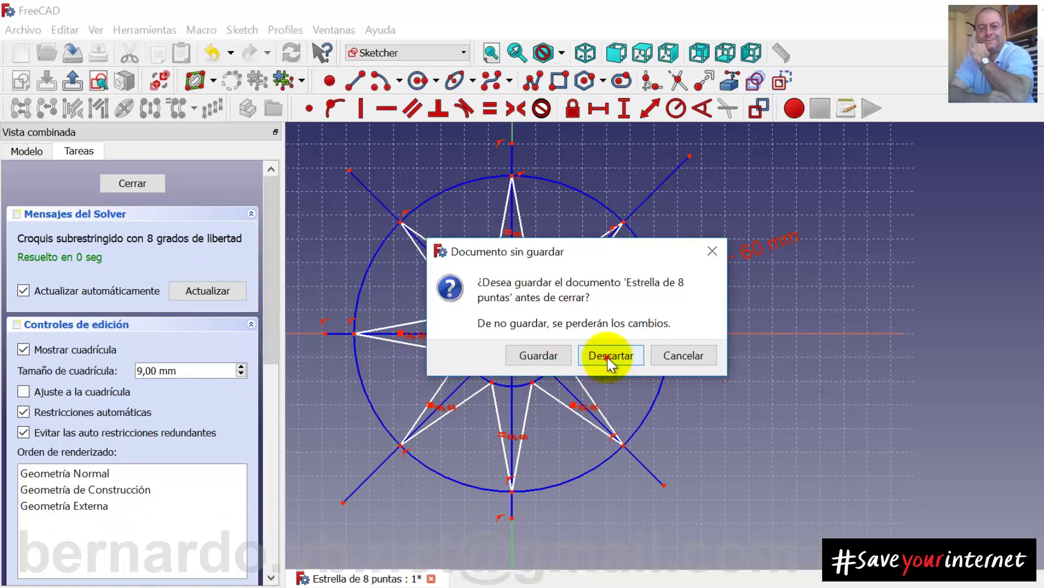
{"action": "left_click", "coordinate": [612, 355]}
{"action": "left_click", "coordinate": [21, 53]}
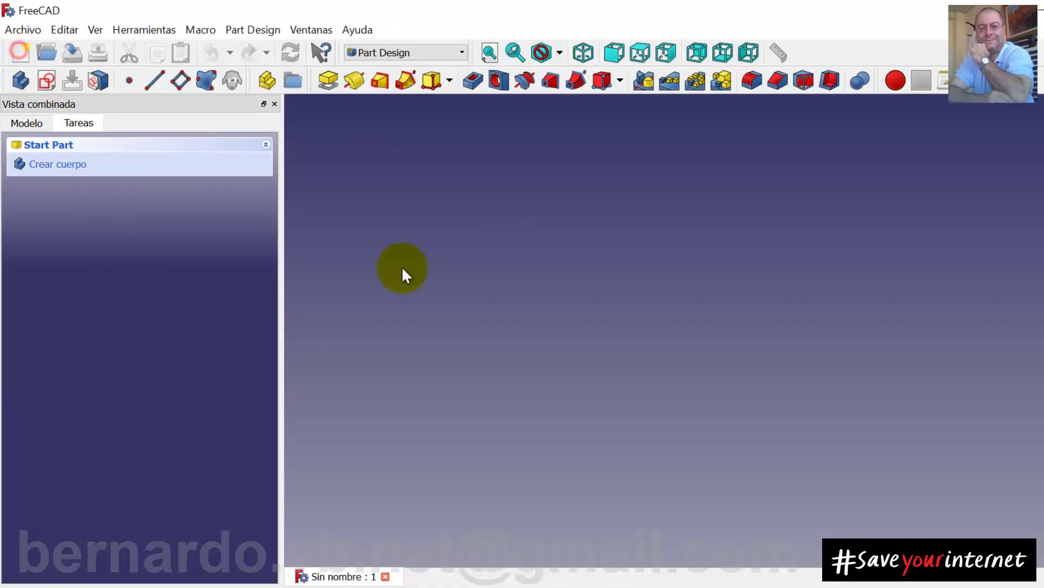
{"action": "left_click", "coordinate": [47, 82]}
- Choose XY_Plane as the base for the new sketch
{"action": "left_click", "coordinate": [104, 213]}
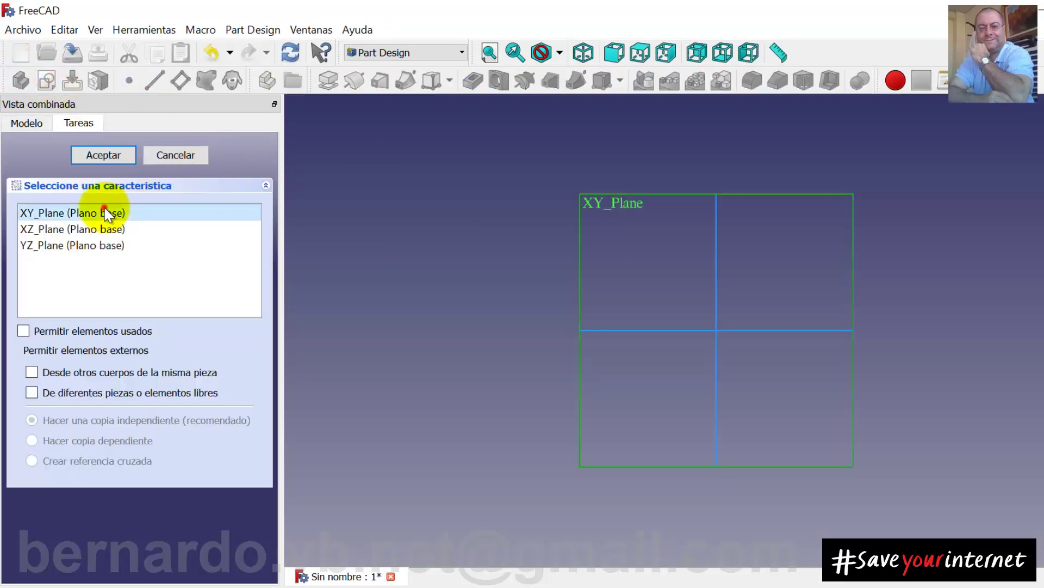
{"action": "left_click", "coordinate": [114, 157]}
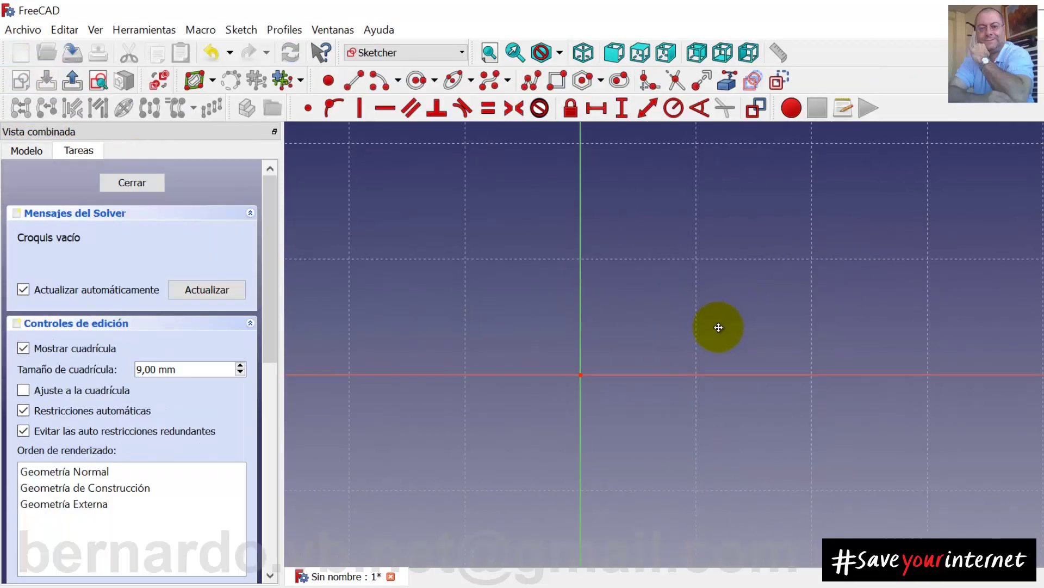
{"action": "middle_click_drag", "start_coordinate": [717, 338], "coordinate": [728, 342]}
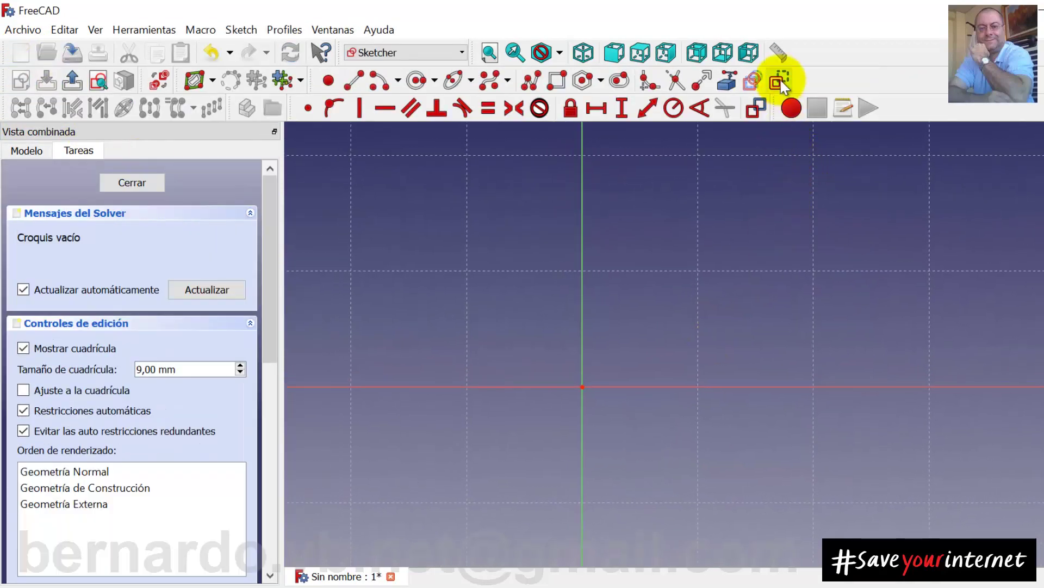
- Draw a quarter arc centred at the origin from the Y axis to the X axis
{"action": "left_click", "coordinate": [383, 81]}
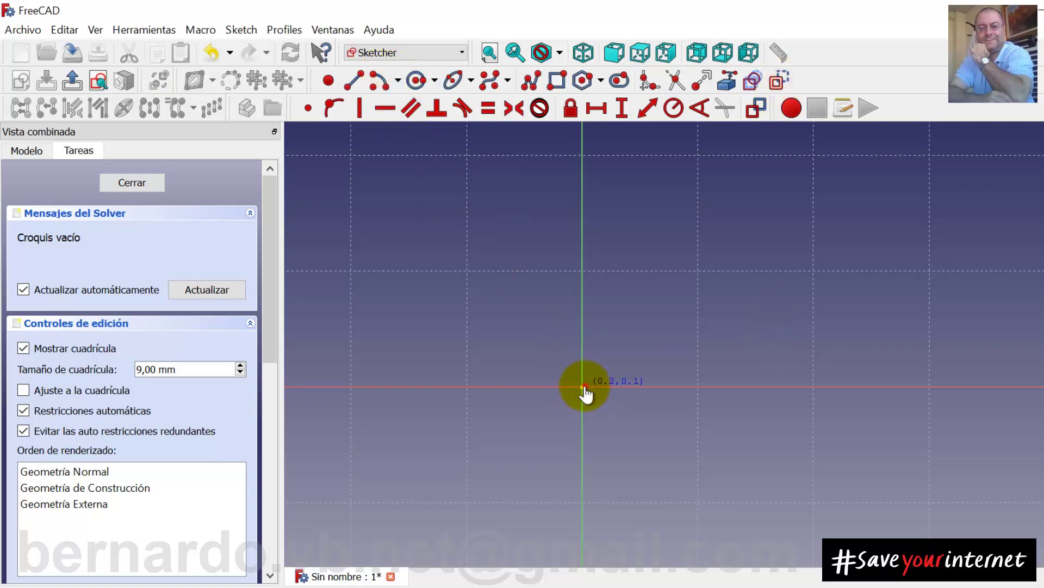
{"action": "left_click", "coordinate": [583, 386]}
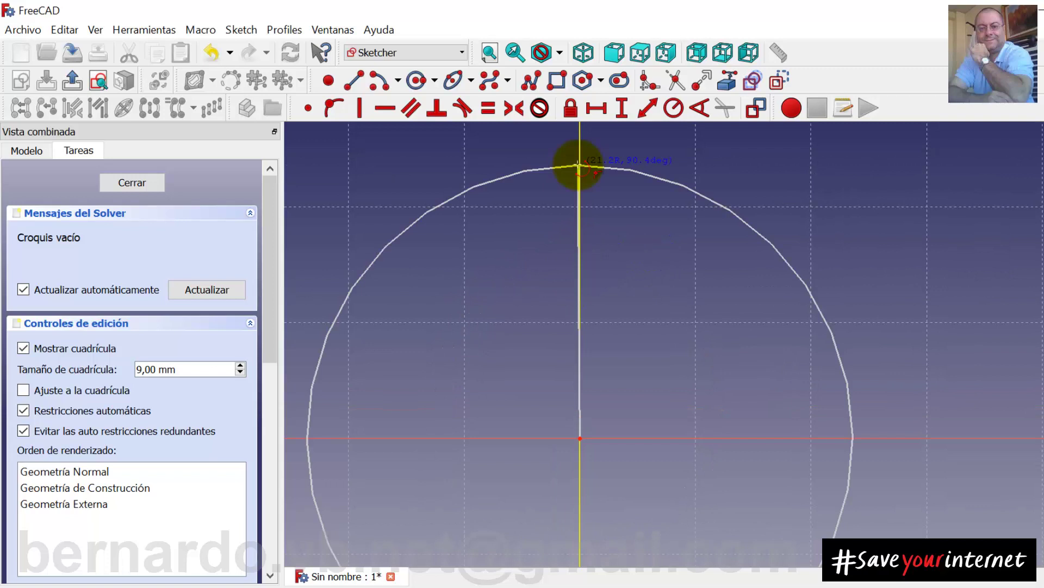
{"action": "left_click", "coordinate": [578, 165]}
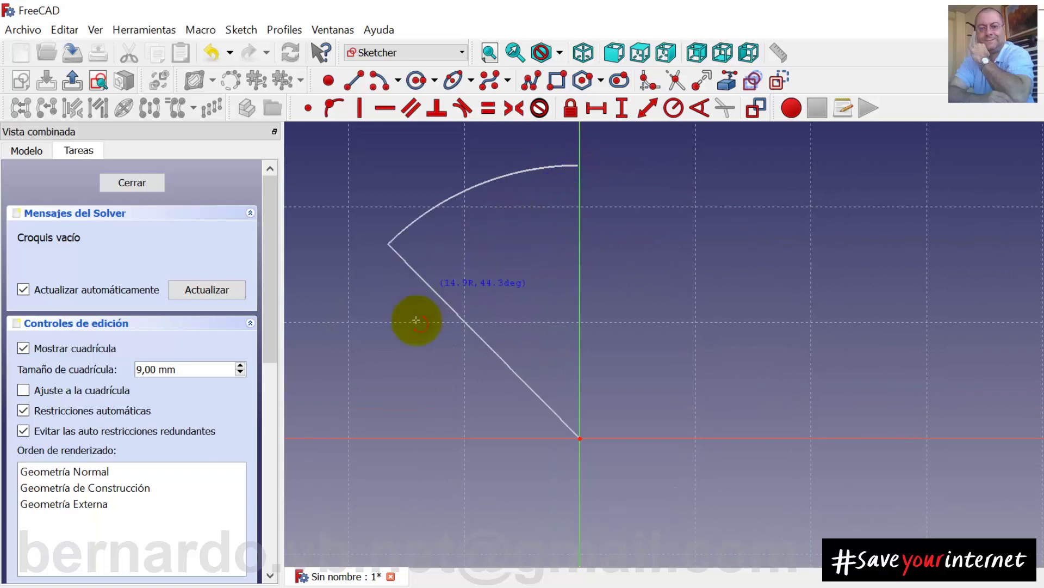
{"action": "left_click", "coordinate": [324, 437]}
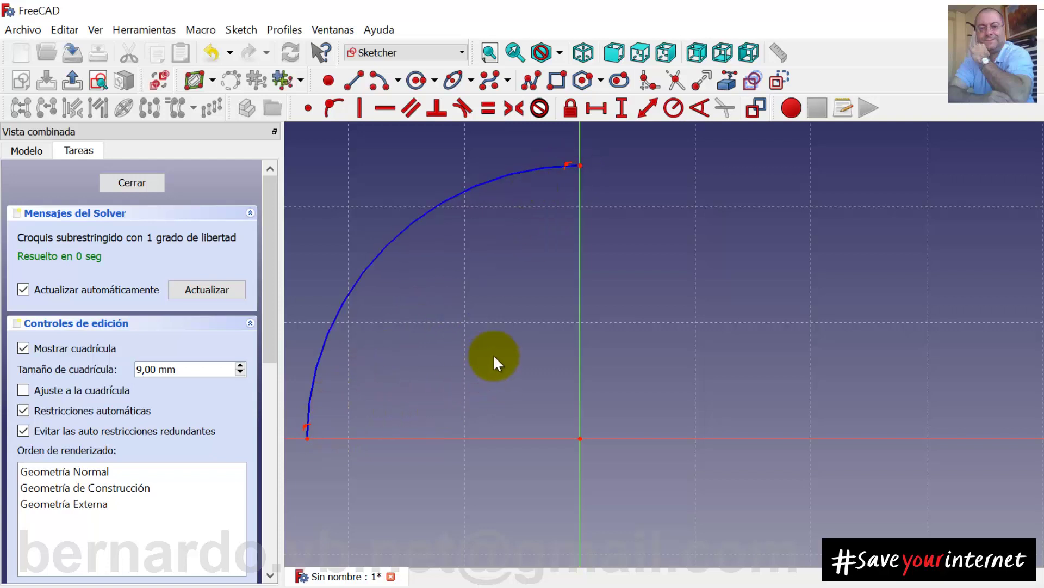
{"action": "middle_click_drag", "start_coordinate": [494, 354], "coordinate": [514, 352]}
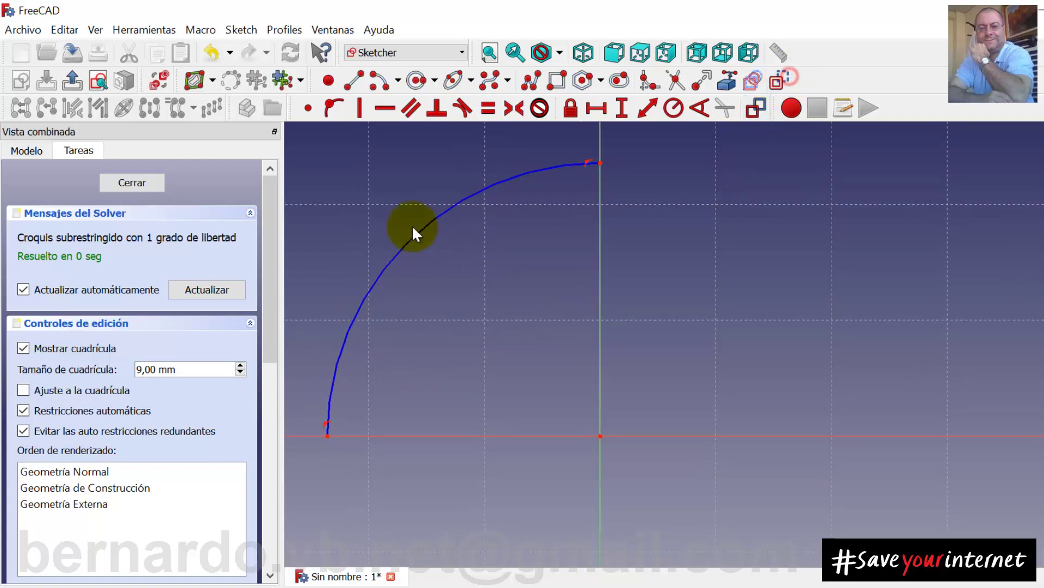
- Draw lines from both arc ends to the origin, closing the quarter-circle wedge
{"action": "left_click", "coordinate": [354, 82]}
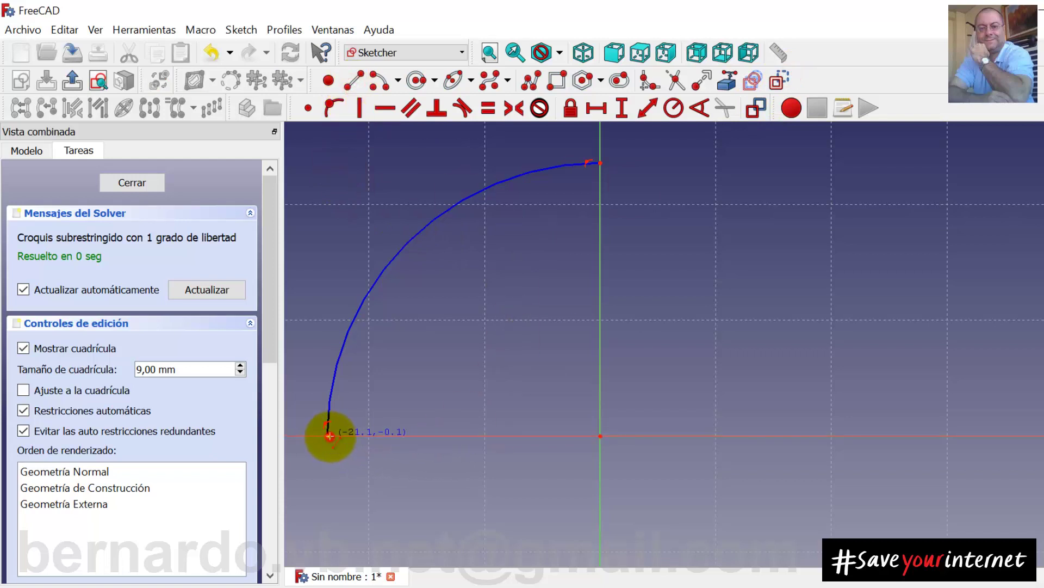
{"action": "left_click", "coordinate": [328, 435]}
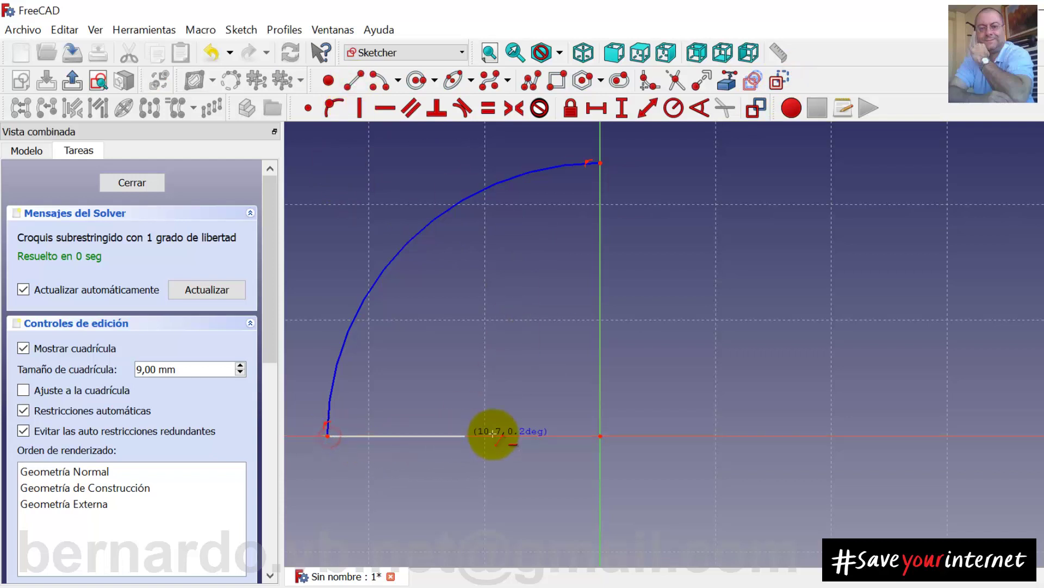
{"action": "left_click", "coordinate": [600, 436]}
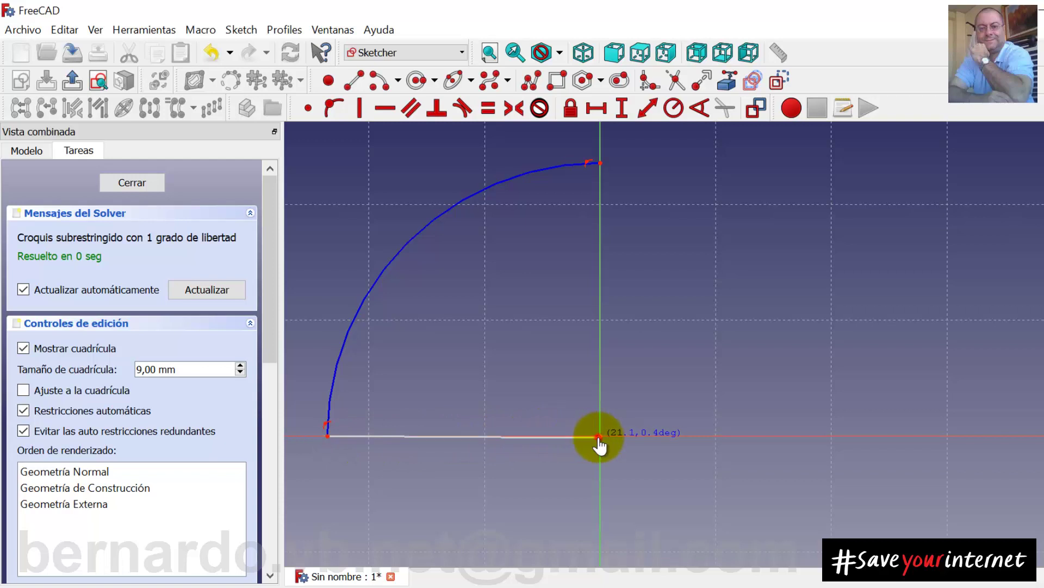
{"action": "left_click", "coordinate": [600, 164]}
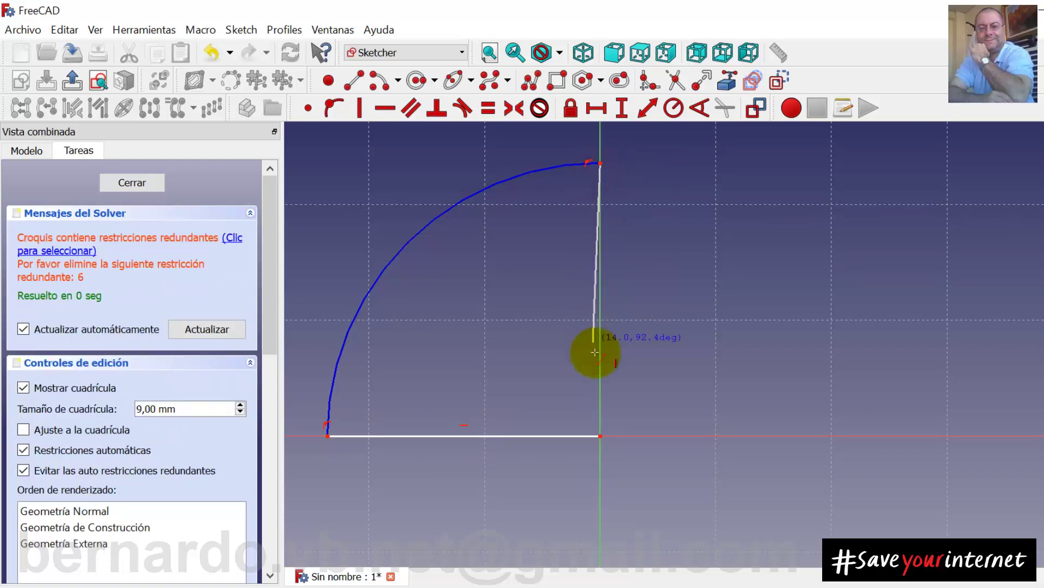
{"action": "left_click", "coordinate": [601, 429]}
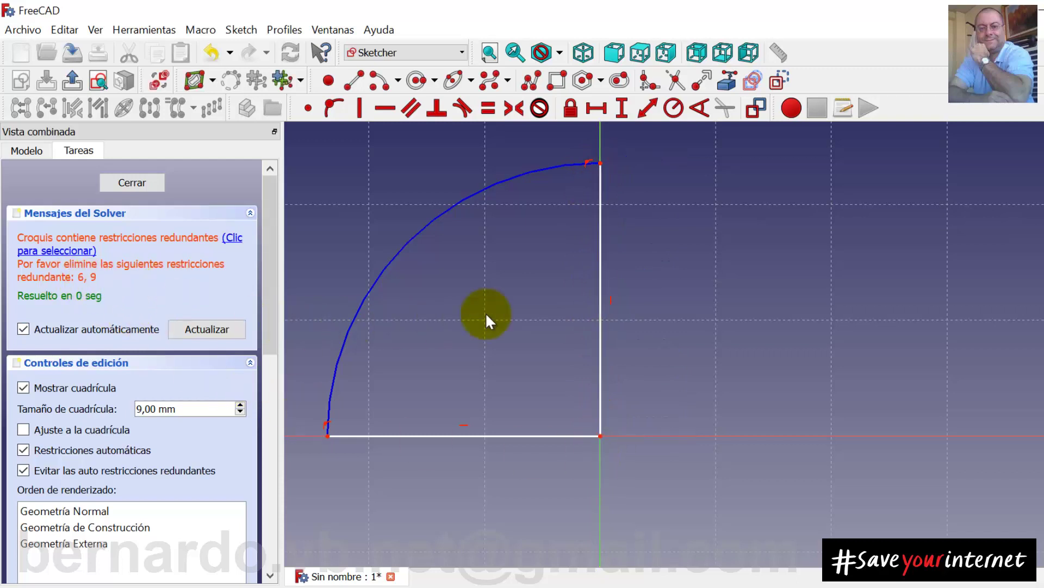
- Delete the redundant vertical and horizontal constraints on the two lines
{"action": "left_click", "coordinate": [613, 302]}
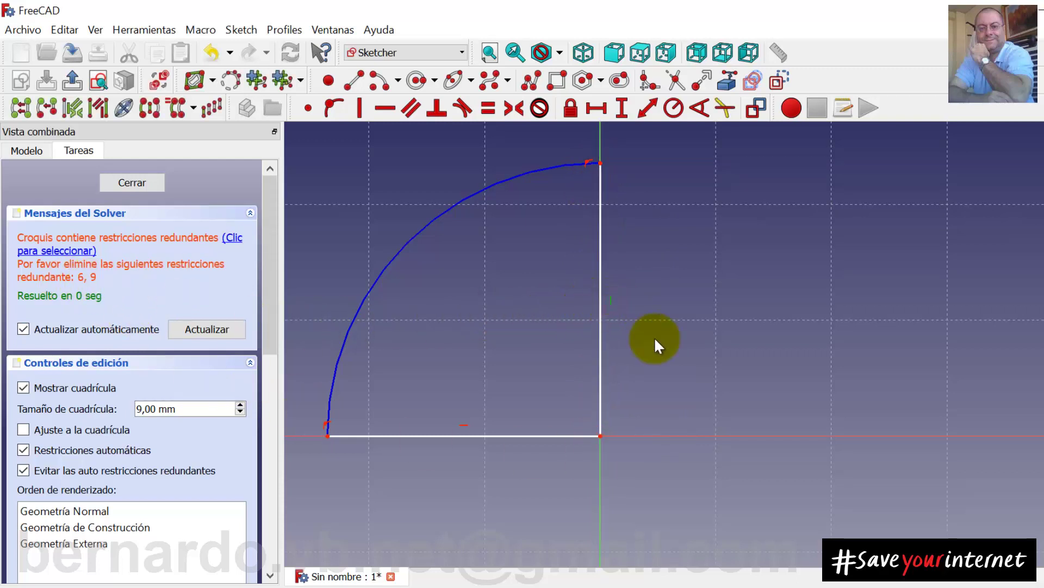
{"action": "key", "text": "Delete"}
{"action": "left_click", "coordinate": [463, 424]}
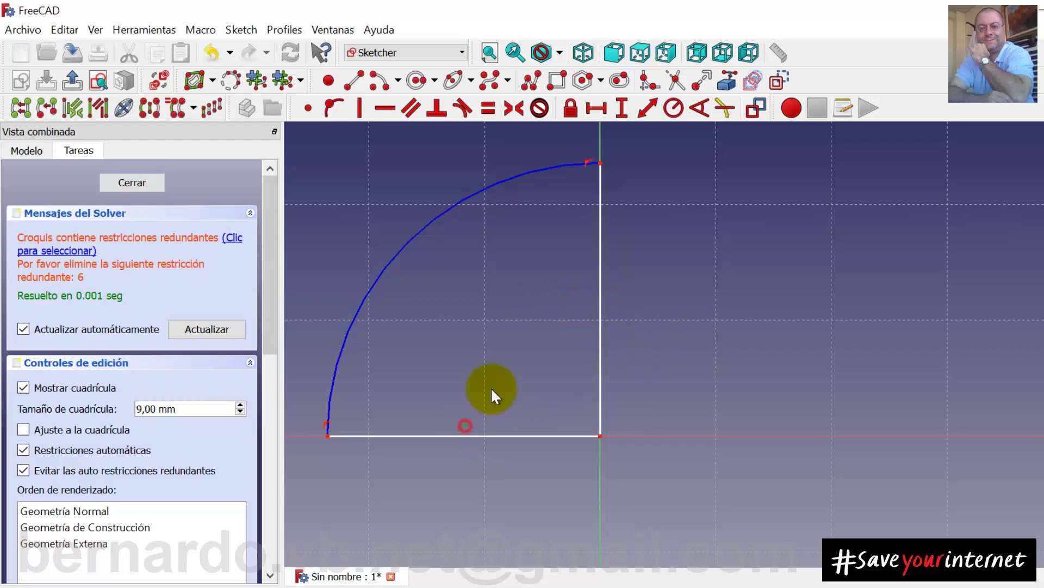
{"action": "key", "text": "Delete"}
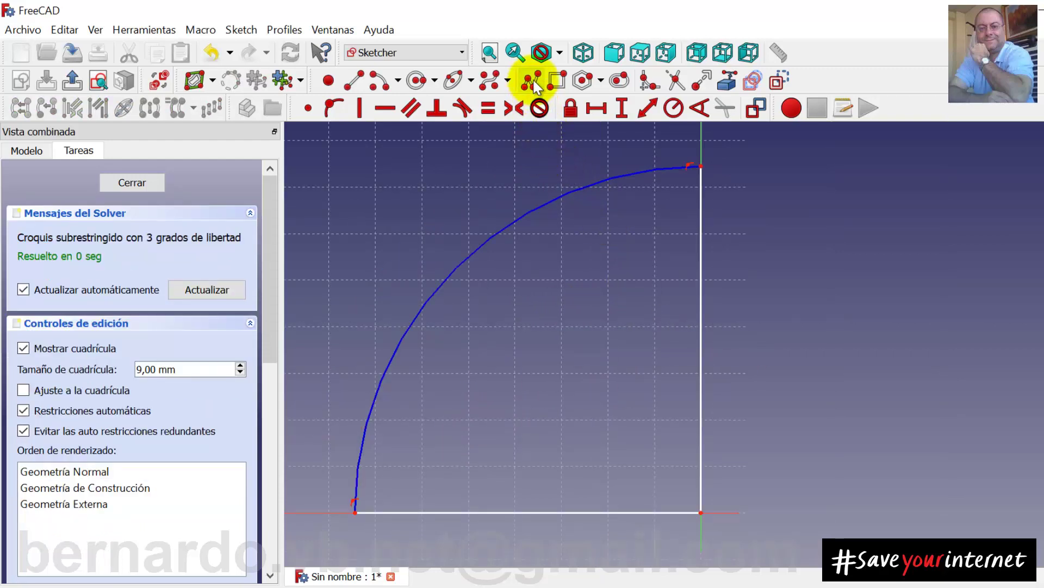
- Draw a four-segment zigzag polyline from the arc's top end to its lower end, touching the arc midway
{"action": "left_click", "coordinate": [531, 80]}
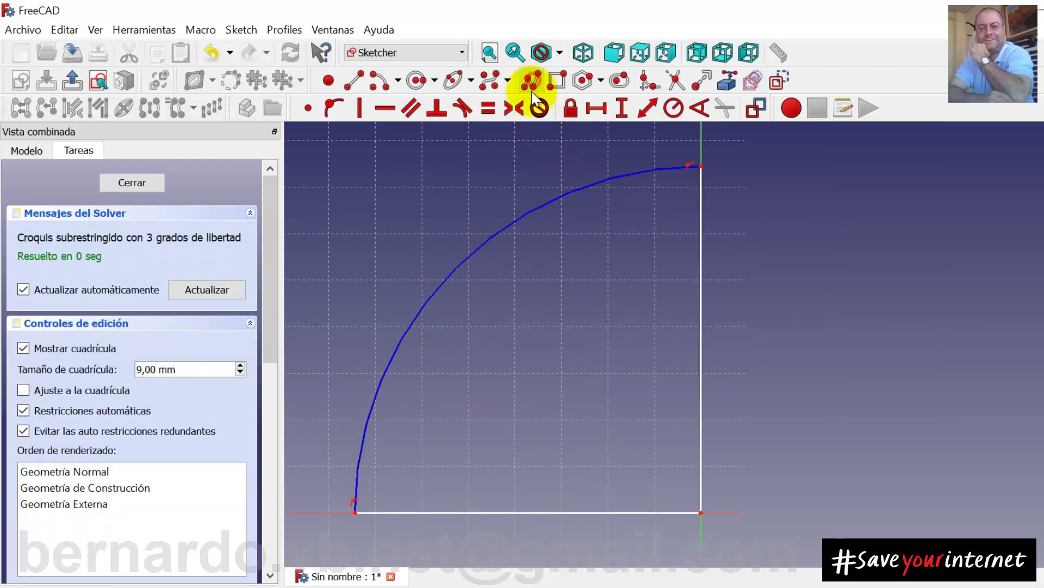
{"action": "left_click", "coordinate": [701, 166]}
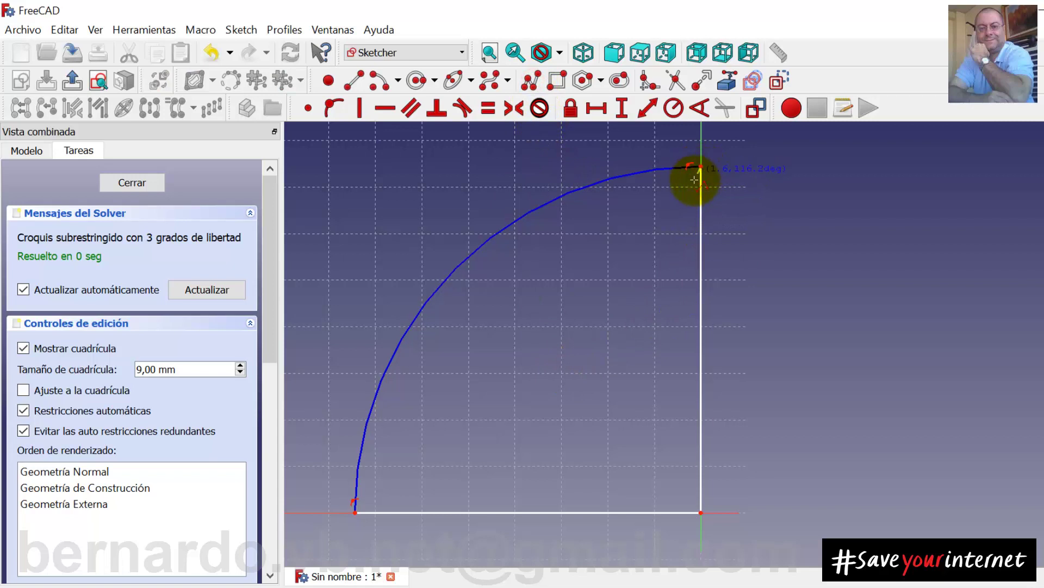
{"action": "left_click", "coordinate": [643, 345]}
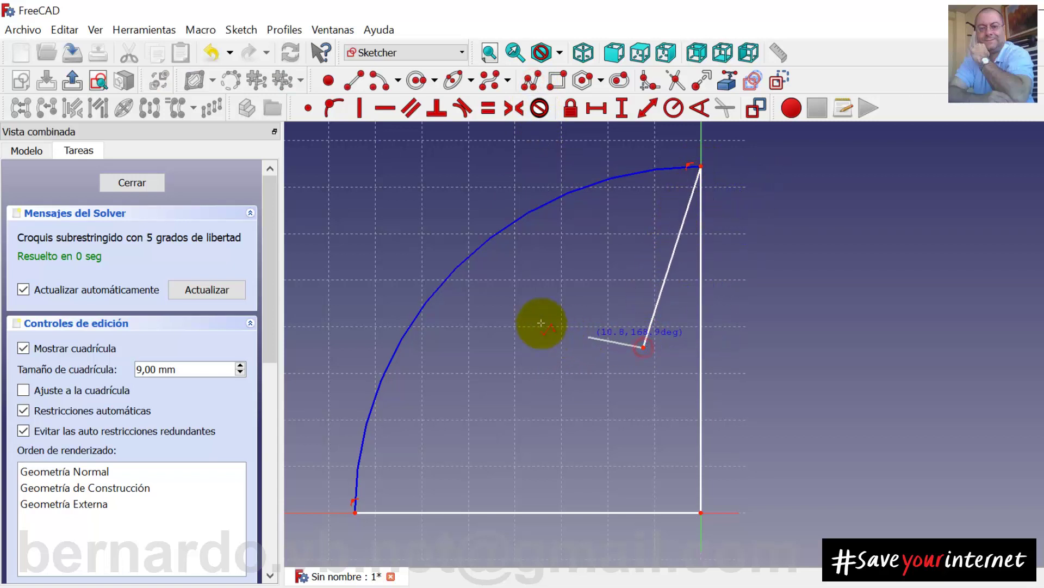
{"action": "left_click", "coordinate": [466, 259]}
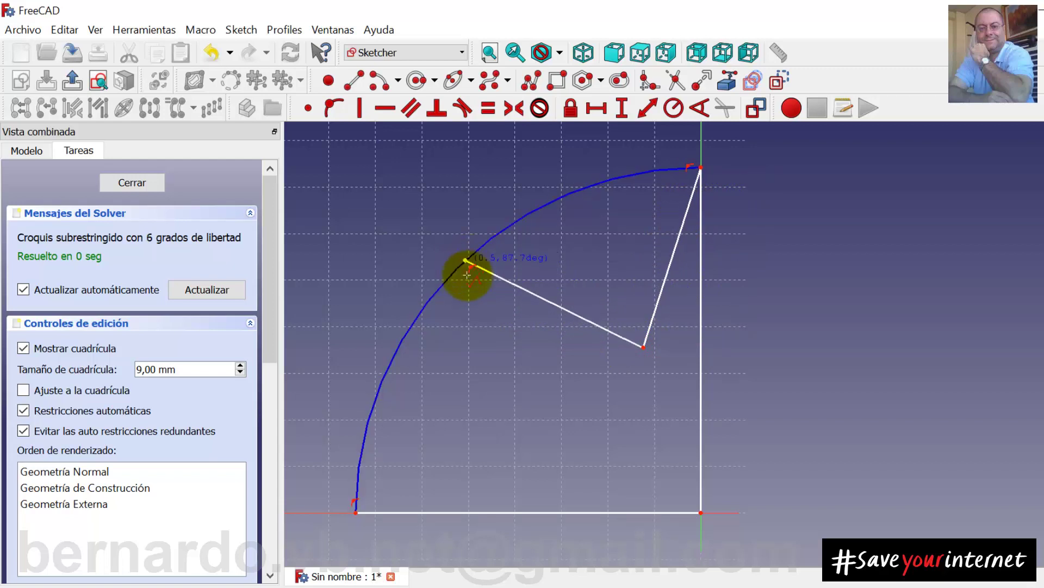
{"action": "left_click", "coordinate": [517, 439]}
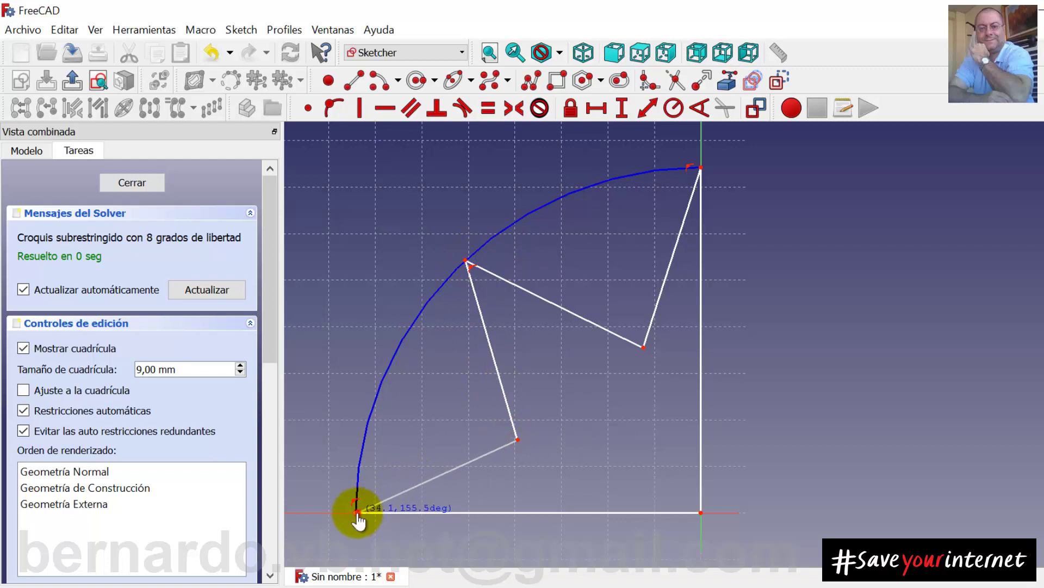
{"action": "left_click", "coordinate": [356, 511]}
{"action": "right_click", "coordinate": [659, 375]}
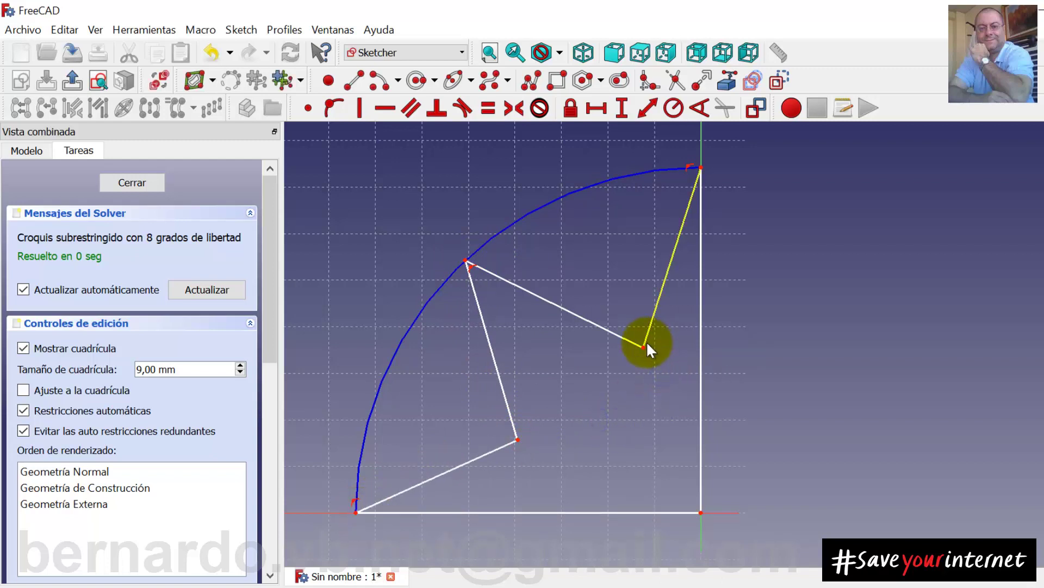
{"action": "mouse_move", "coordinate": [644, 346]}
{"action": "left_mouse_down"}
{"action": "mouse_move", "coordinate": [635, 314]}
{"action": "mouse_move", "coordinate": [637, 342]}
{"action": "left_mouse_up"}
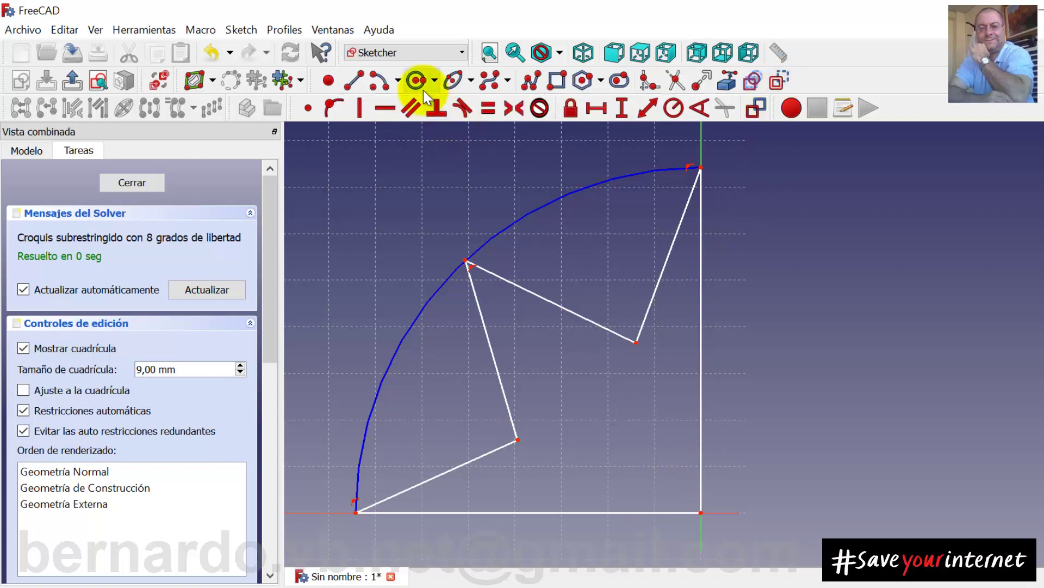
- Draw a small arc centred on the sketch corner and constrain its radius to 20 mm
{"action": "left_click", "coordinate": [375, 84]}
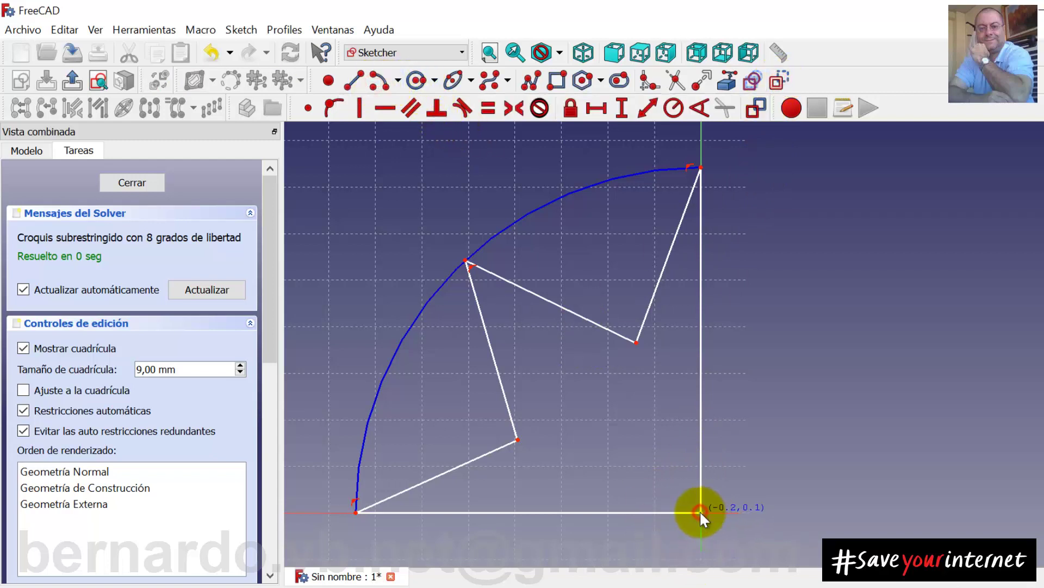
{"action": "left_click", "coordinate": [701, 513]}
{"action": "left_click", "coordinate": [700, 432]}
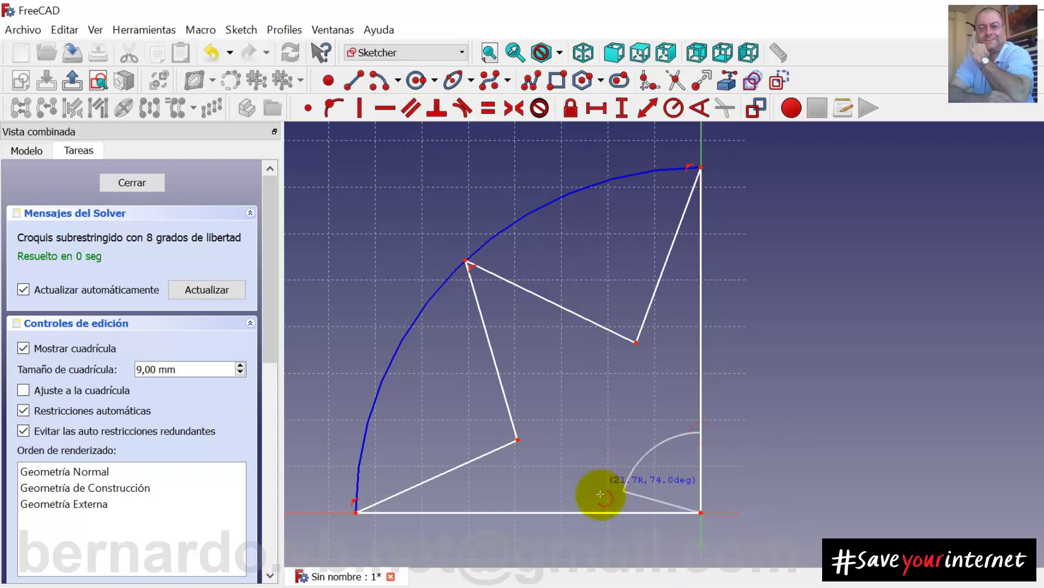
{"action": "left_click", "coordinate": [602, 511]}
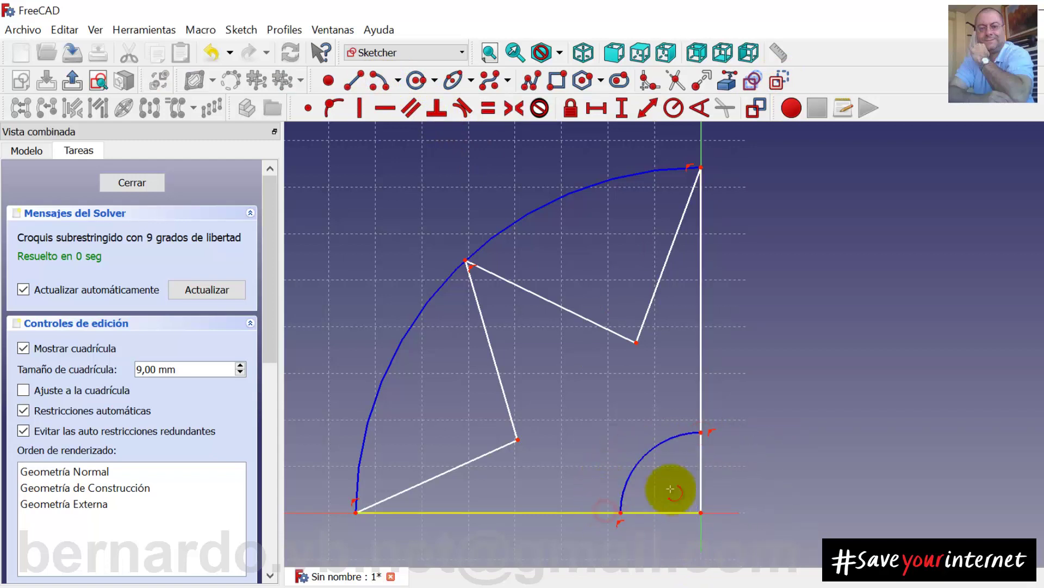
{"action": "left_click", "coordinate": [658, 445]}
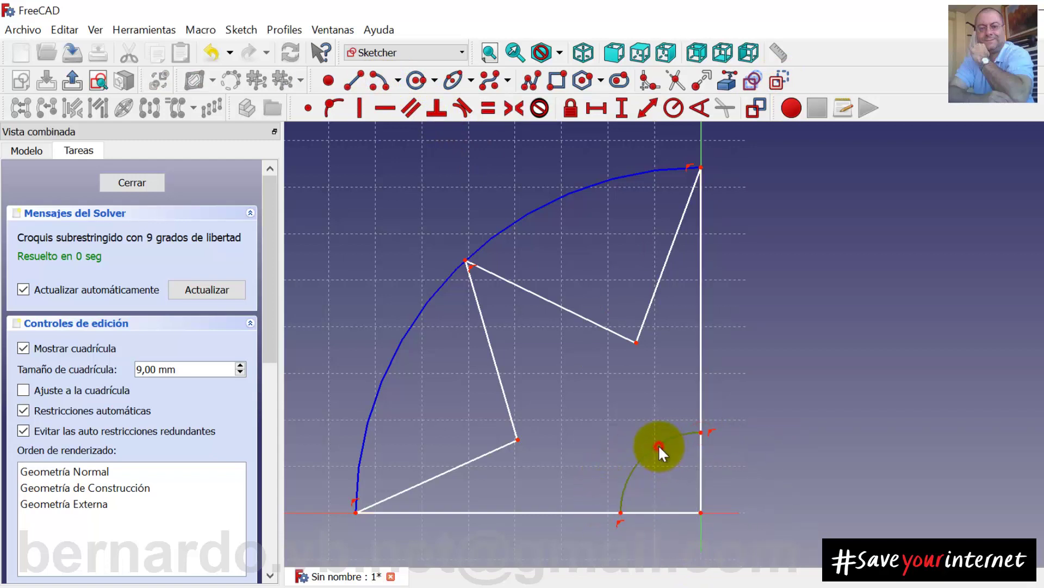
{"action": "left_click", "coordinate": [675, 109]}
{"action": "type", "text": "20"}
{"action": "key", "text": "Return"}
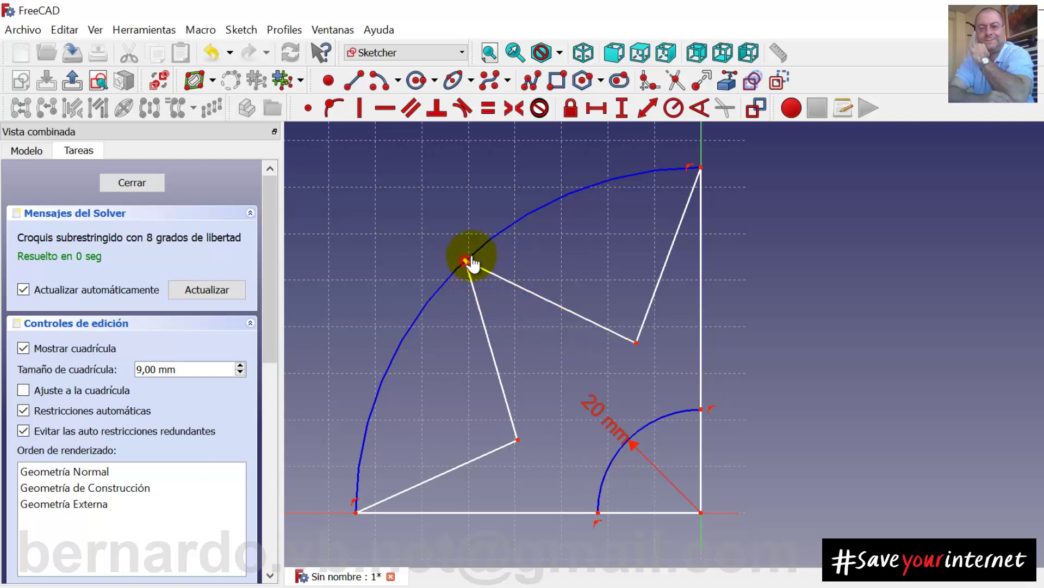
- Constrain the outer arc radius to 60 mm and move both radius labels aside
{"action": "mouse_move", "coordinate": [469, 262]}
{"action": "left_mouse_down"}
{"action": "mouse_move", "coordinate": [381, 257]}
{"action": "mouse_move", "coordinate": [464, 248]}
{"action": "left_mouse_up"}
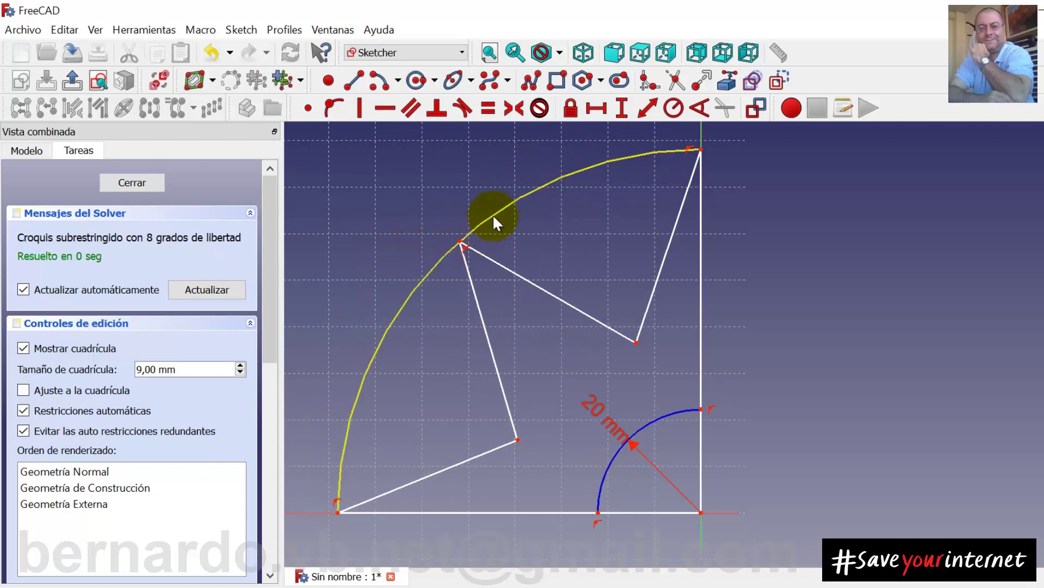
{"action": "left_click", "coordinate": [501, 208]}
{"action": "left_click", "coordinate": [673, 107]}
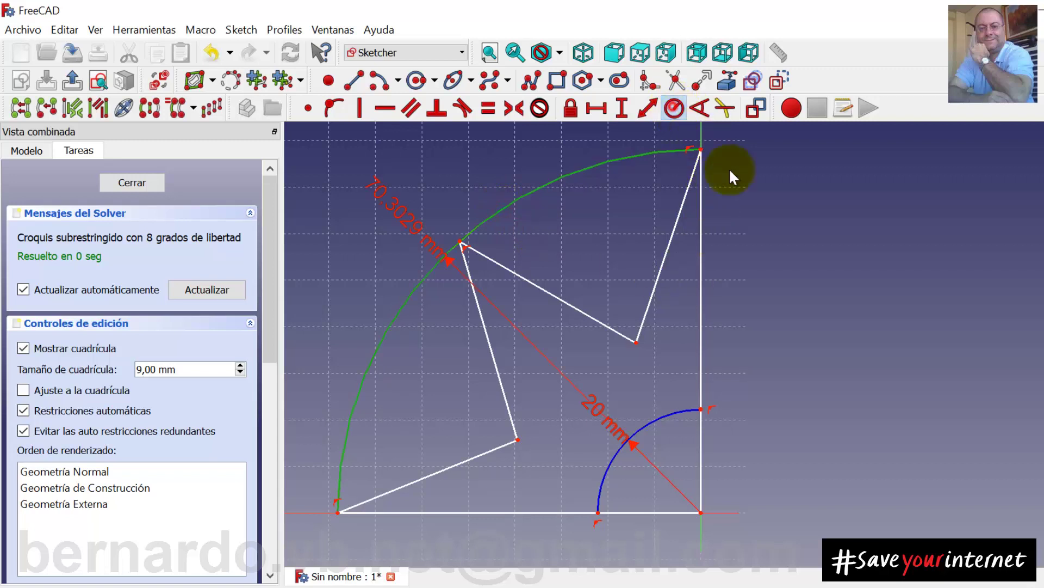
{"action": "type", "text": "60"}
{"action": "key", "text": "Return"}
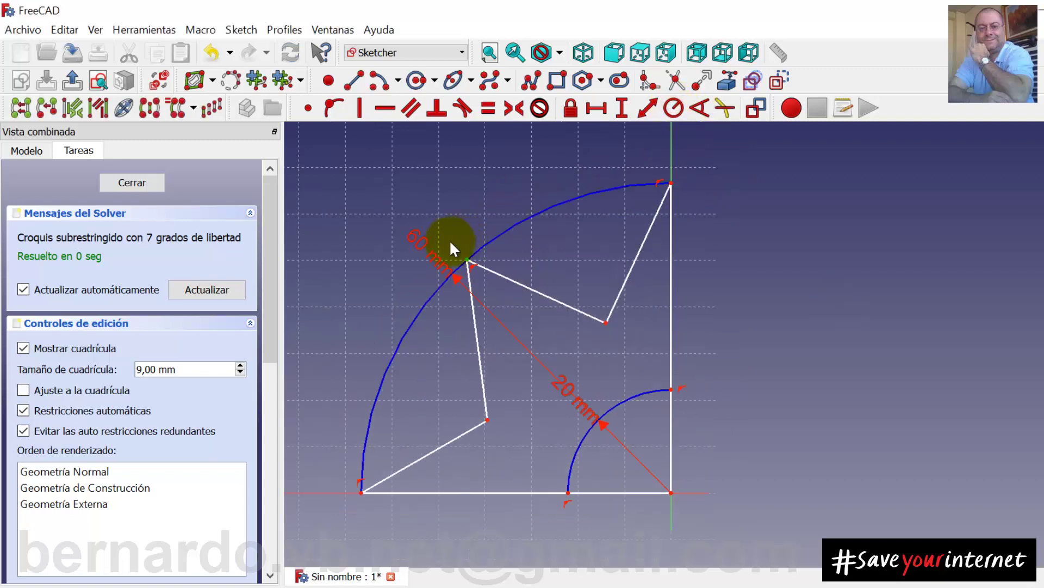
{"action": "left_click_drag", "start_coordinate": [497, 226], "coordinate": [870, 267]}
{"action": "left_click_drag", "start_coordinate": [574, 397], "coordinate": [913, 384]}
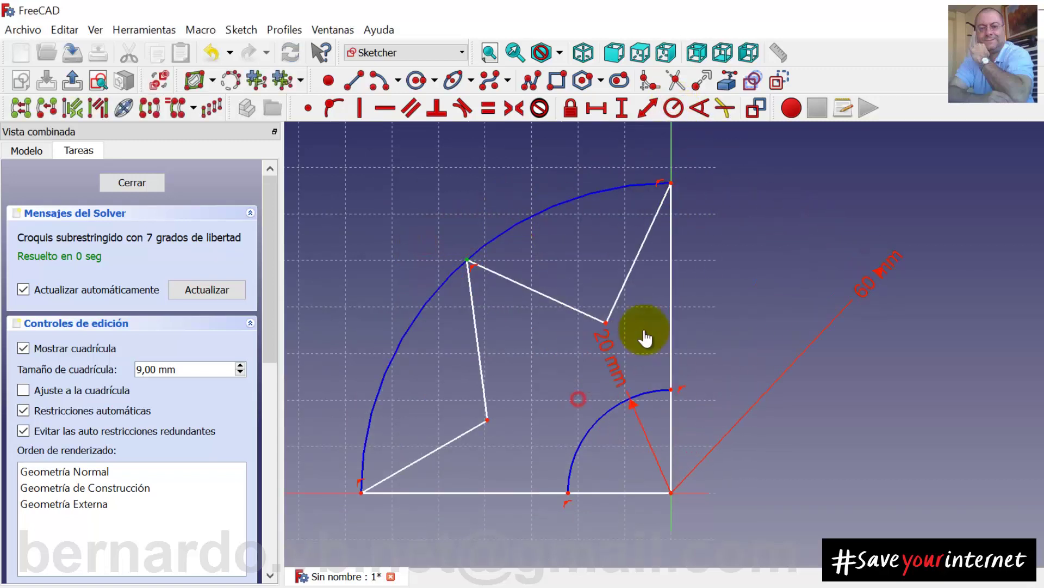
{"action": "left_click", "coordinate": [514, 329]}
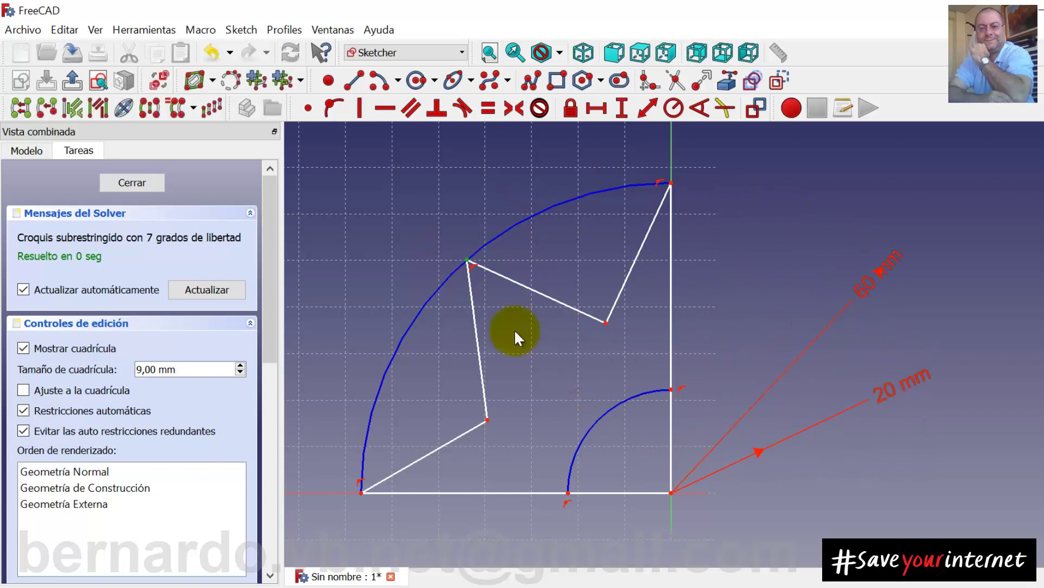
{"action": "mouse_move", "coordinate": [467, 262]}
{"action": "left_mouse_down"}
{"action": "mouse_move", "coordinate": [415, 337]}
{"action": "mouse_move", "coordinate": [420, 291]}
{"action": "mouse_move", "coordinate": [477, 240]}
{"action": "mouse_move", "coordinate": [461, 264]}
{"action": "left_mouse_up"}
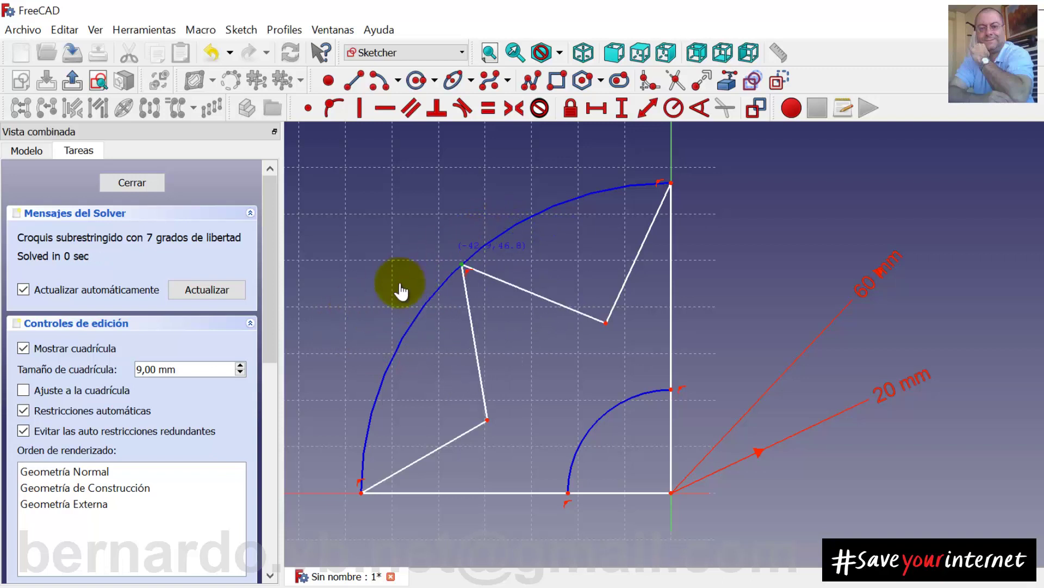
- Draw a diagonal line from the sketch corner past the outer arc and add an angle constraint
{"action": "left_click", "coordinate": [353, 80]}
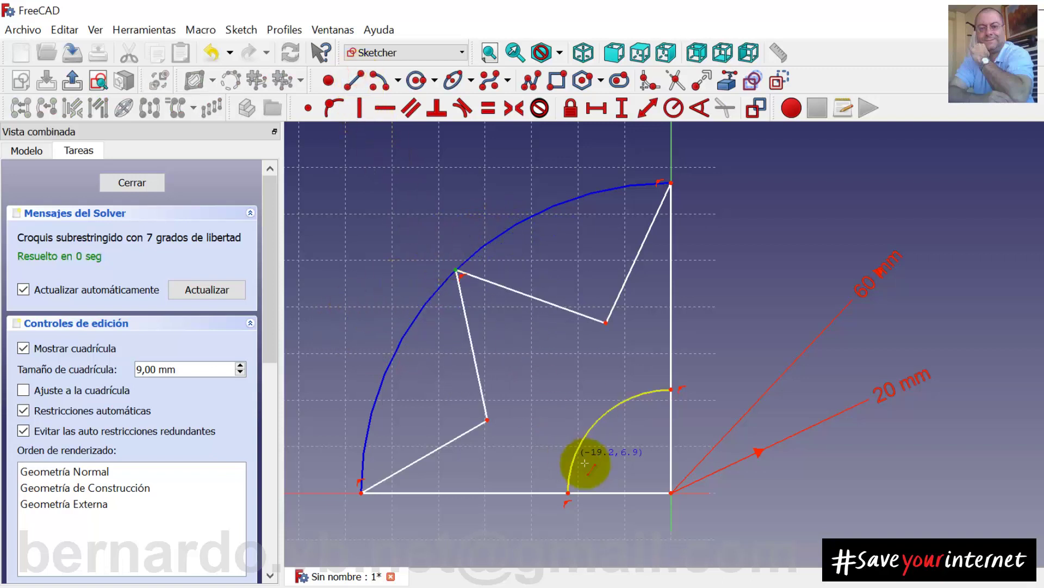
{"action": "left_click", "coordinate": [666, 490]}
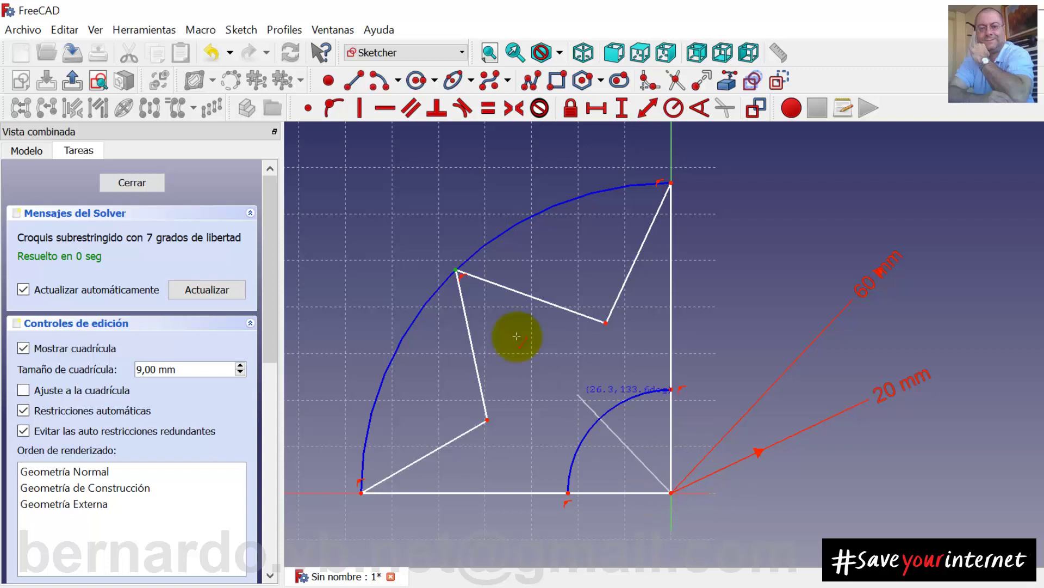
{"action": "left_click", "coordinate": [341, 232]}
{"action": "key", "text": "Escape"}
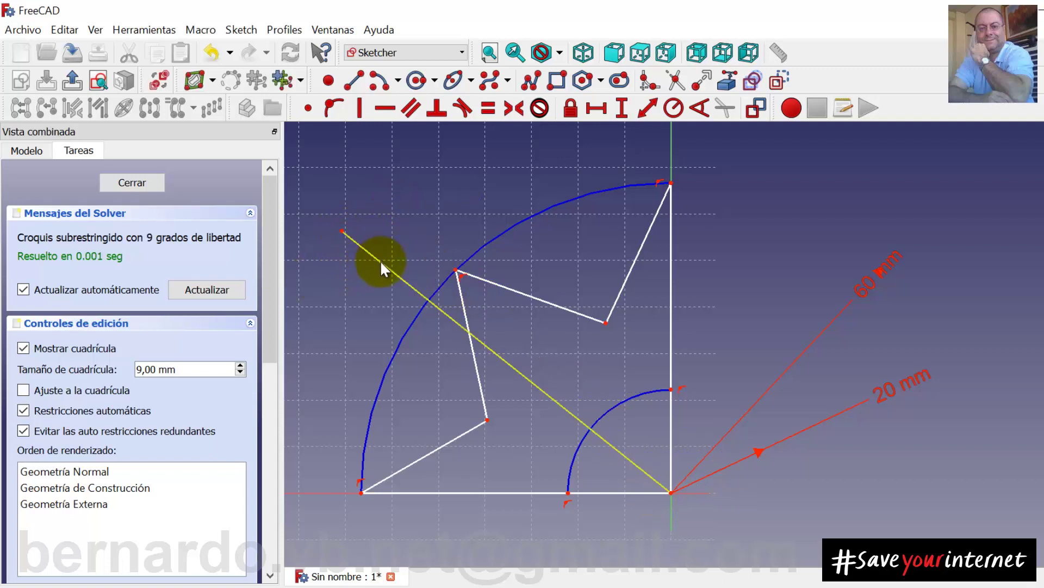
{"action": "left_click", "coordinate": [382, 261]}
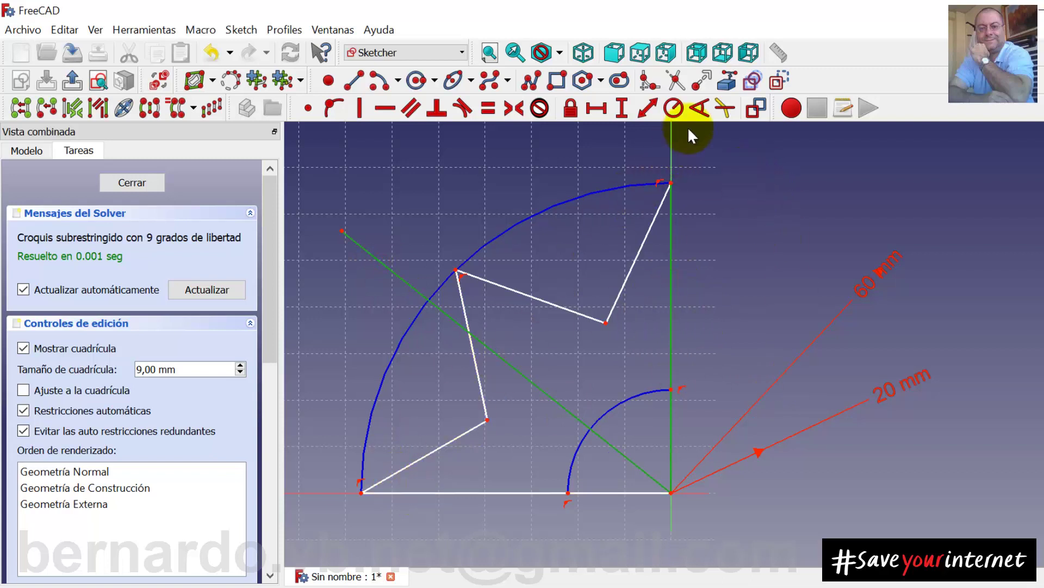
{"action": "left_click", "coordinate": [700, 110]}
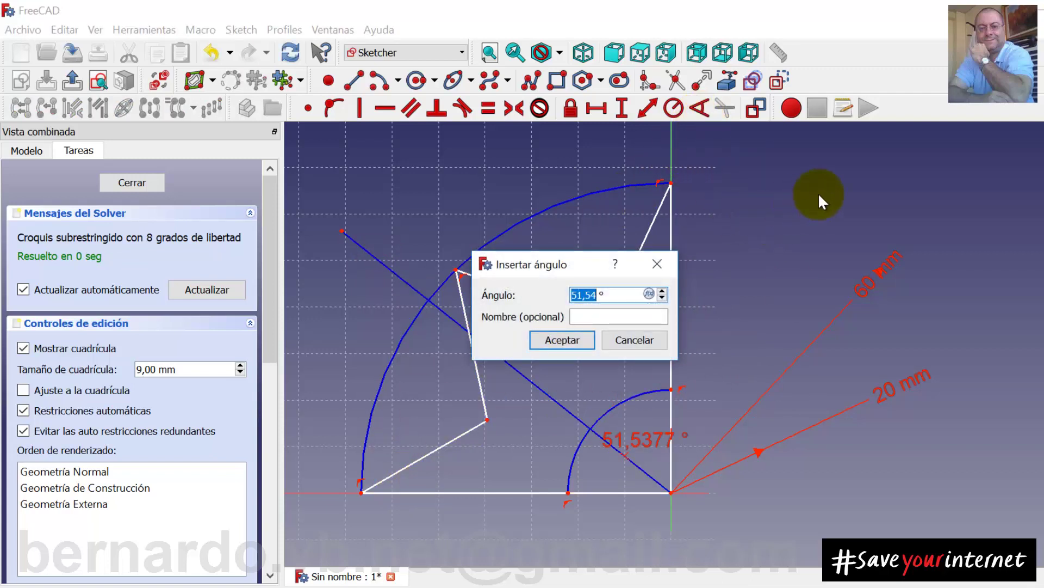
- Set the diagonal's angle to 45° and attach the outer star point onto the diagonal
{"action": "type", "text": "45"}
{"action": "key", "text": "Return"}
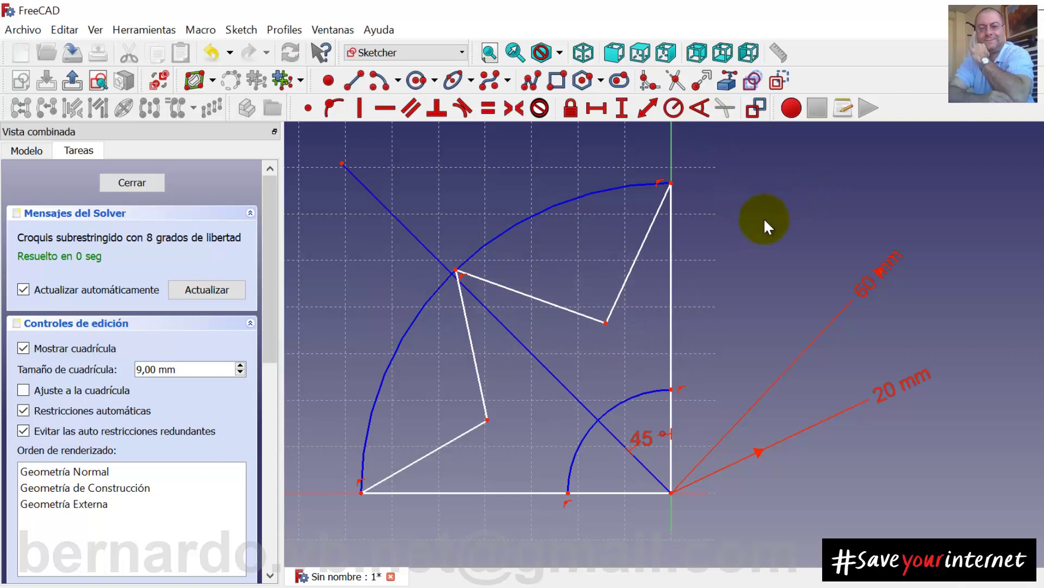
{"action": "left_click_drag", "start_coordinate": [457, 276], "coordinate": [516, 308]}
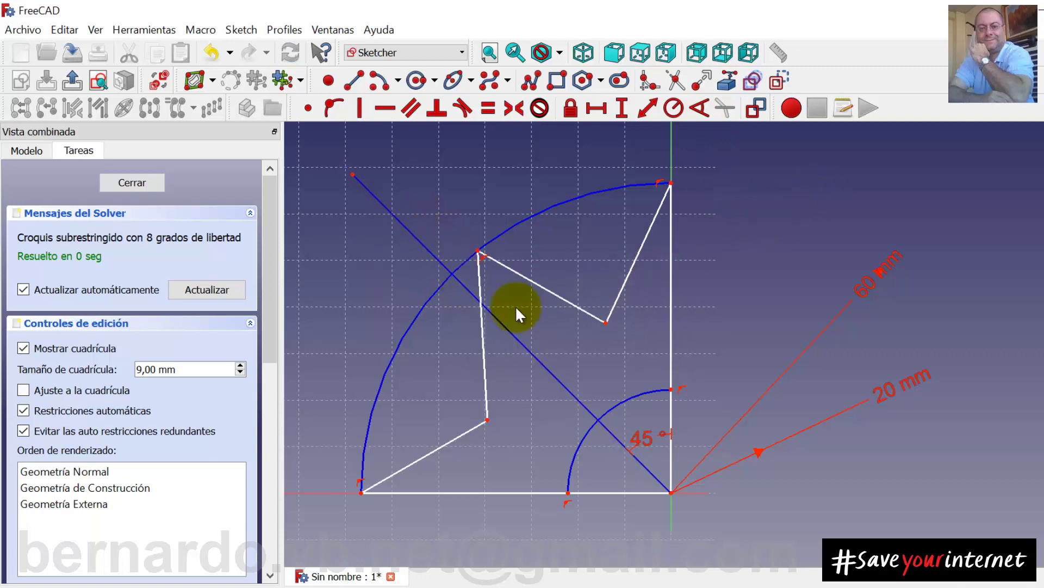
{"action": "left_click", "coordinate": [479, 252]}
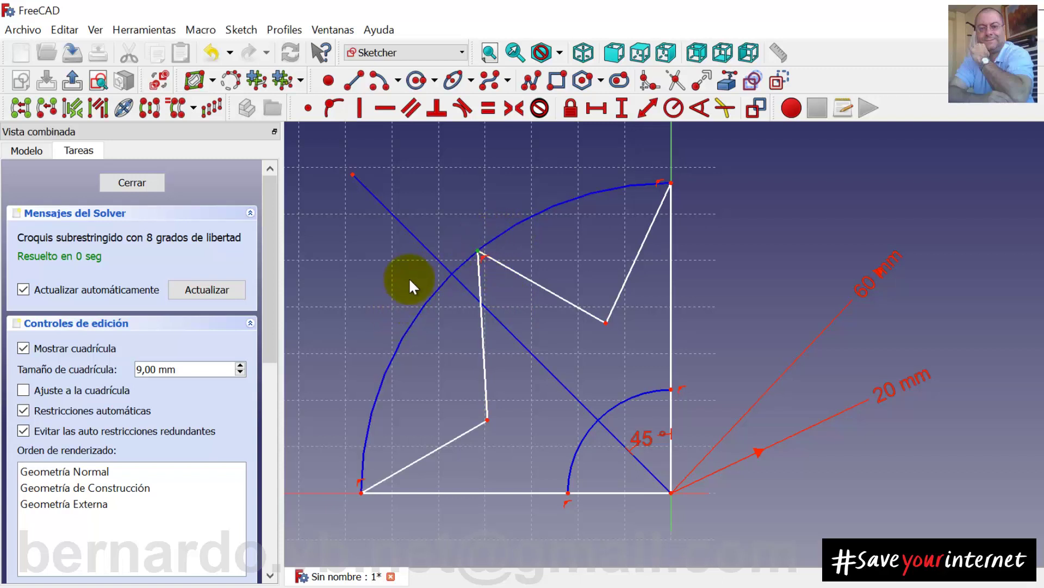
{"action": "left_click", "coordinate": [425, 248]}
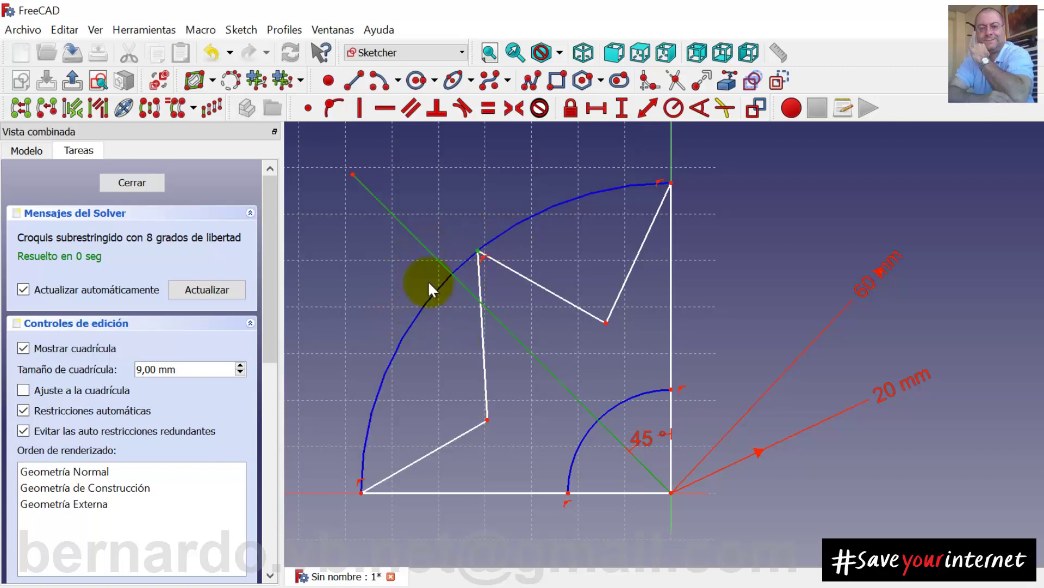
{"action": "left_click", "coordinate": [333, 105]}
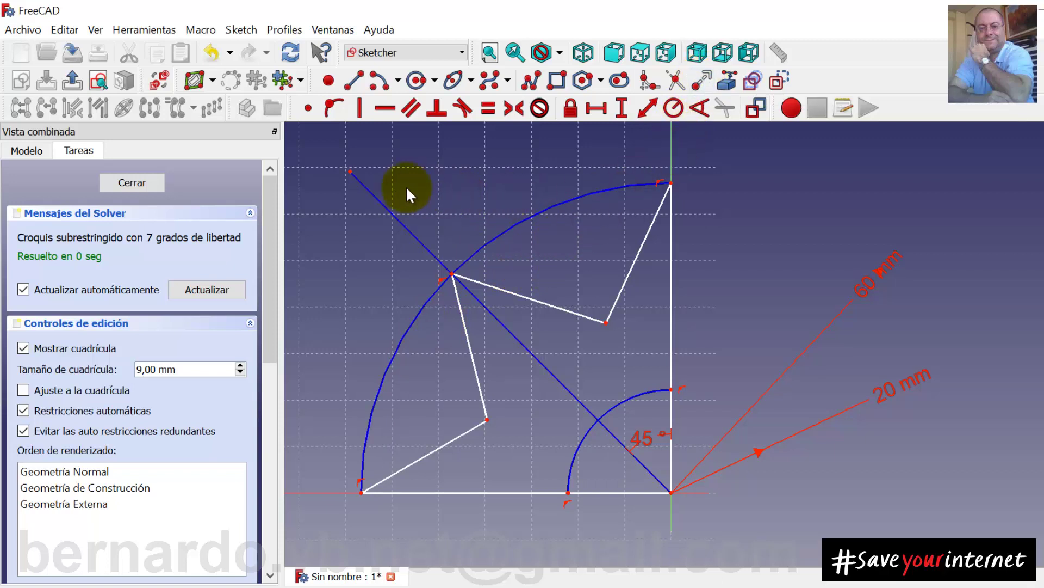
- Shorten the diagonal, extend it to a temporary helper circle, then delete the circle
{"action": "left_click_drag", "start_coordinate": [349, 172], "coordinate": [474, 202]}
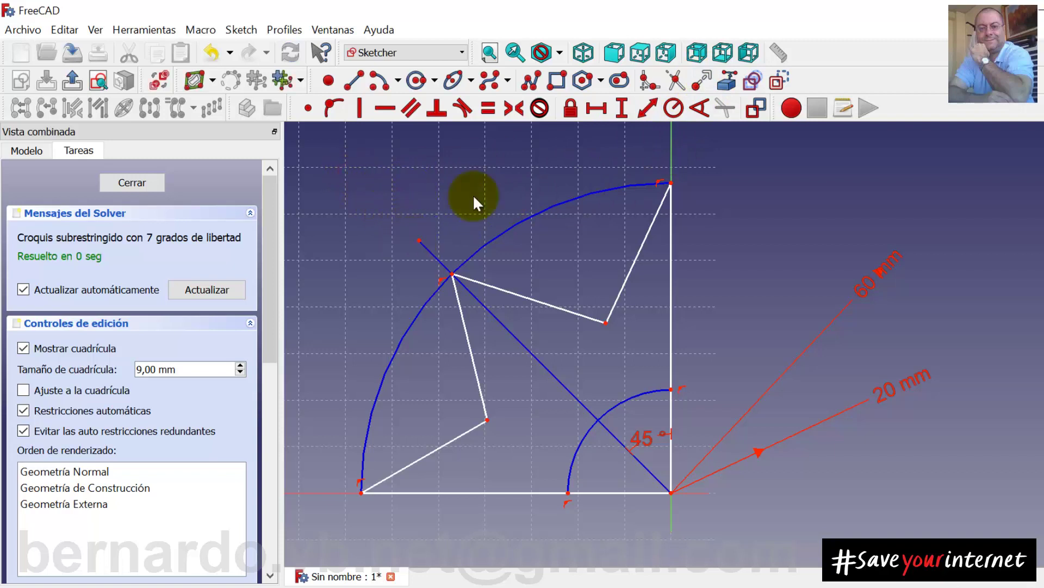
{"action": "left_click", "coordinate": [322, 164]}
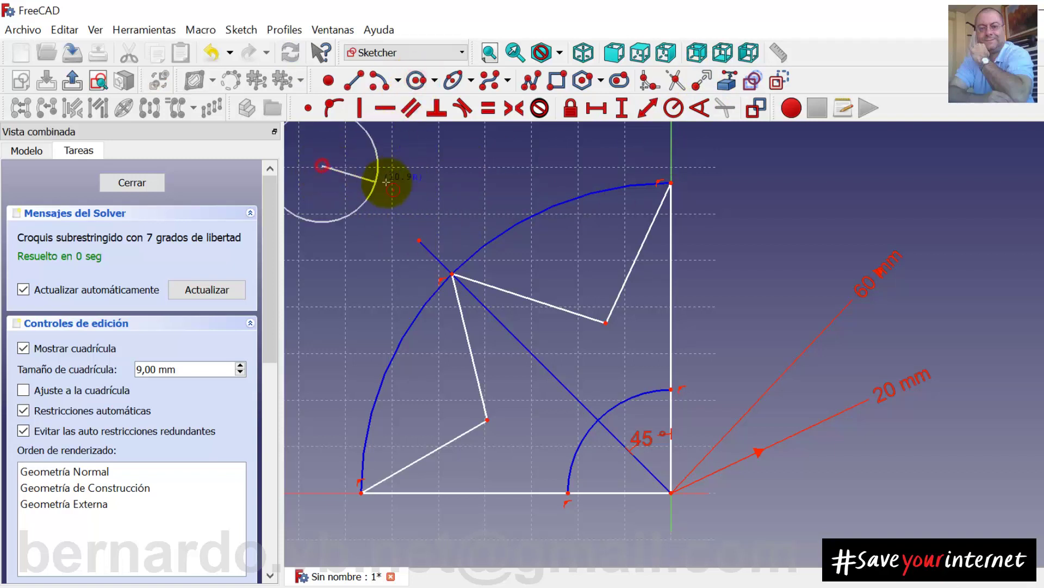
{"action": "left_click_drag", "start_coordinate": [340, 166], "coordinate": [347, 167]}
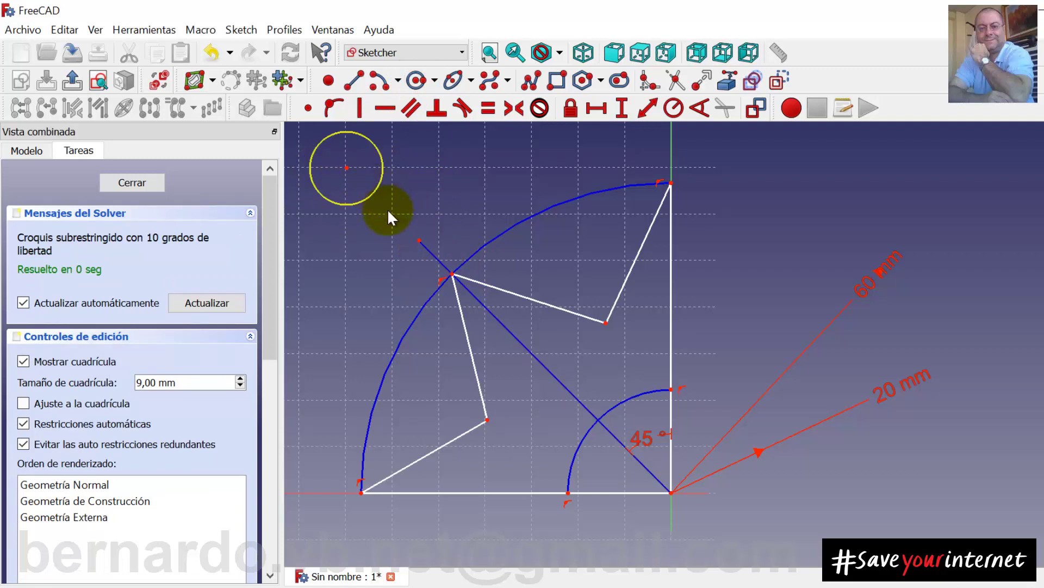
{"action": "mouse_move", "coordinate": [420, 241]}
{"action": "left_mouse_down"}
{"action": "mouse_move", "coordinate": [411, 229]}
{"action": "mouse_move", "coordinate": [532, 354]}
{"action": "left_mouse_up"}
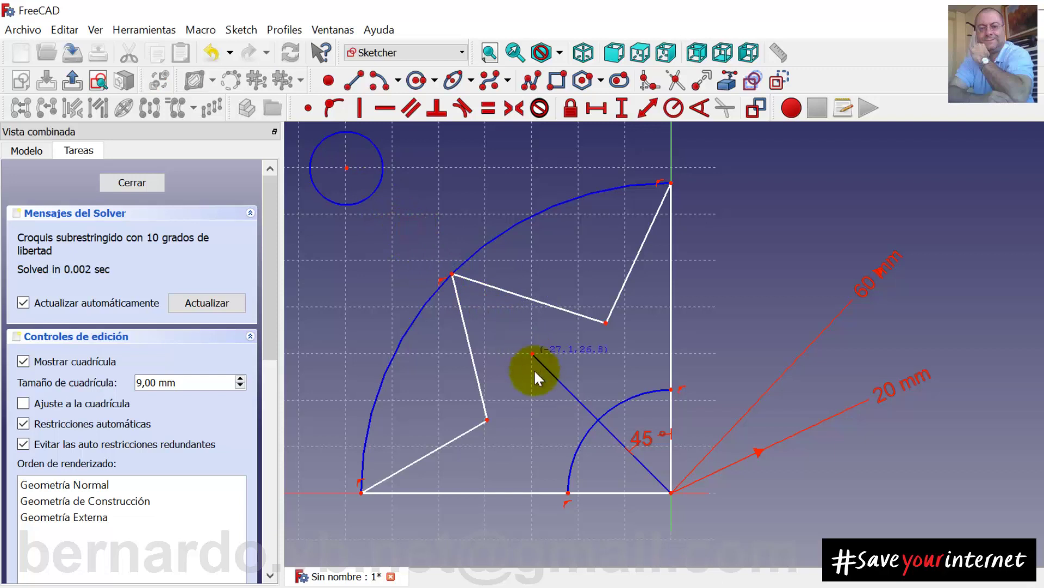
{"action": "left_click", "coordinate": [702, 80]}
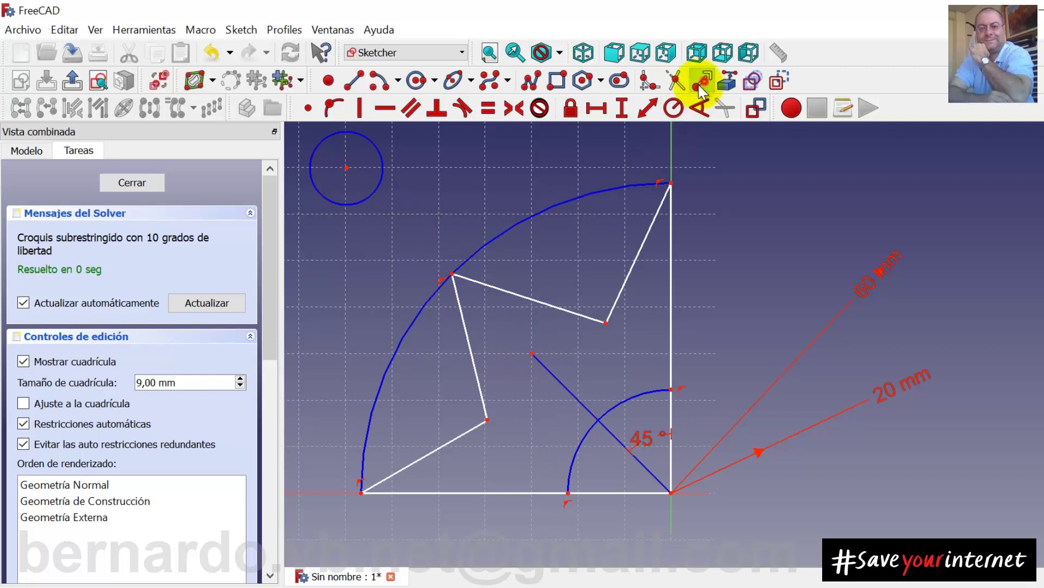
{"action": "left_click", "coordinate": [548, 369]}
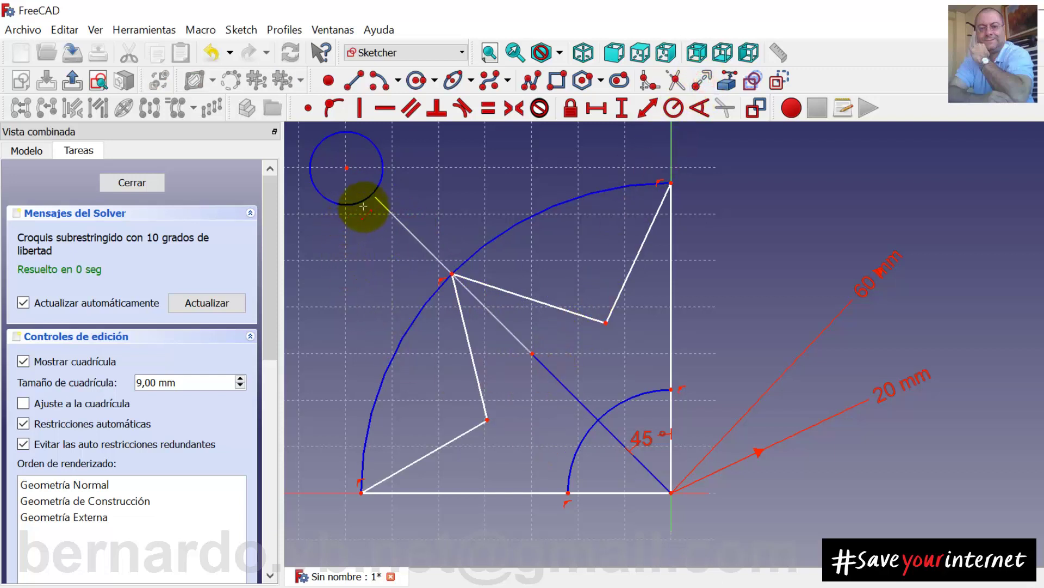
{"action": "left_click", "coordinate": [362, 205]}
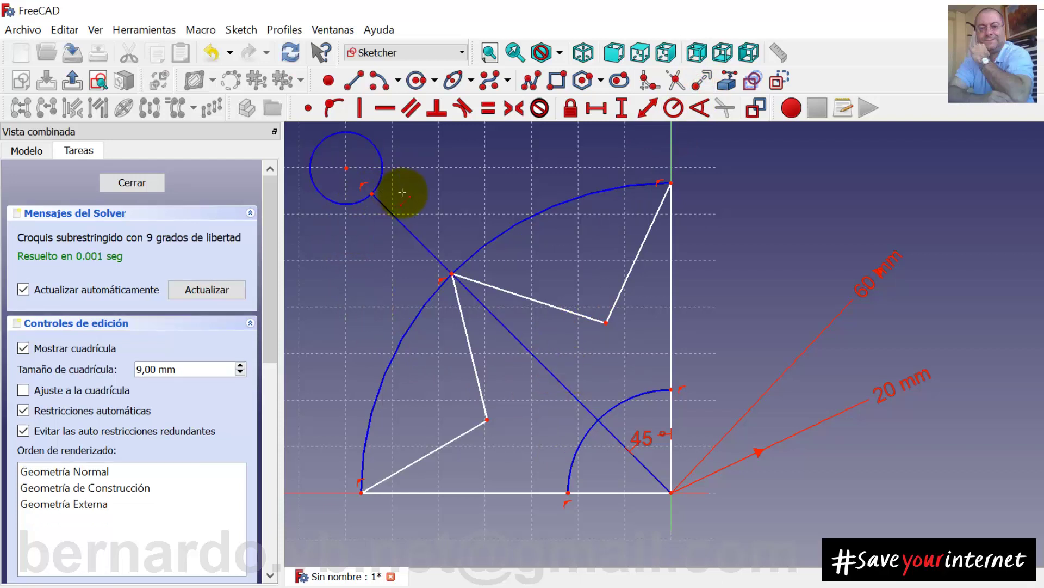
{"action": "right_click", "coordinate": [405, 191]}
{"action": "key", "text": "Delete"}
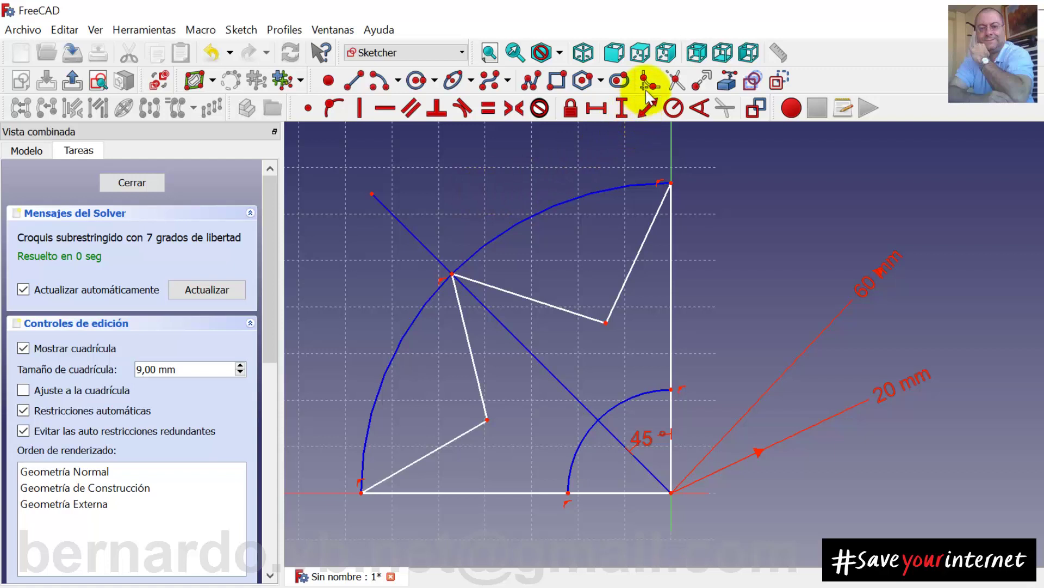
- Try trimming the diagonal and undo, then extend it to end exactly on the outer arc
{"action": "left_click", "coordinate": [676, 80]}
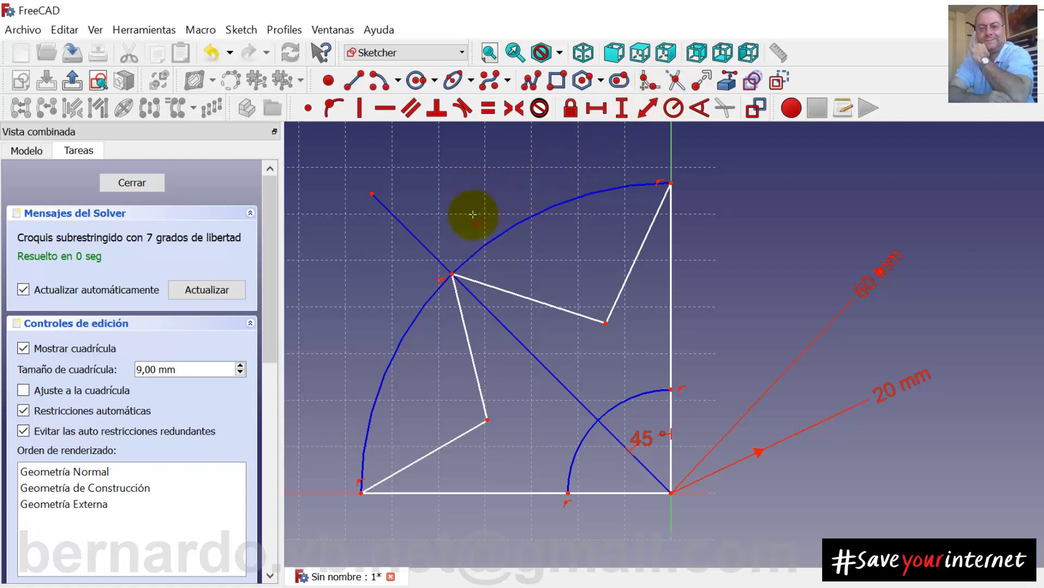
{"action": "left_click", "coordinate": [416, 235]}
{"action": "key", "text": "ctrl+z"}
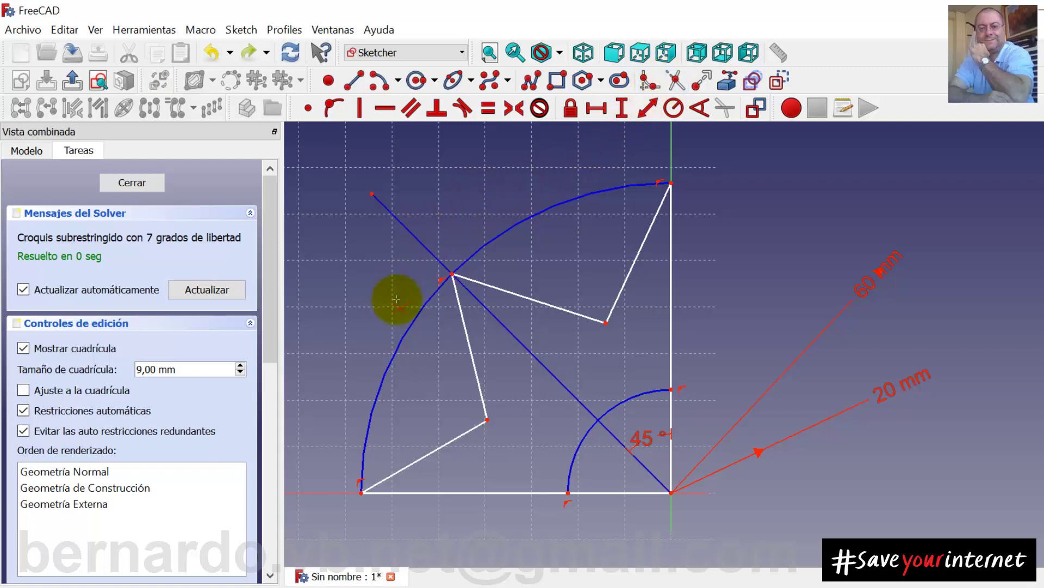
{"action": "left_click", "coordinate": [700, 78]}
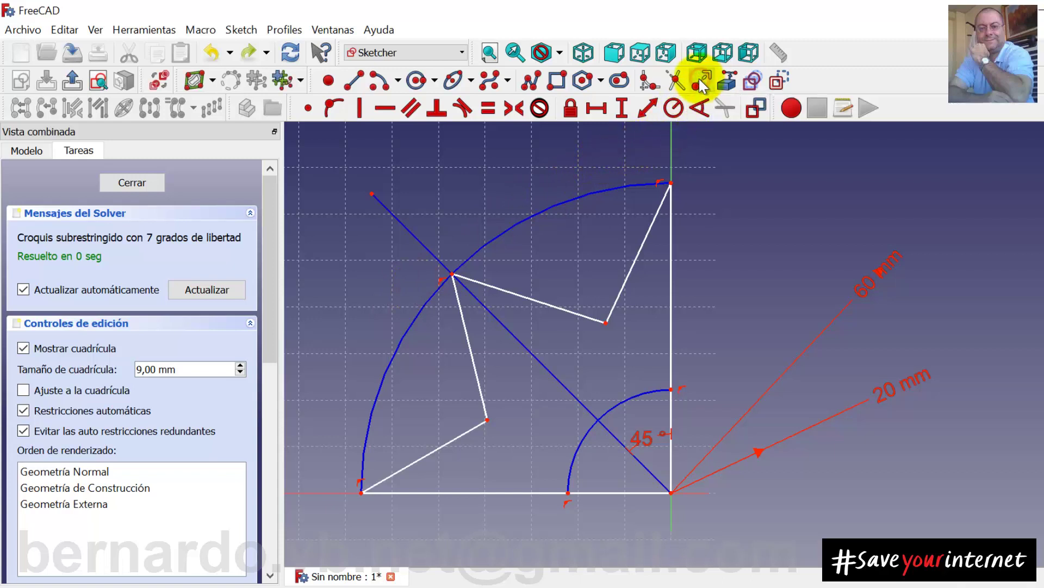
{"action": "left_click", "coordinate": [403, 225]}
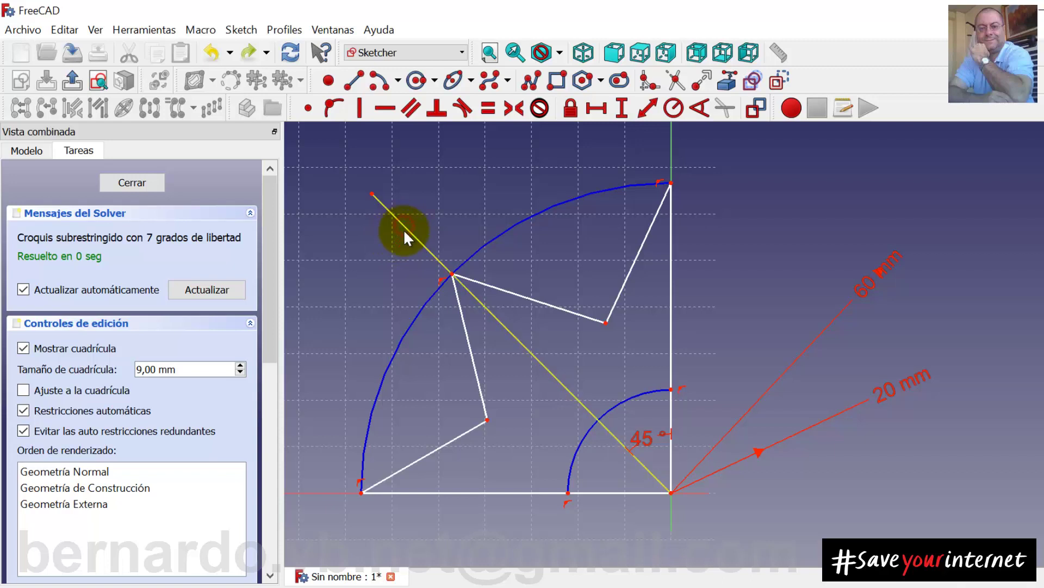
{"action": "left_click", "coordinate": [403, 230]}
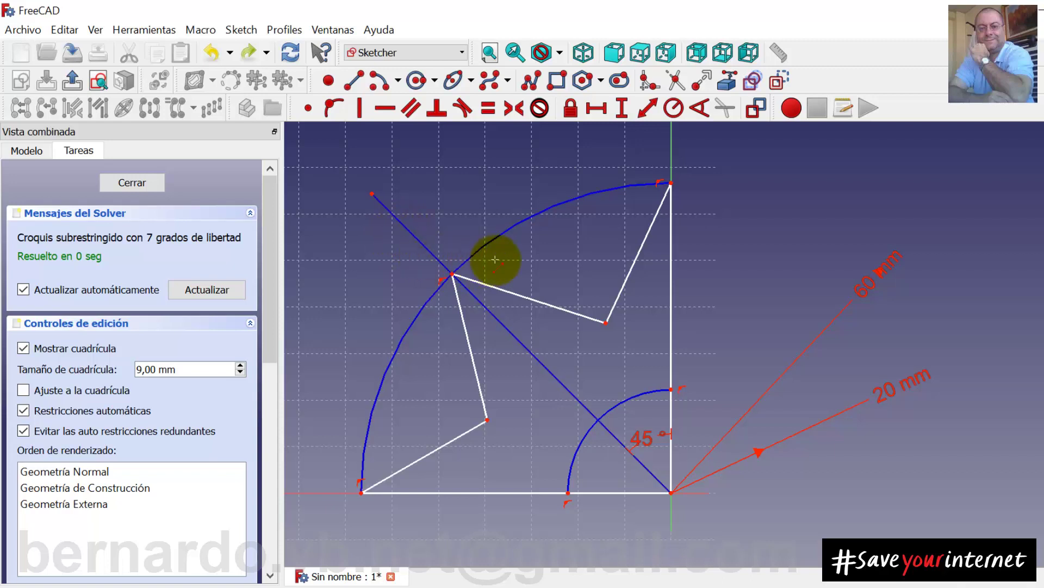
{"action": "left_click", "coordinate": [509, 232]}
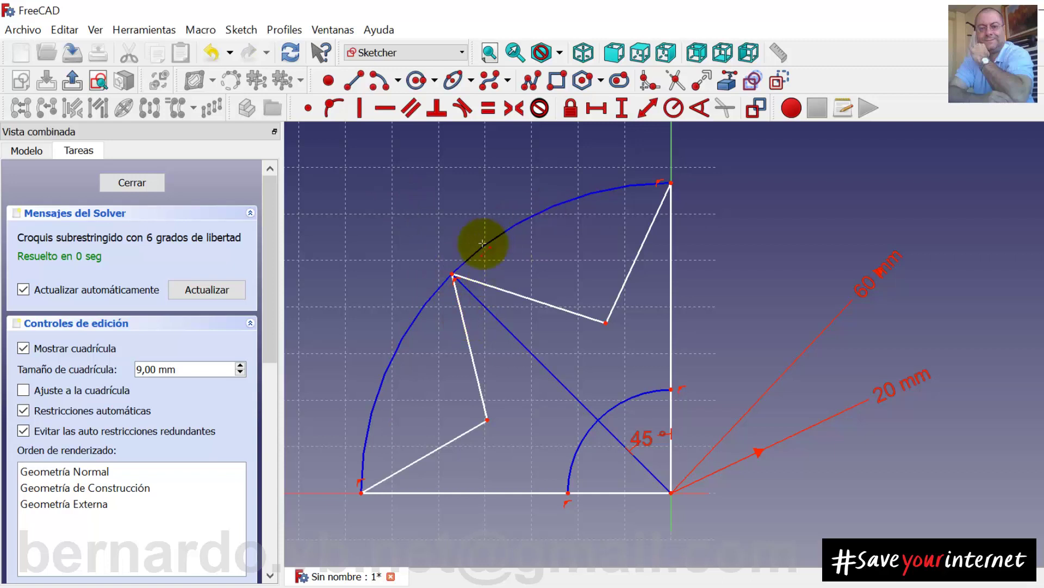
- Constrain the star edge rising to the top point to a length of 42,22 mm
{"action": "right_click", "coordinate": [404, 231]}
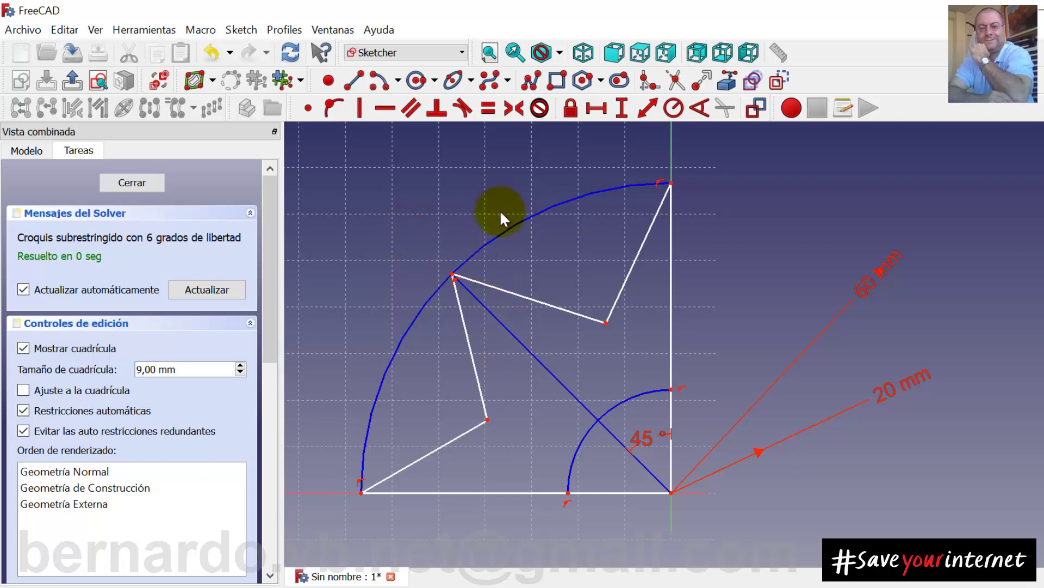
{"action": "left_click", "coordinate": [617, 301]}
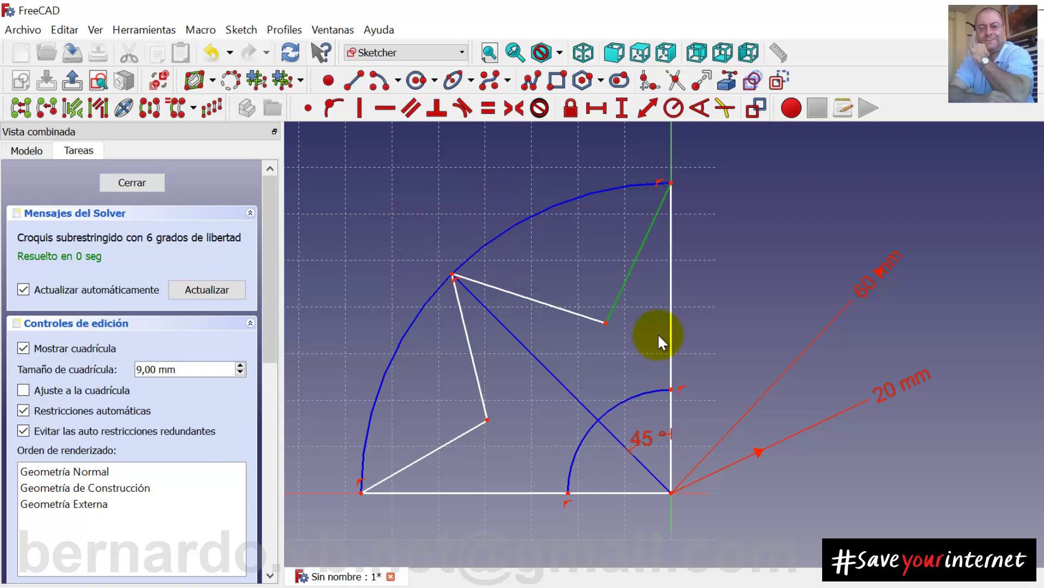
{"action": "left_click", "coordinate": [646, 108]}
{"action": "type", "text": "42,"}
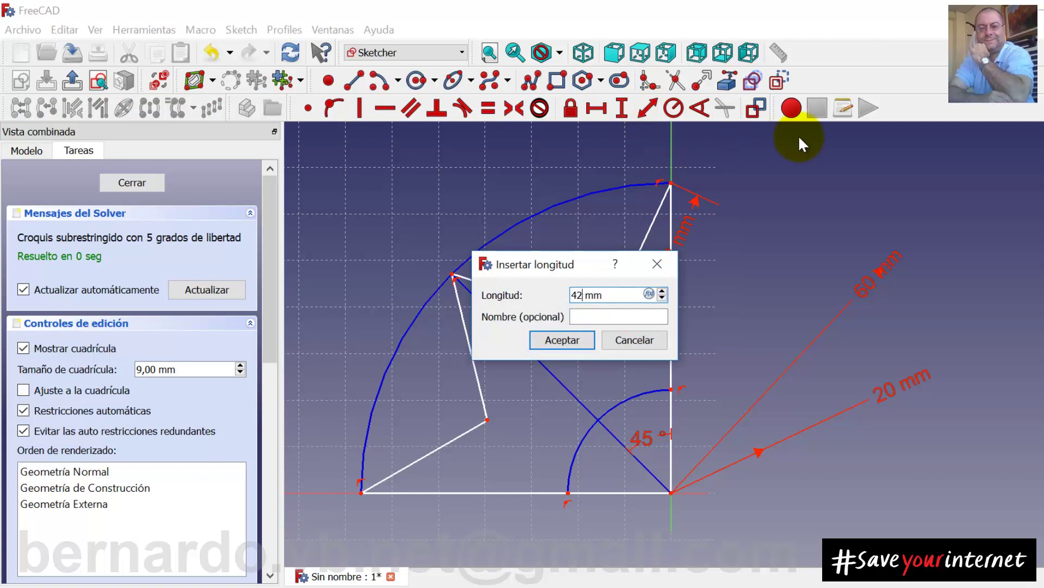
{"action": "type", "text": "22"}
{"action": "key", "text": "Return"}
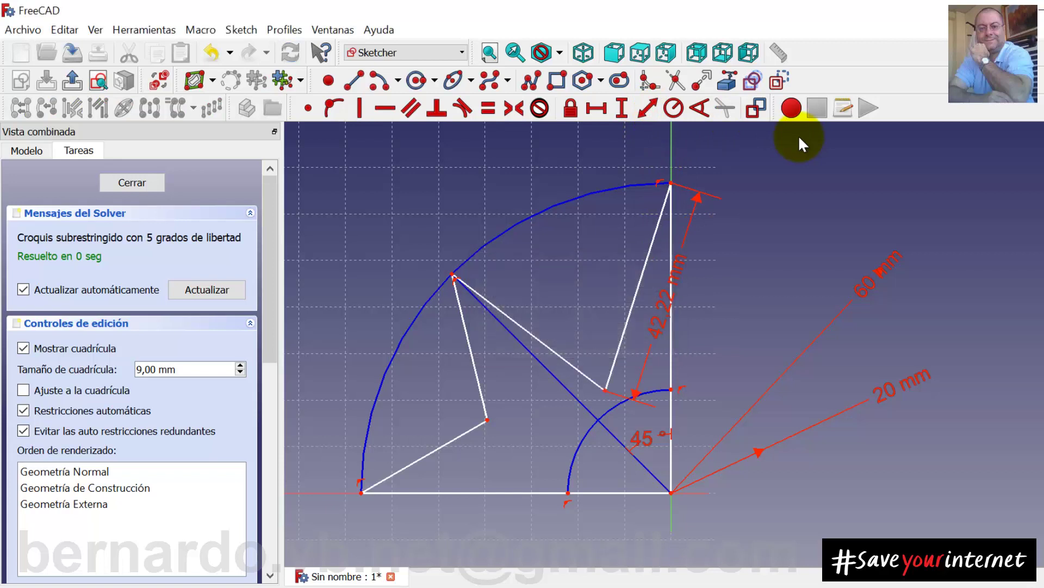
- Make all four star edges equal length, fully constraining the sketch
{"action": "left_click", "coordinate": [639, 281]}
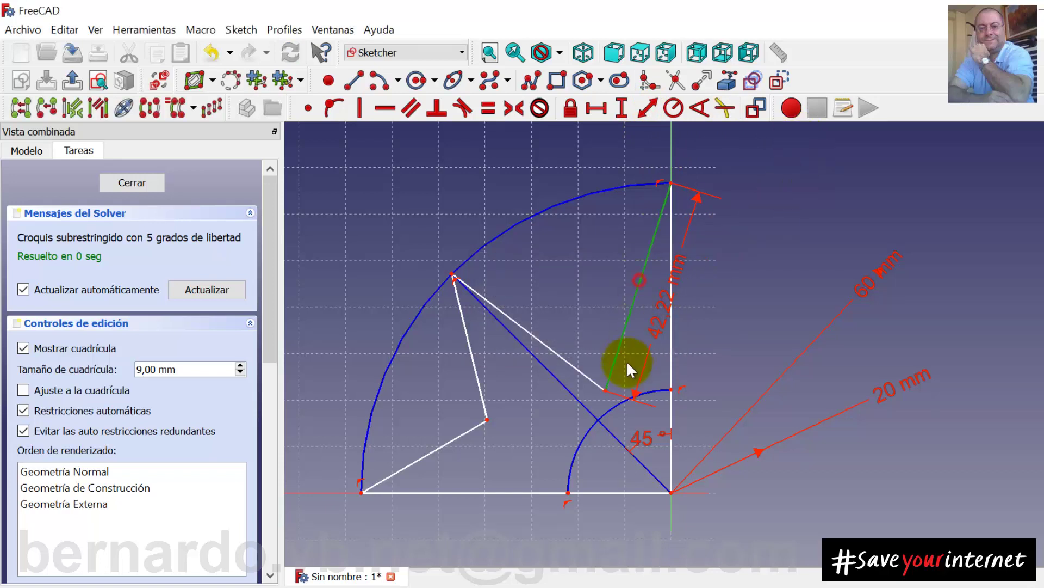
{"action": "left_click", "coordinate": [564, 358]}
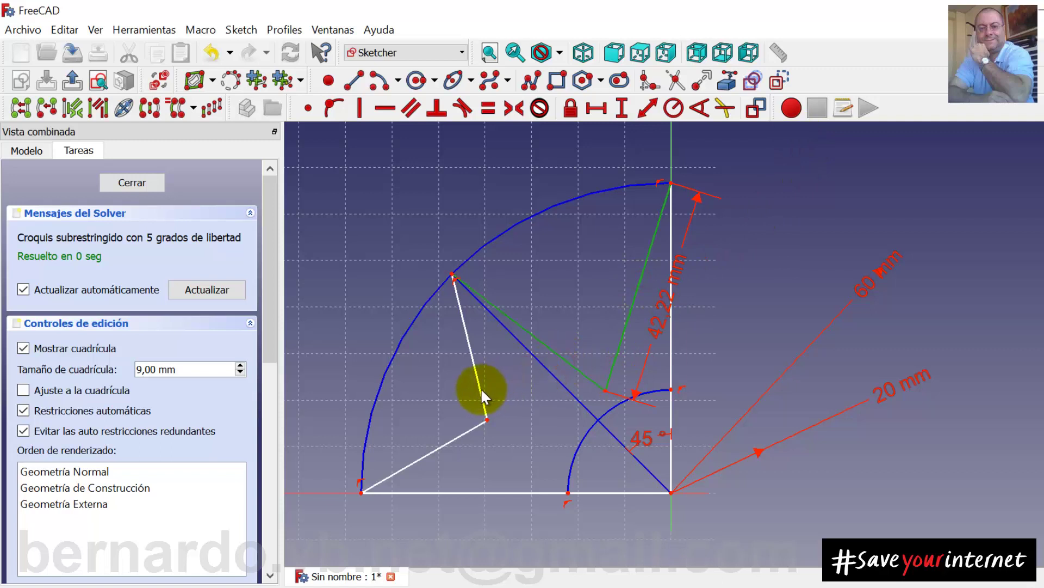
{"action": "left_click", "coordinate": [480, 387]}
{"action": "left_click", "coordinate": [459, 442]}
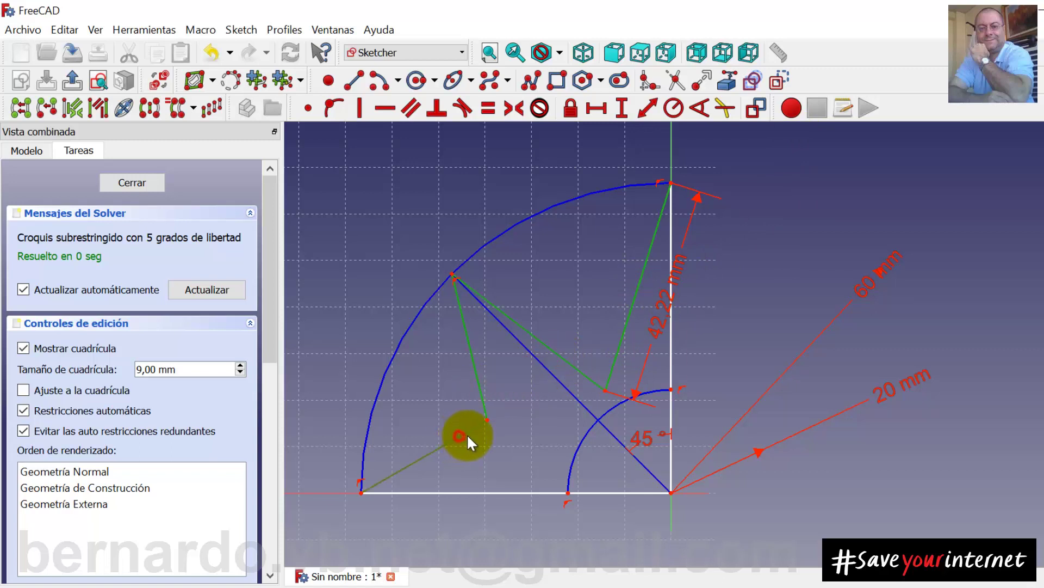
{"action": "left_click", "coordinate": [487, 110]}
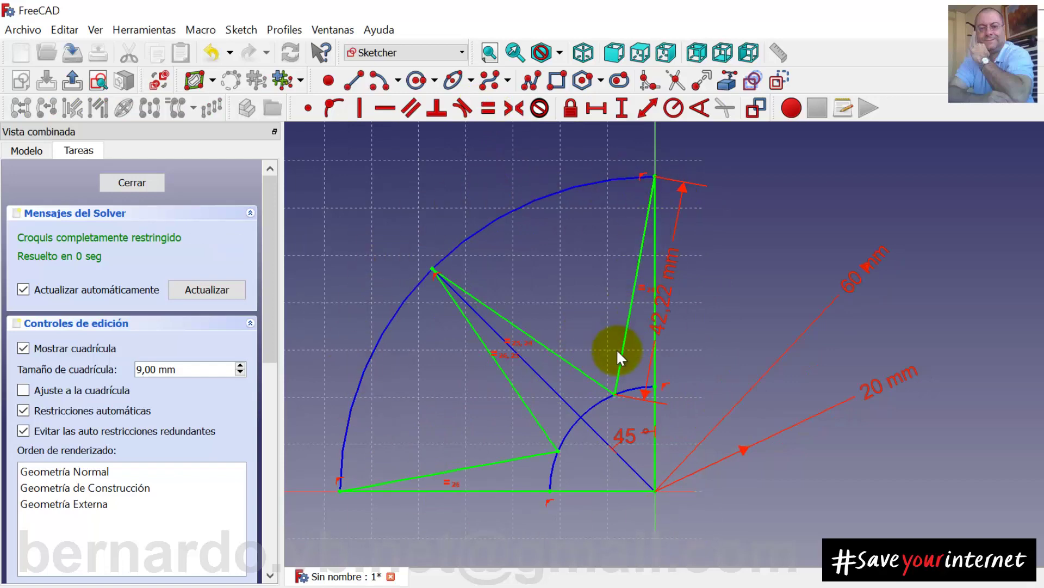
{"action": "scroll", "coordinate": [589, 446], "scroll_direction": "up", "scroll_amount": 2}
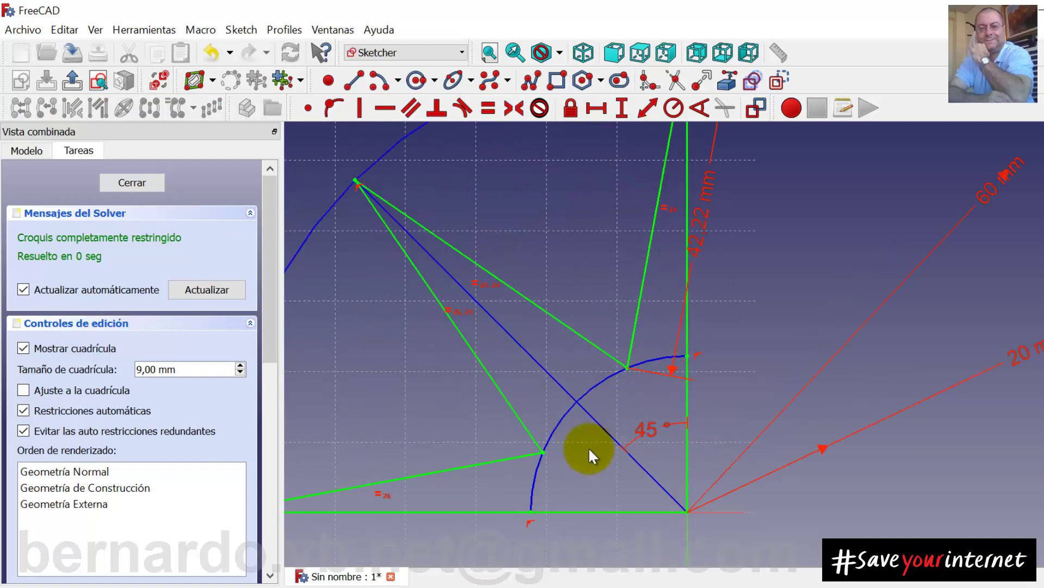
{"action": "scroll", "coordinate": [588, 446], "scroll_direction": "up", "scroll_amount": 2}
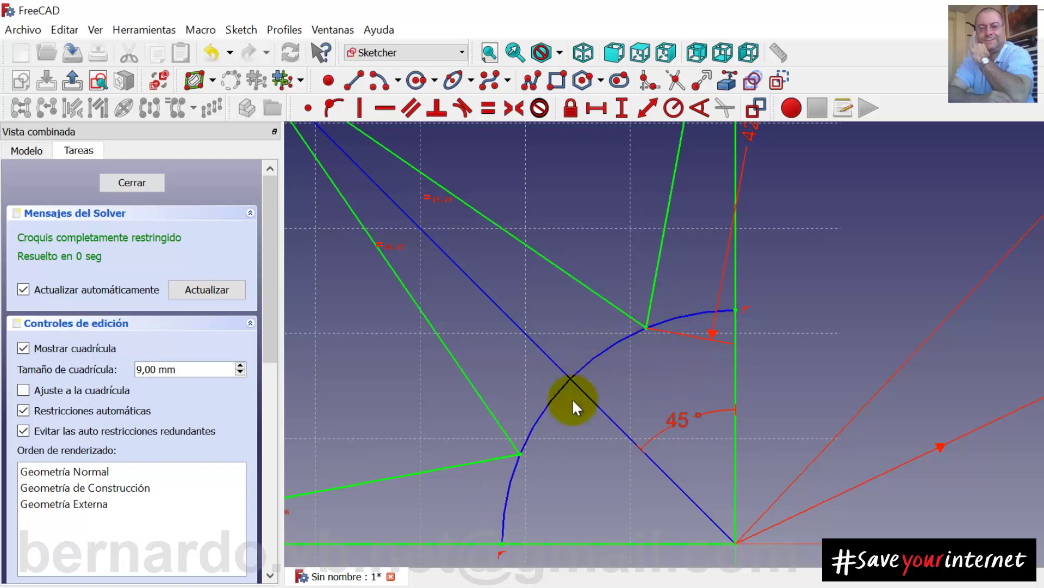
{"action": "scroll", "coordinate": [524, 468], "scroll_direction": "up", "scroll_amount": 3}
- Close the sketch and pad it into a 20 mm thick solid
{"action": "key", "text": "Escape"}
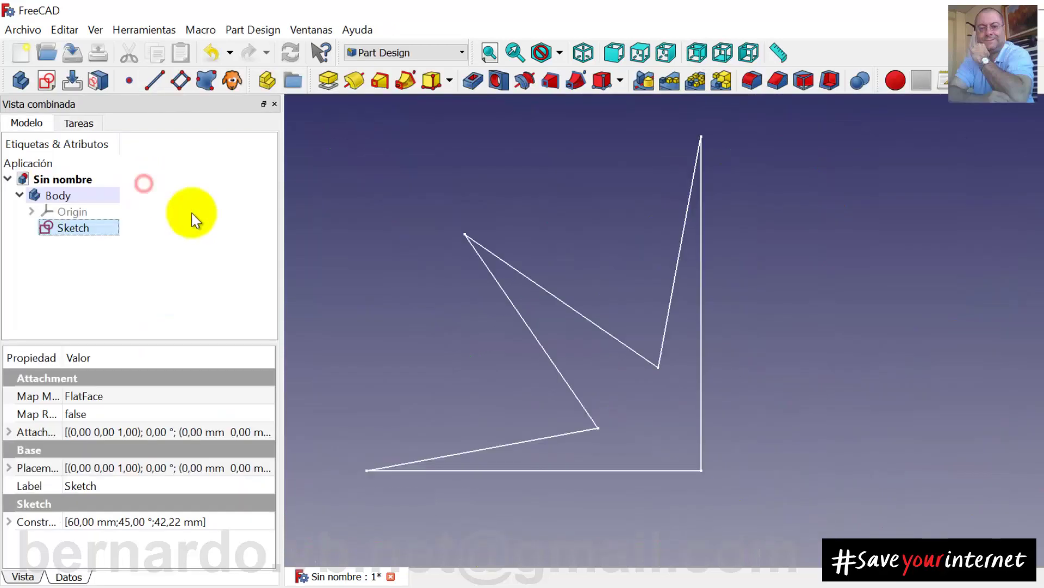
{"action": "left_click", "coordinate": [78, 123]}
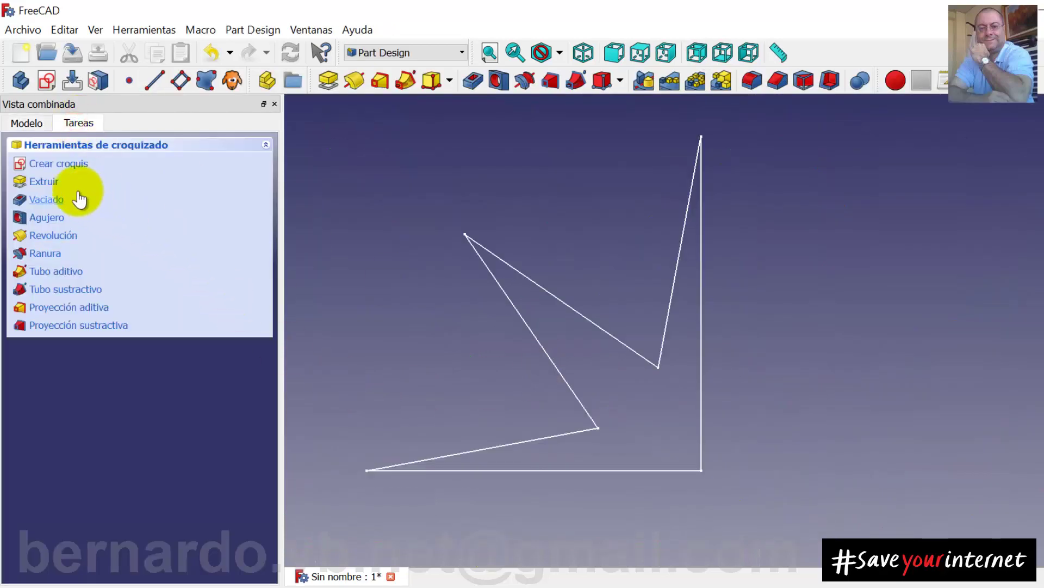
{"action": "left_click", "coordinate": [57, 183]}
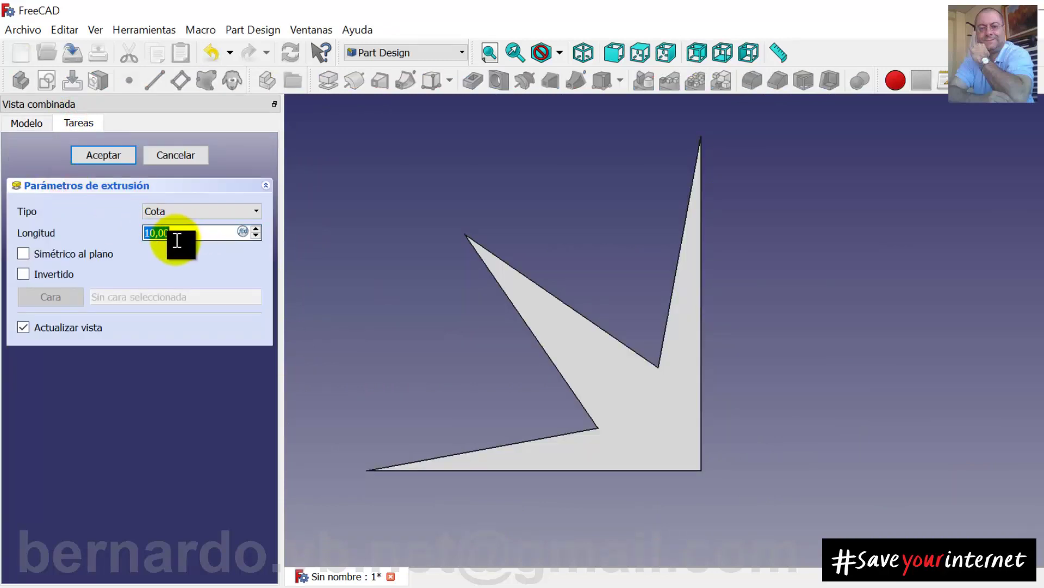
{"action": "type", "text": "20"}
{"action": "left_click", "coordinate": [100, 150]}
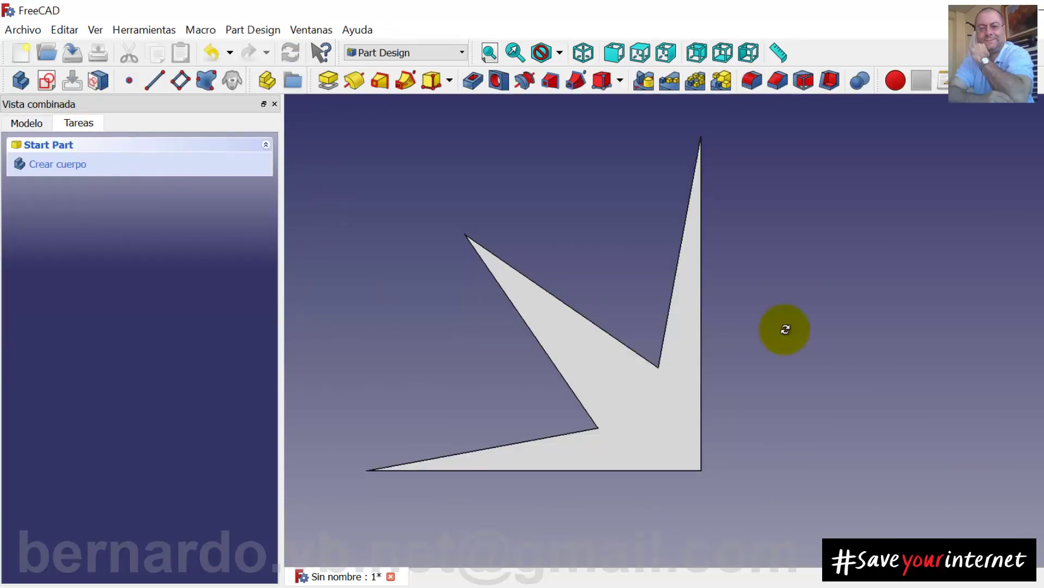
- View the padded solid from the top in full-screen mode
{"action": "mouse_move", "coordinate": [783, 329]}
{"action": "middle_mouse_down"}
{"action": "mouse_move", "coordinate": [609, 292]}
{"action": "mouse_move", "coordinate": [630, 366]}
{"action": "mouse_move", "coordinate": [718, 375]}
{"action": "mouse_move", "coordinate": [790, 337]}
{"action": "middle_mouse_up"}
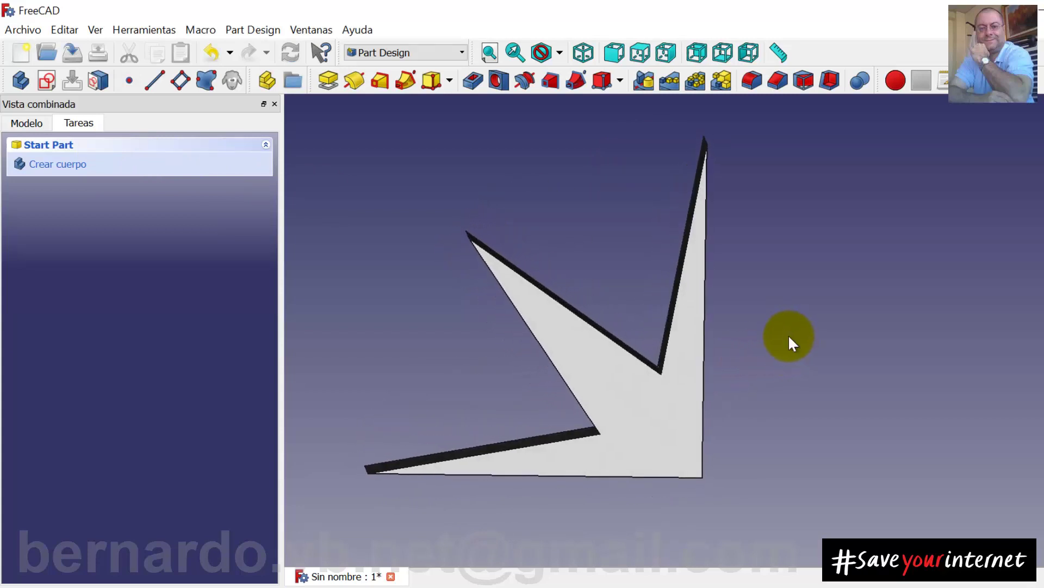
{"action": "left_click", "coordinate": [646, 51]}
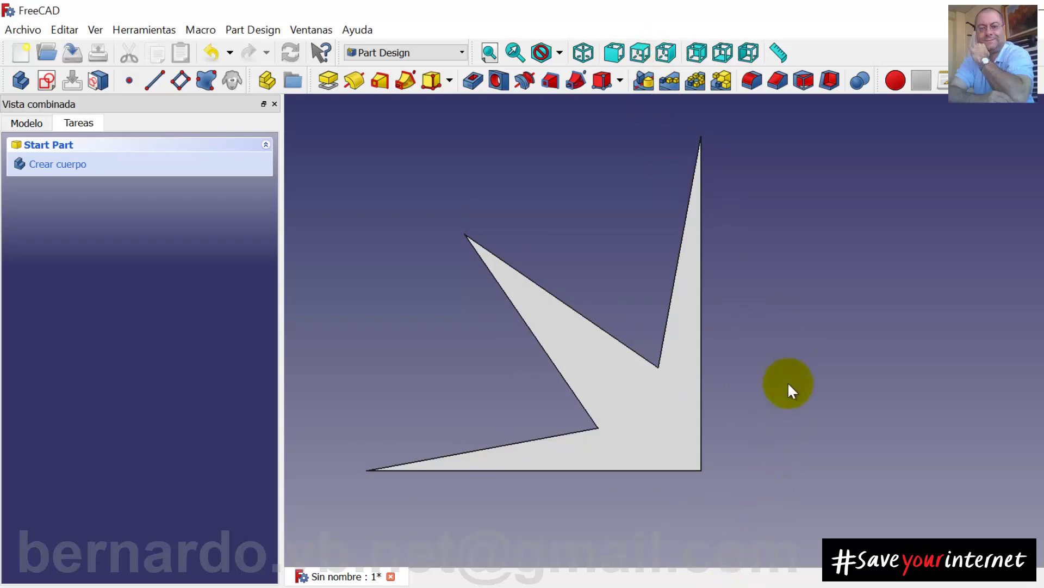
{"action": "key", "text": "F11"}
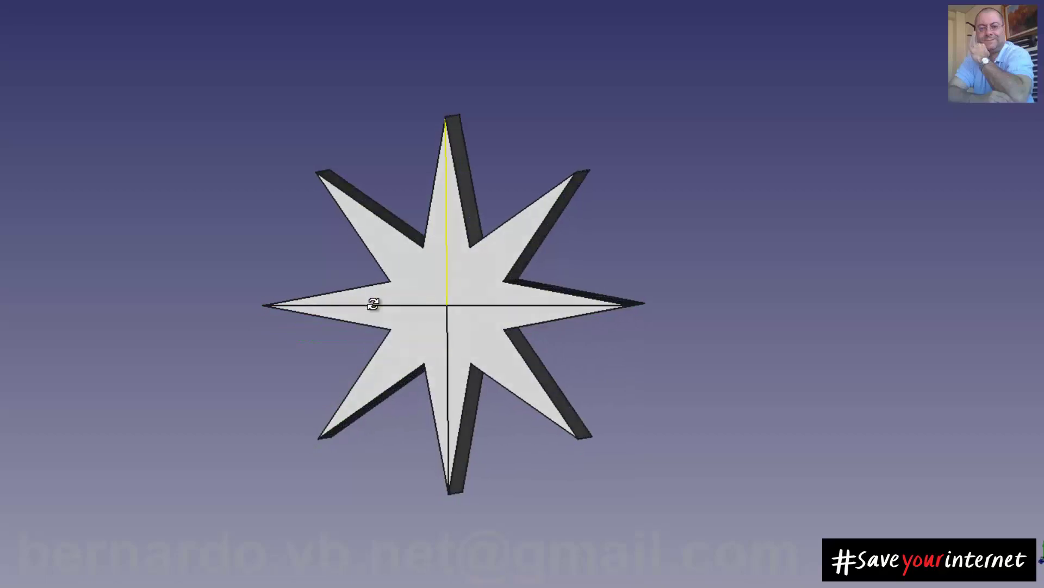
- Orbit the star to an oblique view, then return to an exact top view
{"action": "mouse_move", "coordinate": [373, 303]}
{"action": "middle_mouse_down"}
{"action": "mouse_move", "coordinate": [327, 474]}
{"action": "mouse_move", "coordinate": [583, 521]}
{"action": "mouse_move", "coordinate": [543, 292]}
{"action": "mouse_move", "coordinate": [173, 439]}
{"action": "mouse_move", "coordinate": [630, 566]}
{"action": "mouse_move", "coordinate": [561, 326]}
{"action": "middle_mouse_up"}
{"action": "key", "text": "2"}
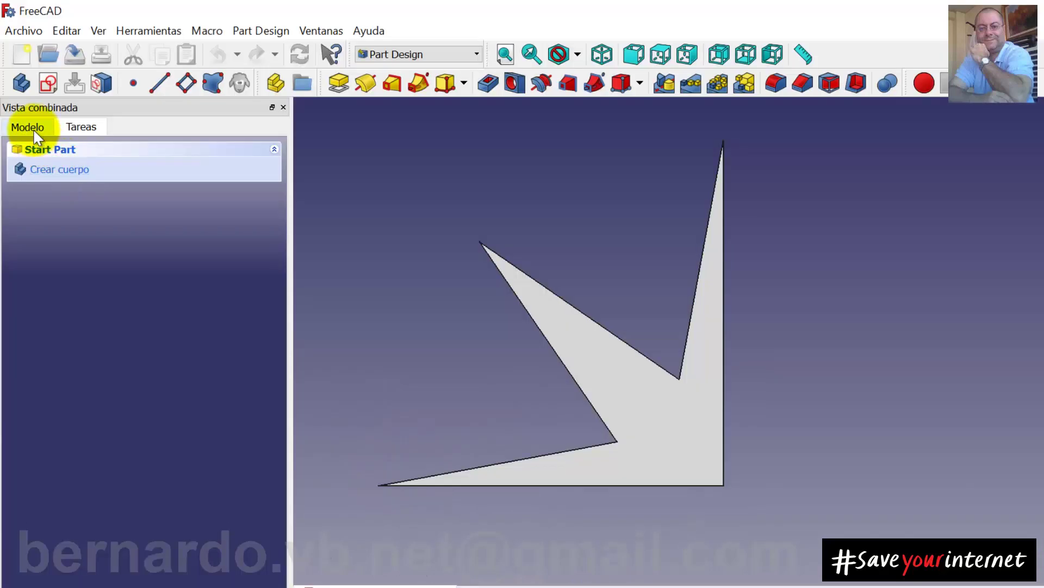
- Restore the model tree, select Pad, switch to the Part workbench and show the axis cross
{"action": "left_click", "coordinate": [30, 128]}
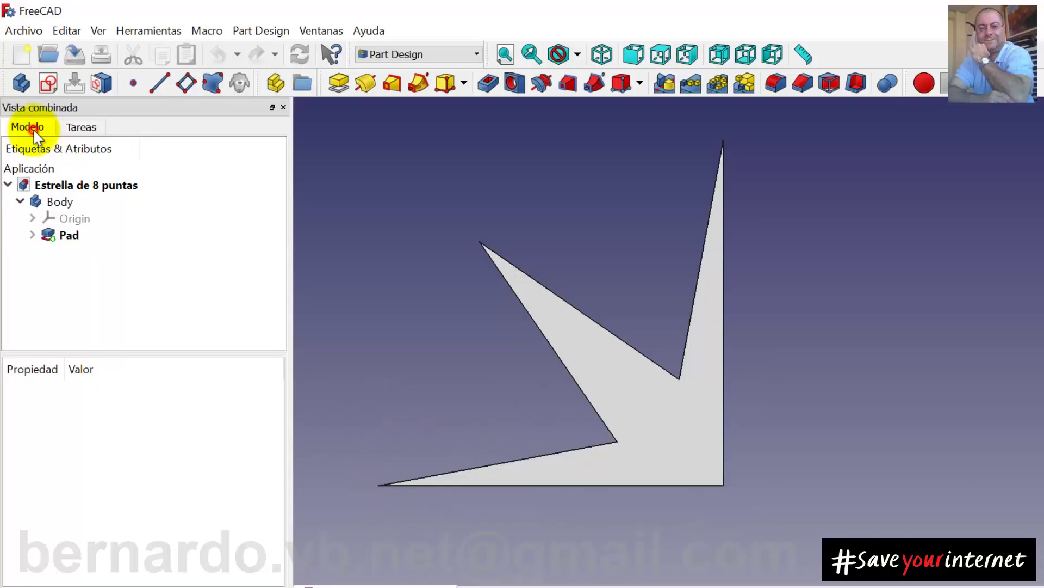
{"action": "left_click", "coordinate": [85, 236]}
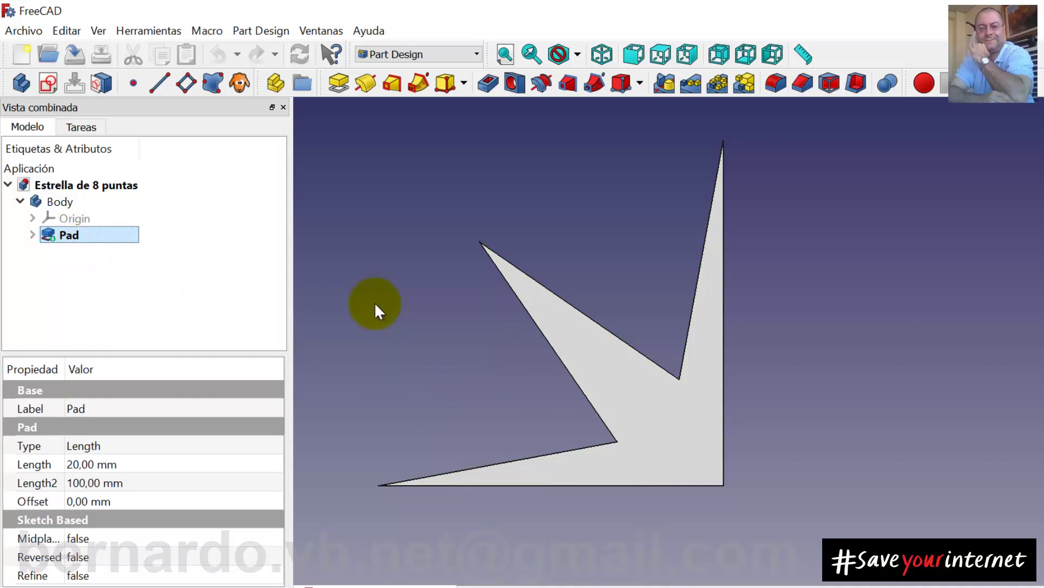
{"action": "left_click", "coordinate": [464, 53]}
{"action": "left_click", "coordinate": [396, 212]}
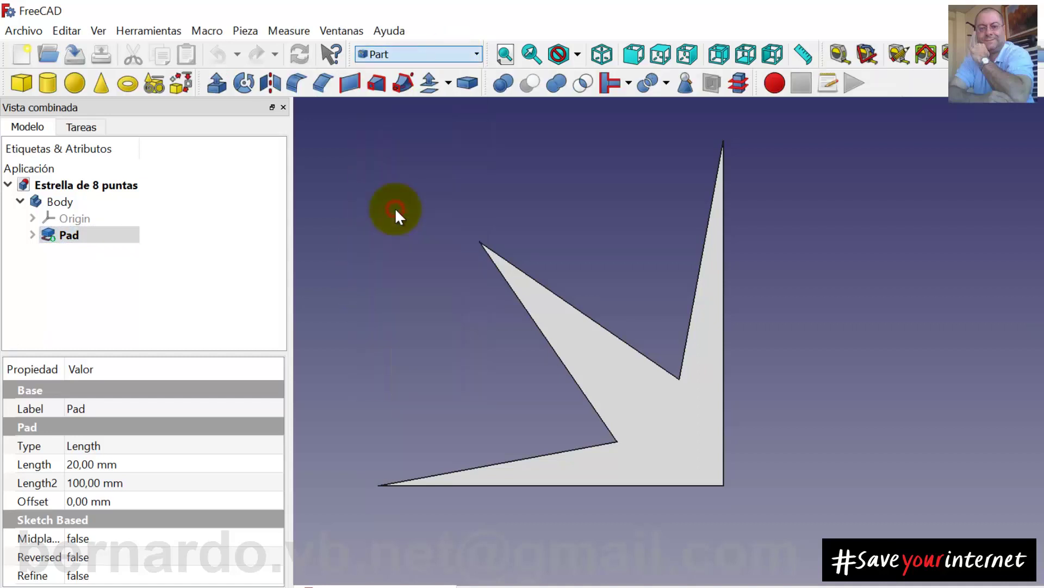
{"action": "left_click", "coordinate": [105, 34]}
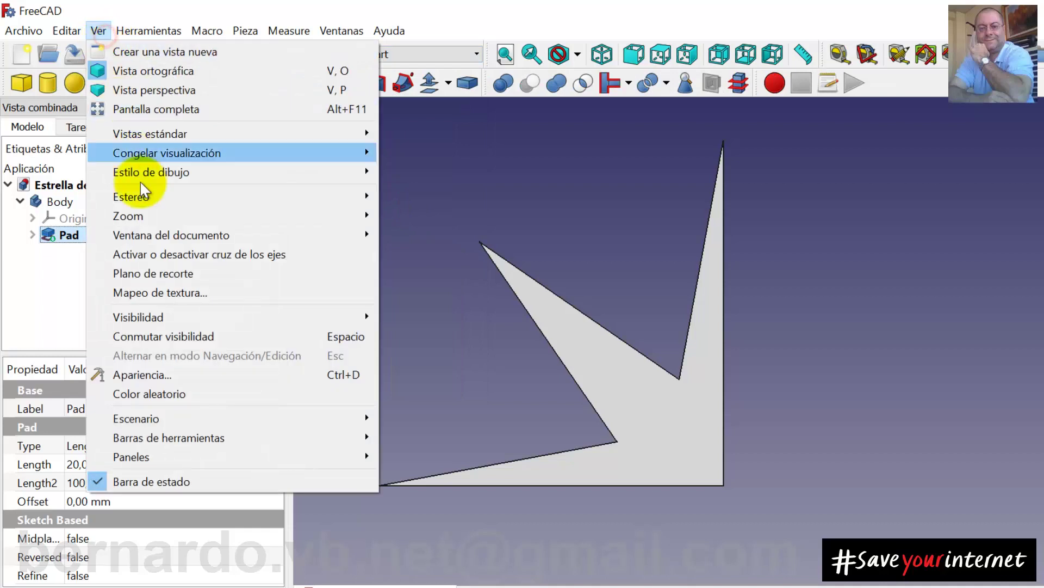
{"action": "left_click", "coordinate": [156, 248]}
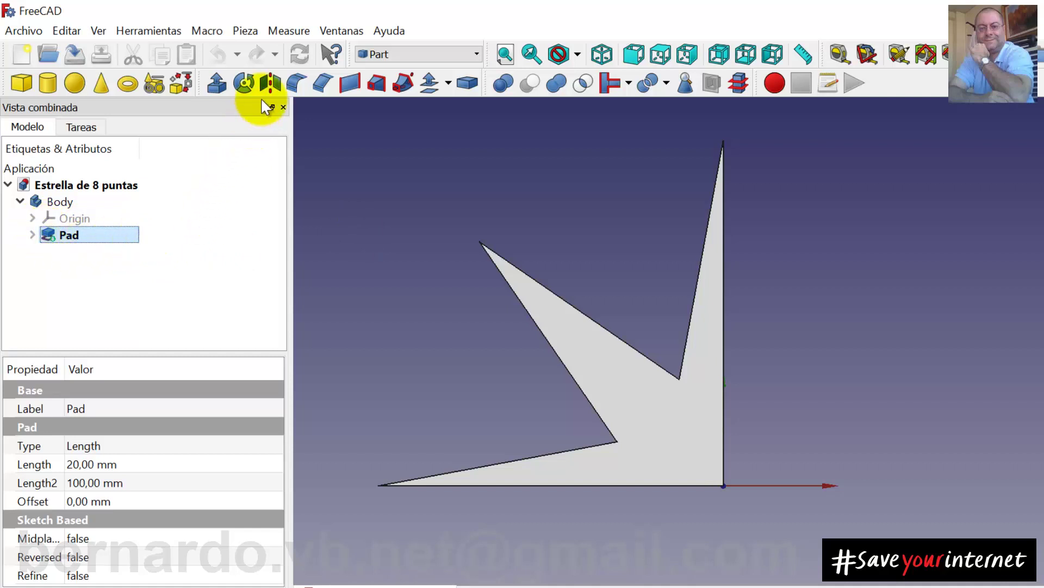
- Mirror the Pad using Plano YZ as the reflection plane
{"action": "left_click", "coordinate": [269, 84]}
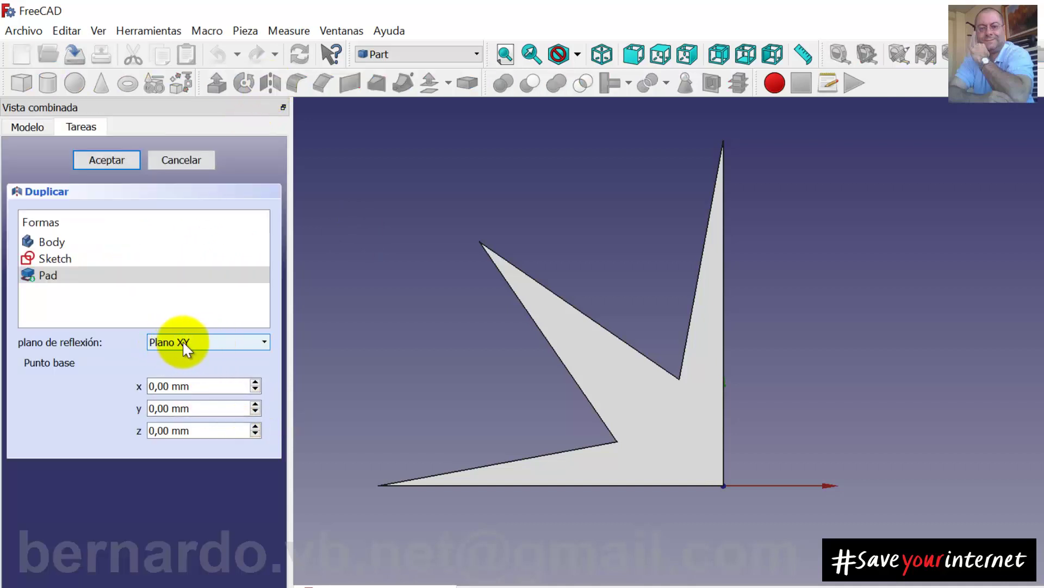
{"action": "middle_click_drag", "start_coordinate": [598, 359], "coordinate": [716, 373]}
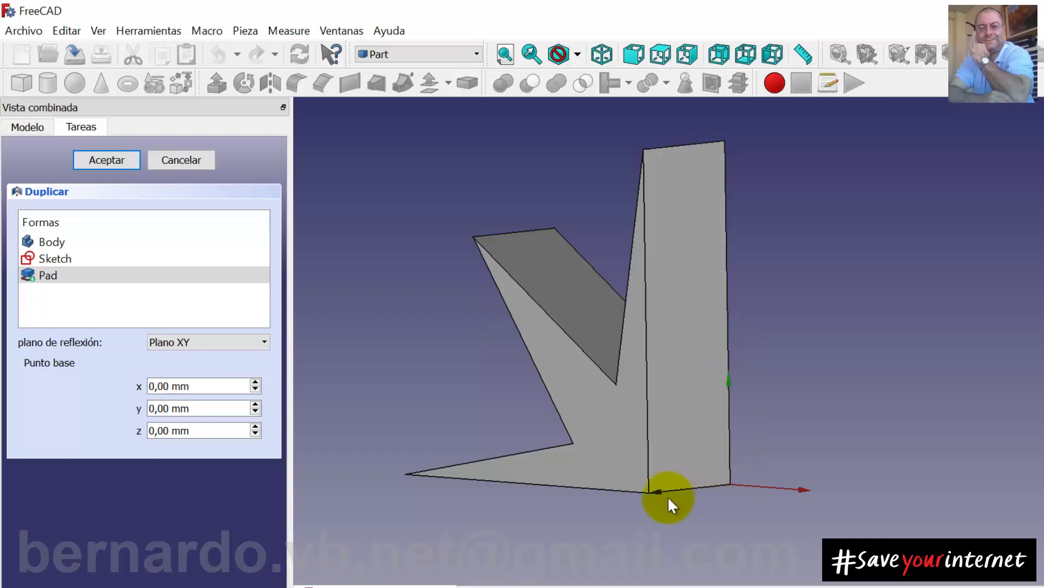
{"action": "left_click", "coordinate": [242, 342]}
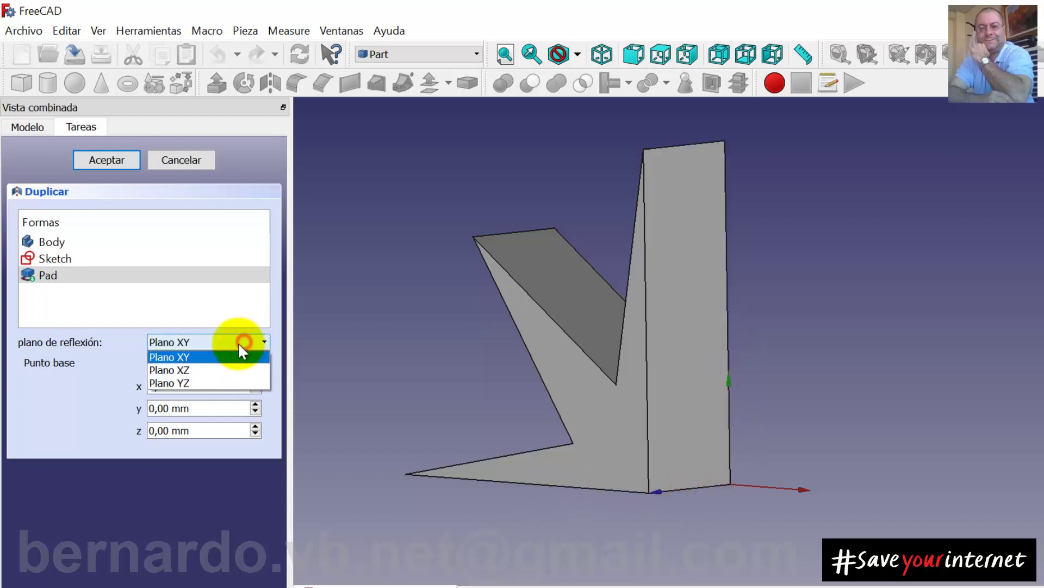
{"action": "left_click", "coordinate": [194, 383]}
{"action": "left_click", "coordinate": [107, 159]}
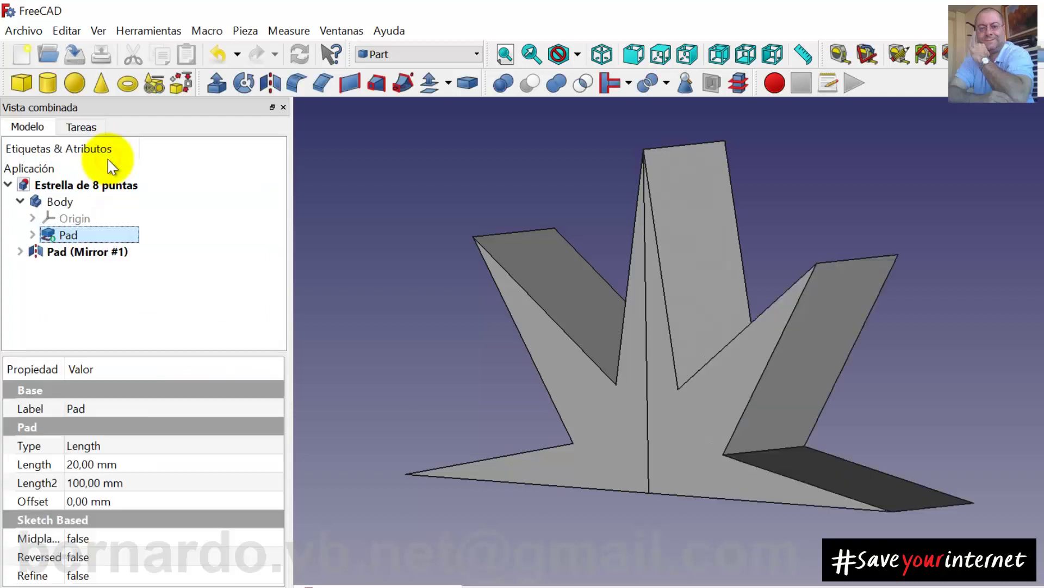
- Fuse the original Pad and its mirrored copy into one Fusion half-star
{"action": "mouse_move", "coordinate": [746, 329]}
{"action": "middle_mouse_down"}
{"action": "mouse_move", "coordinate": [882, 308]}
{"action": "mouse_move", "coordinate": [769, 289]}
{"action": "mouse_move", "coordinate": [713, 338]}
{"action": "mouse_move", "coordinate": [716, 380]}
{"action": "mouse_move", "coordinate": [704, 374]}
{"action": "middle_mouse_up"}
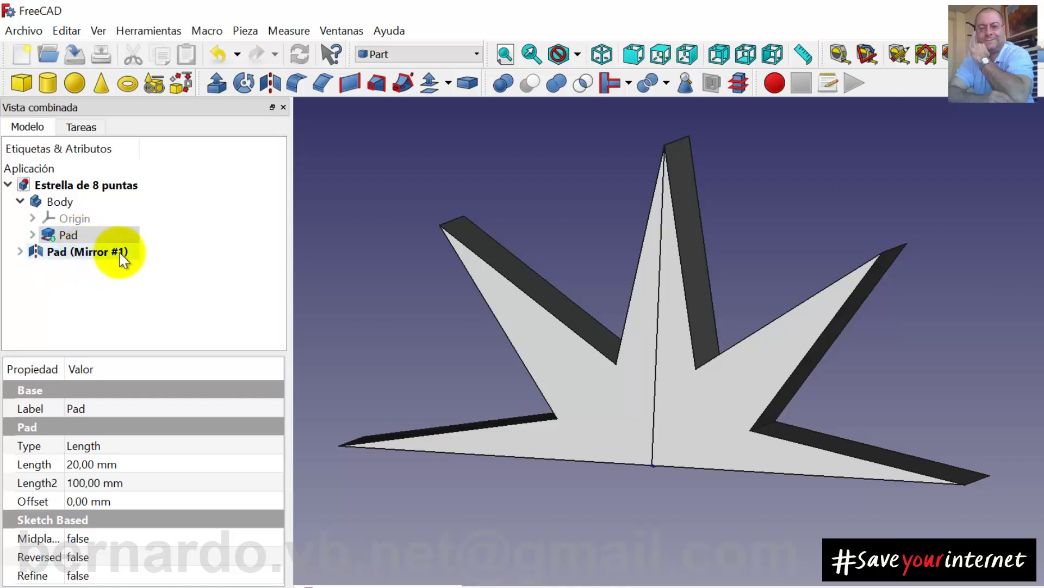
{"action": "left_click", "coordinate": [49, 235]}
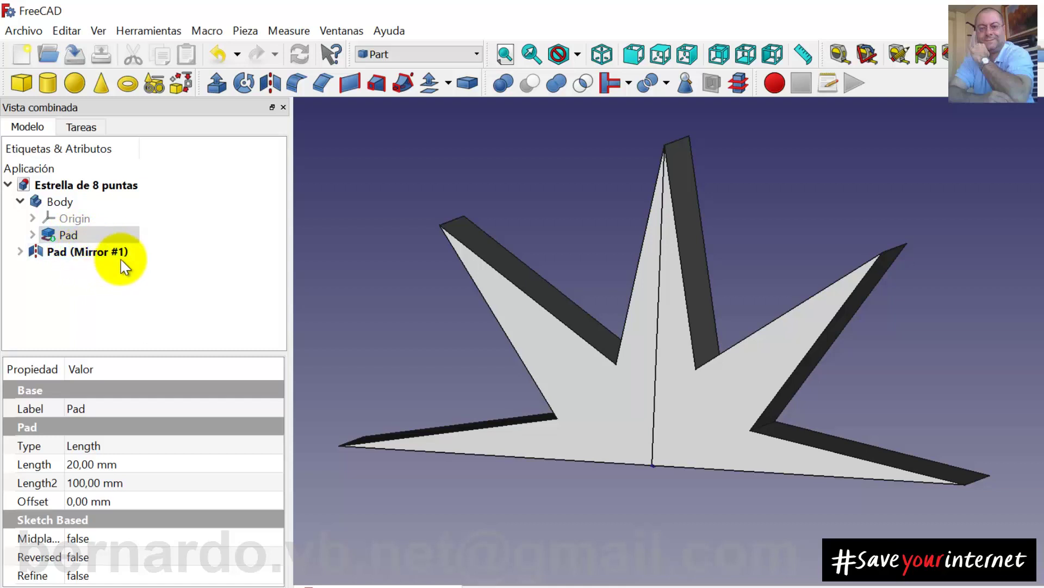
{"action": "left_click", "coordinate": [121, 256]}
{"action": "left_click", "coordinate": [82, 235]}
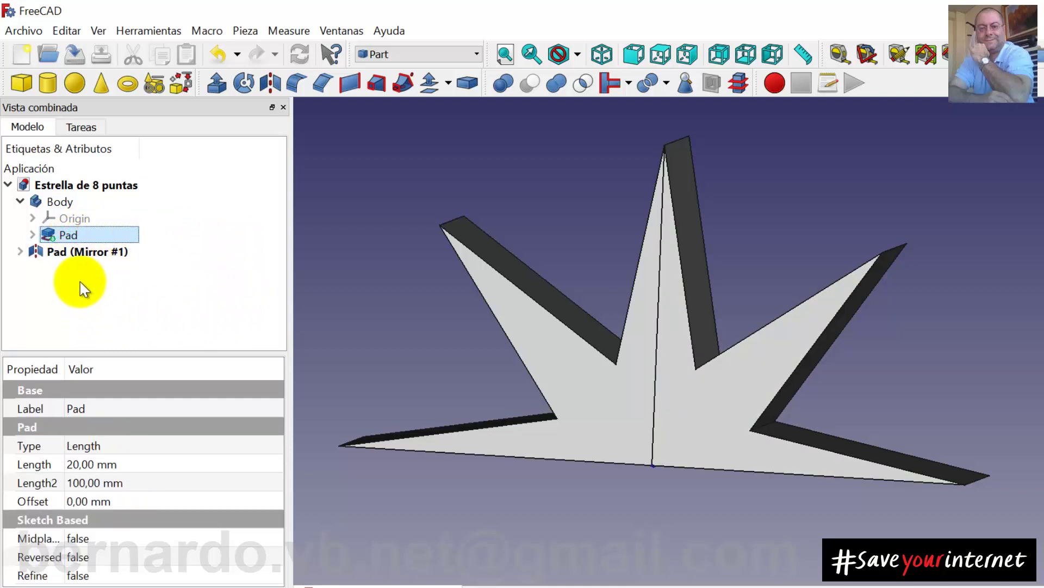
{"action": "left_click", "coordinate": [72, 253], "text": "ctrl"}
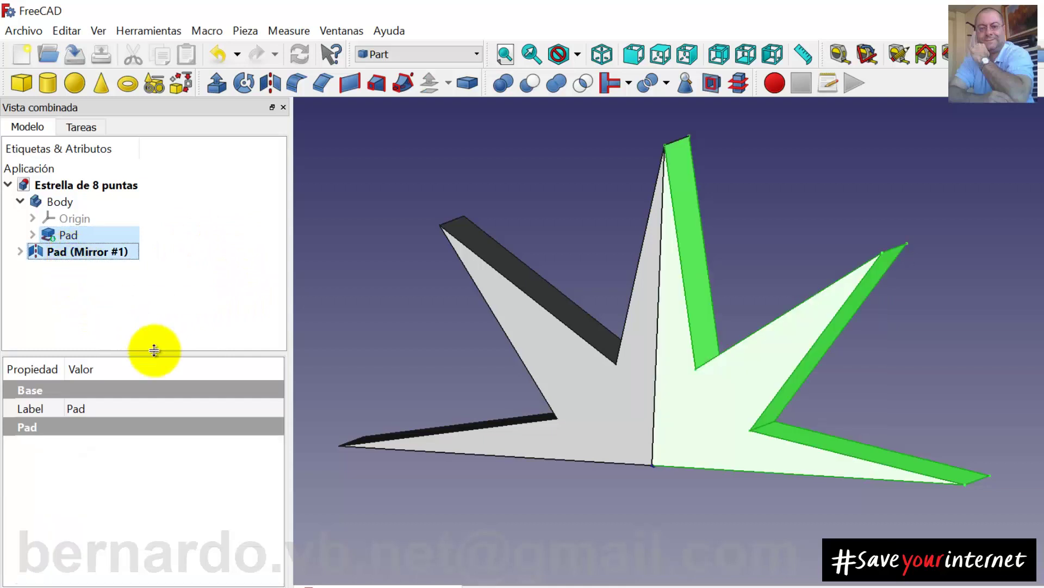
{"action": "left_click", "coordinate": [558, 80]}
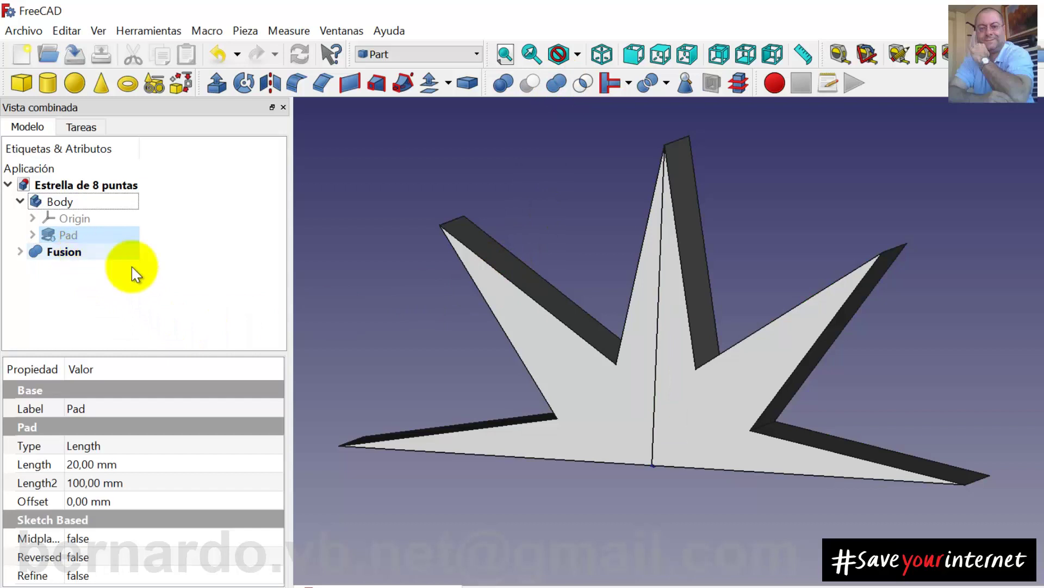
- Switch to front view and start a Mirror of the Fusion half-star
{"action": "scroll", "coordinate": [653, 228], "scroll_direction": "down", "scroll_amount": 5}
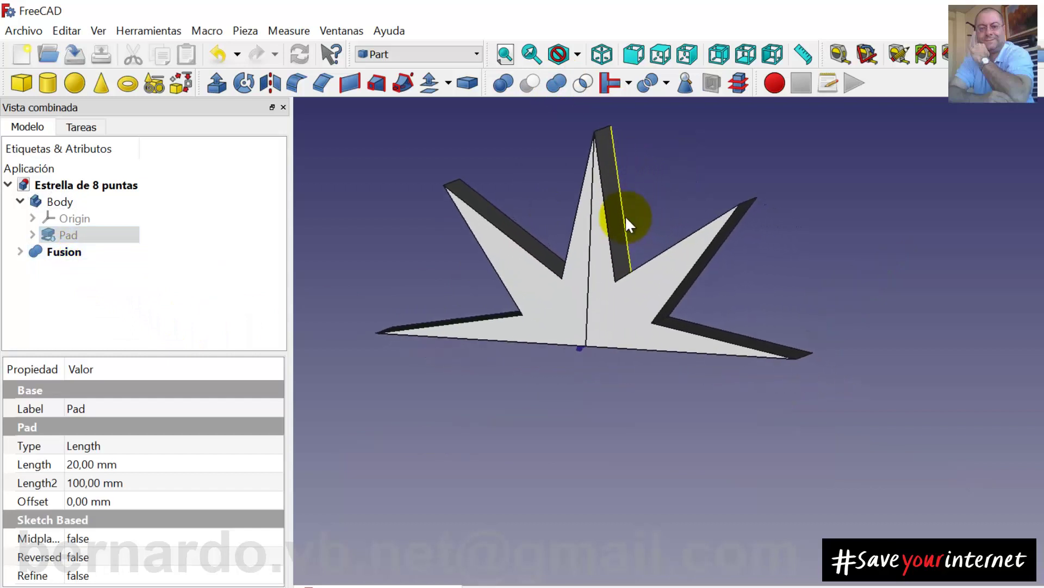
{"action": "key", "text": "1"}
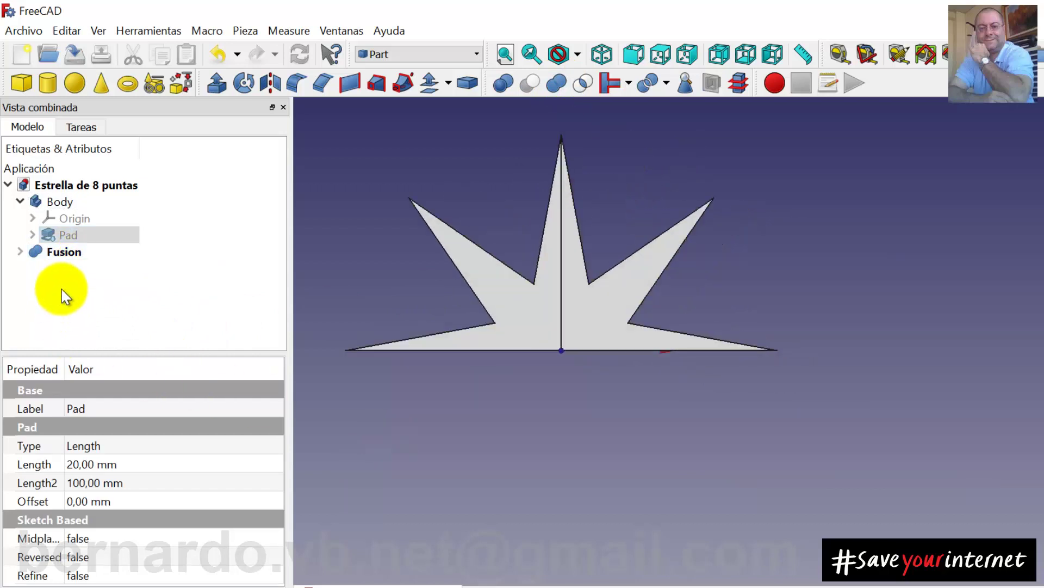
{"action": "left_click", "coordinate": [67, 253]}
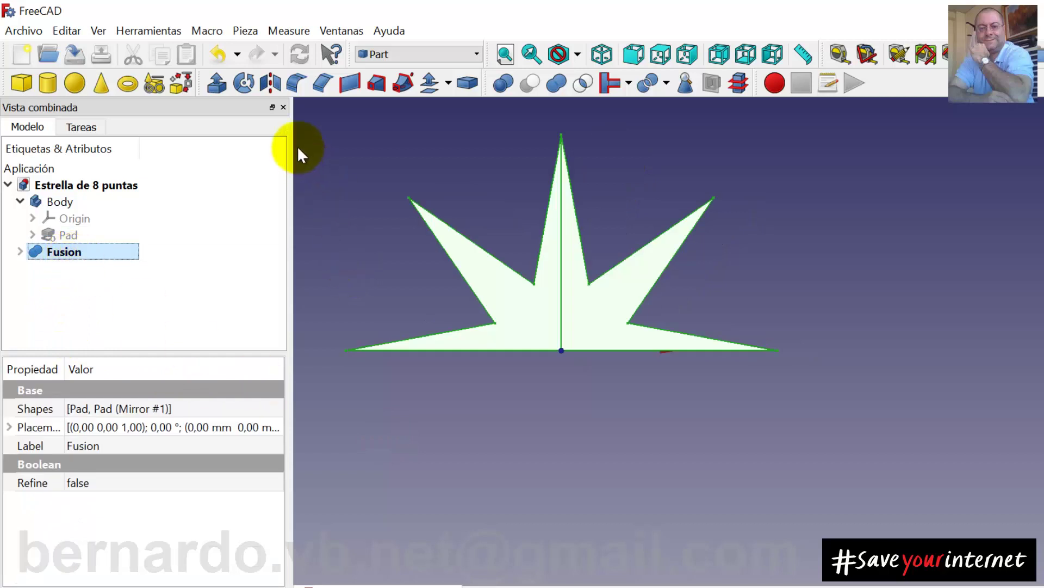
{"action": "left_click", "coordinate": [270, 82]}
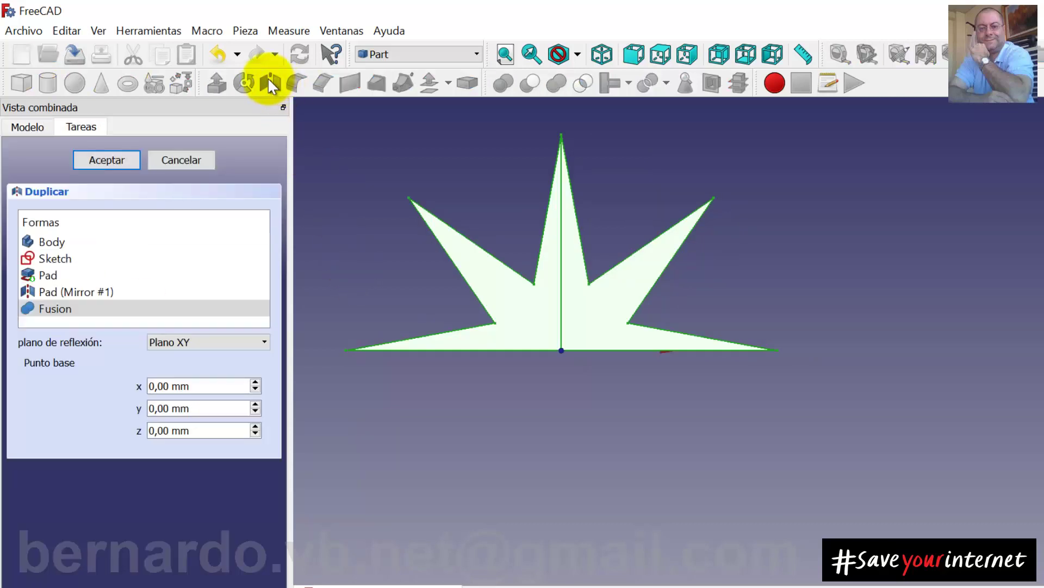
- Mirror the Fusion across the XZ plane, producing Fusion (Mirror #2)
{"action": "middle_click_drag", "start_coordinate": [634, 349], "coordinate": [639, 344]}
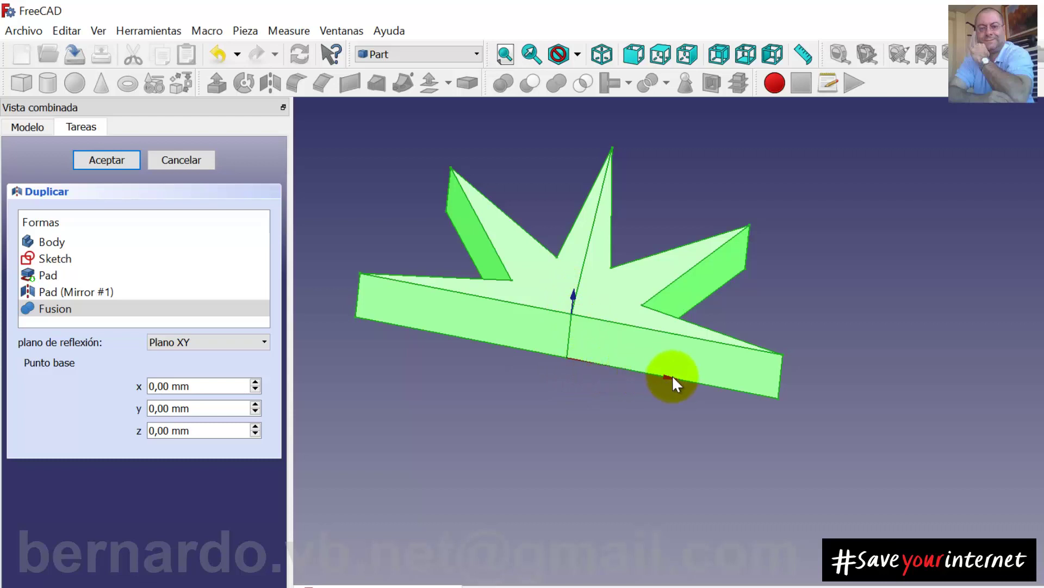
{"action": "left_click", "coordinate": [260, 343]}
{"action": "left_click", "coordinate": [184, 371]}
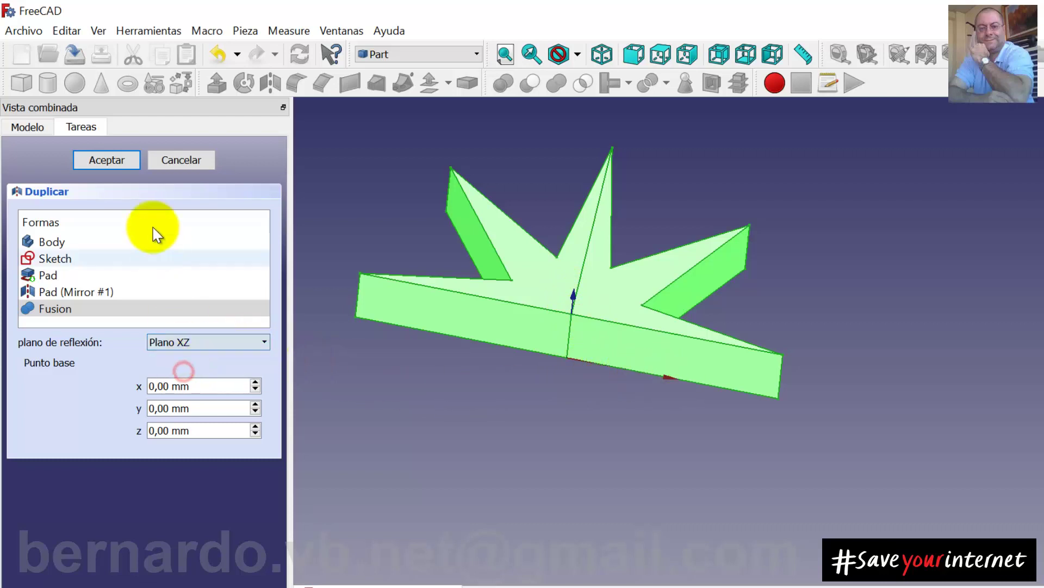
{"action": "left_click", "coordinate": [119, 161]}
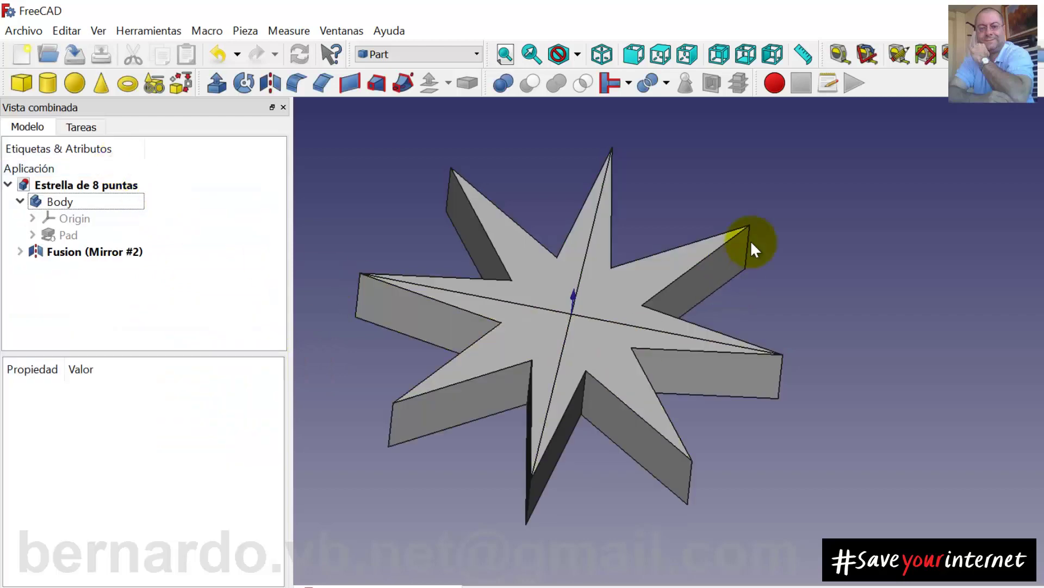
- Union Fusion (Mirror #2) with the original Fusion to create Fusion001
{"action": "mouse_move", "coordinate": [579, 181]}
{"action": "middle_mouse_down"}
{"action": "mouse_move", "coordinate": [547, 262]}
{"action": "mouse_move", "coordinate": [593, 296]}
{"action": "middle_mouse_up"}
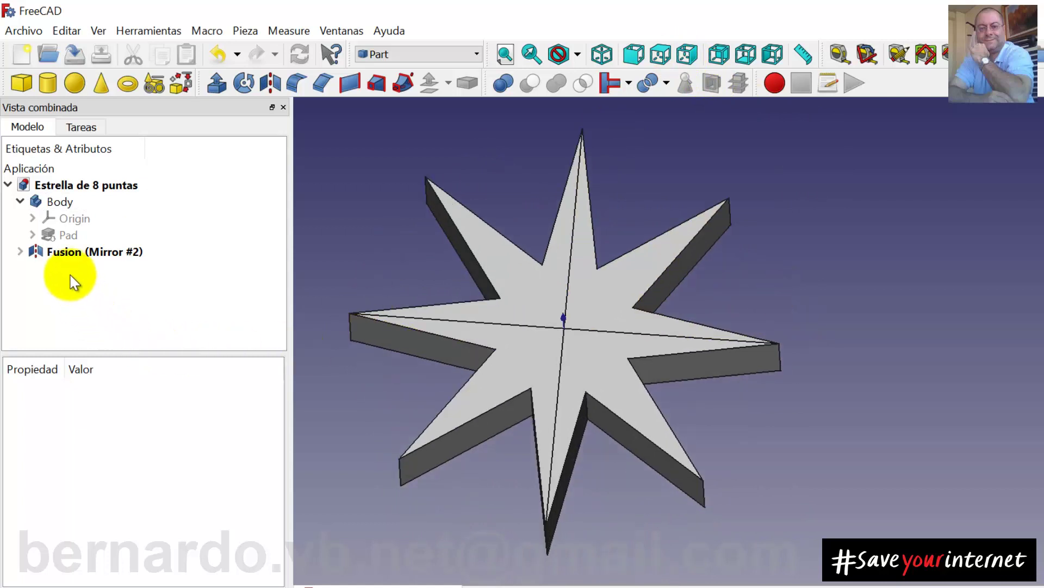
{"action": "left_click", "coordinate": [58, 265]}
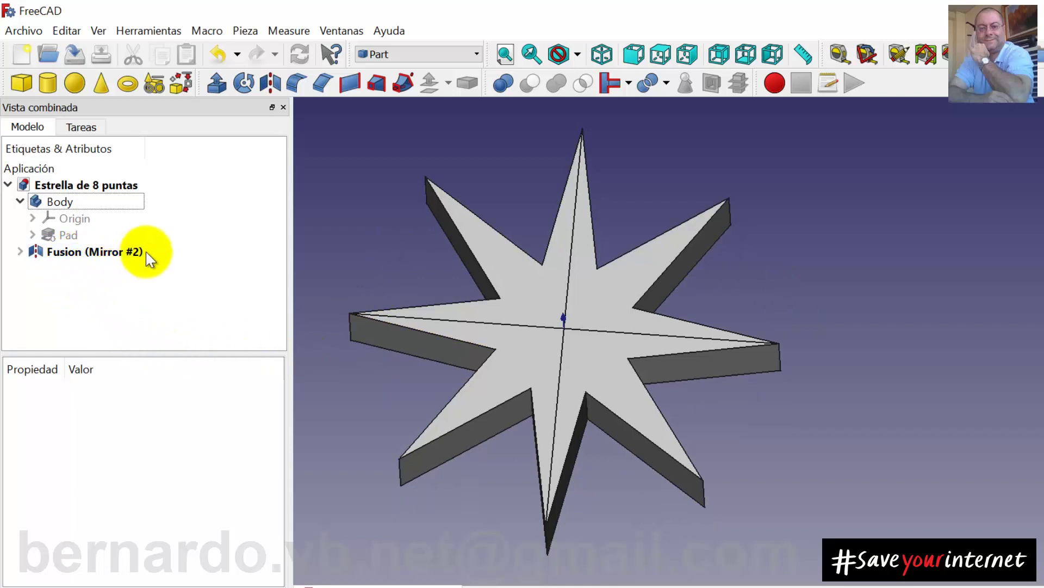
{"action": "left_click", "coordinate": [20, 252]}
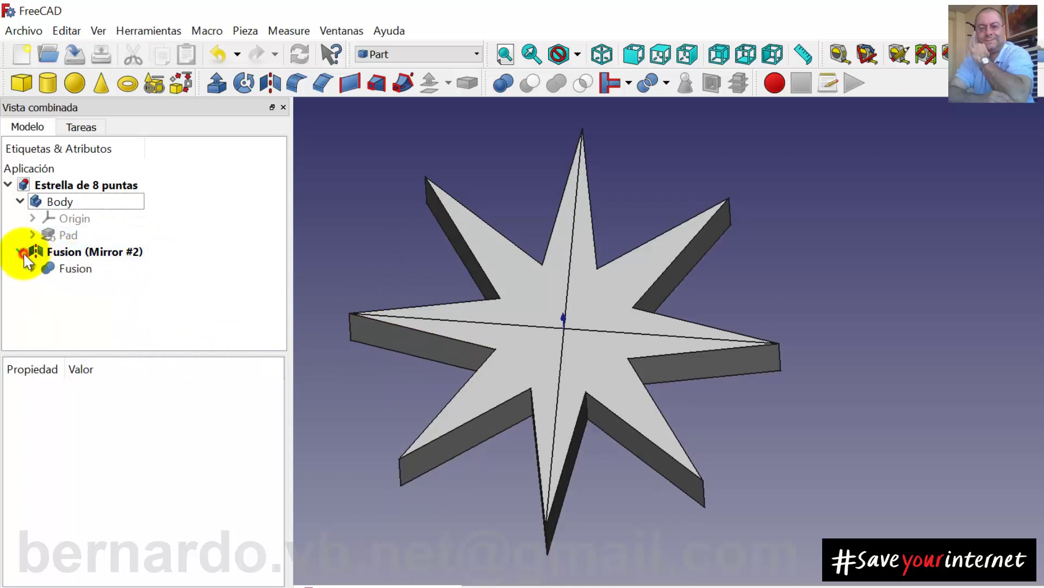
{"action": "left_click", "coordinate": [91, 254]}
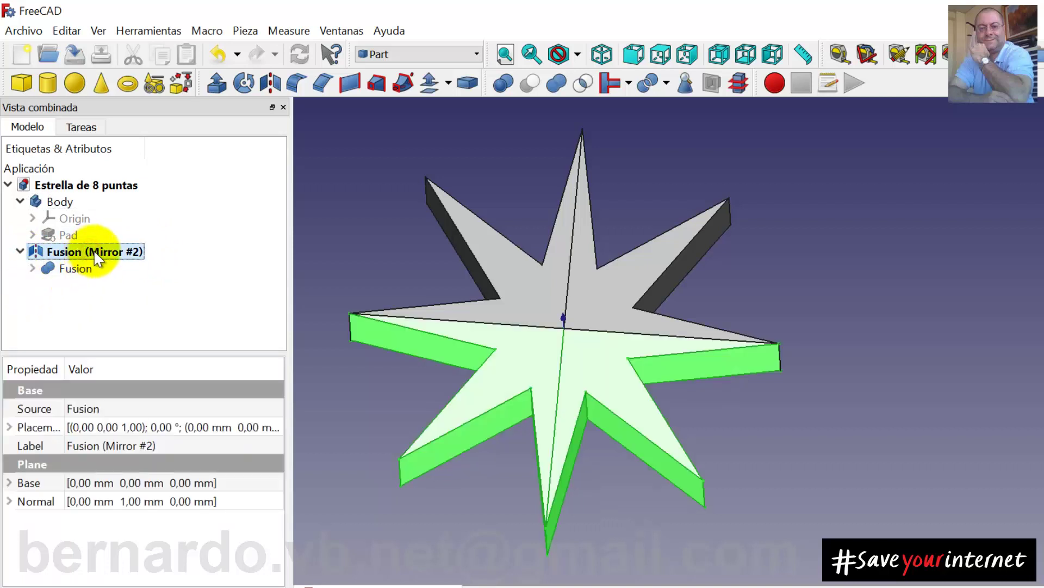
{"action": "left_click", "coordinate": [81, 268]}
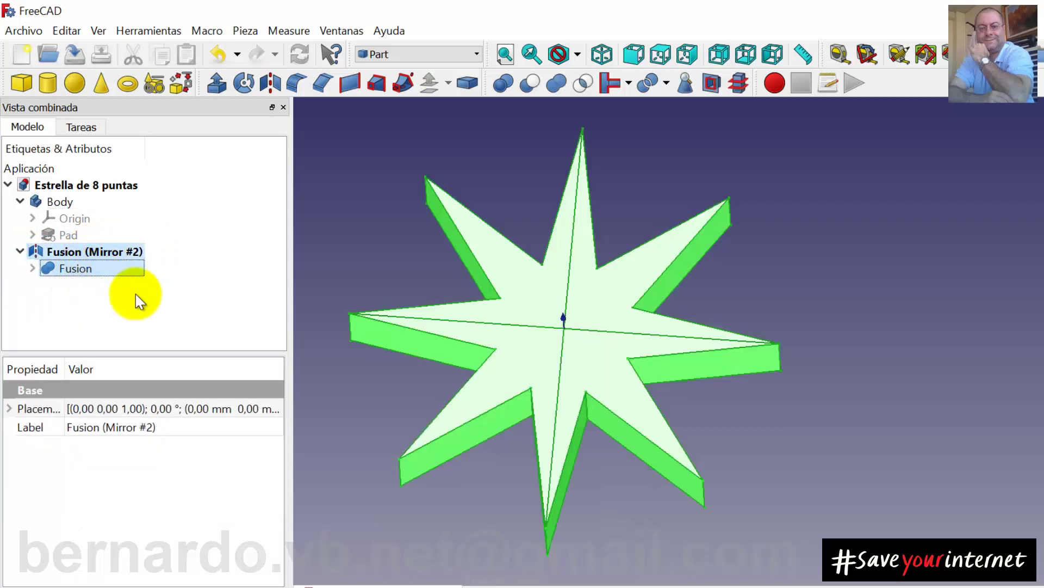
{"action": "left_click", "coordinate": [550, 84]}
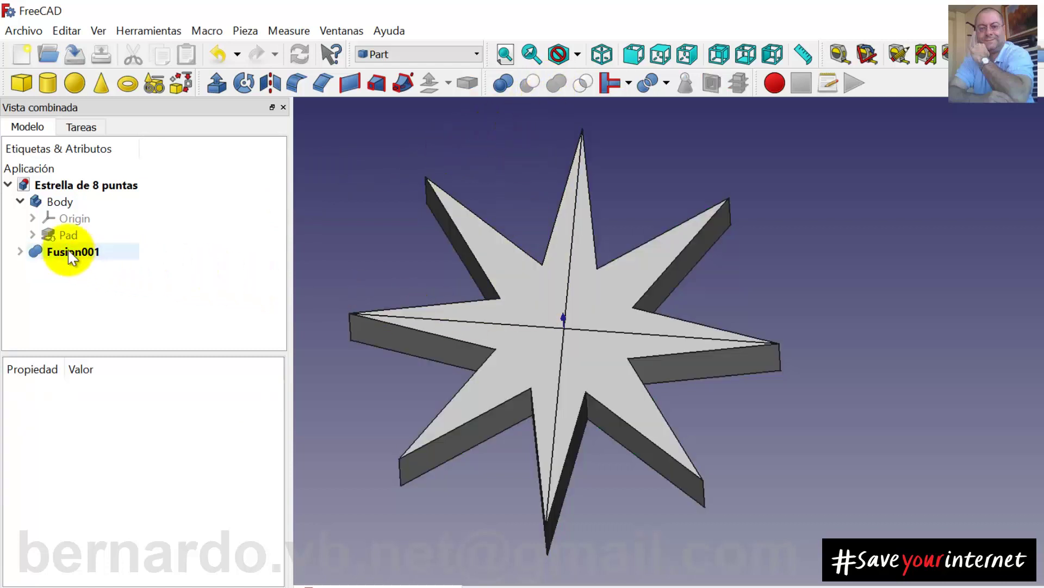
- Inspect Fusion001's components in the tree, then select Fusion001
{"action": "left_click", "coordinate": [20, 252]}
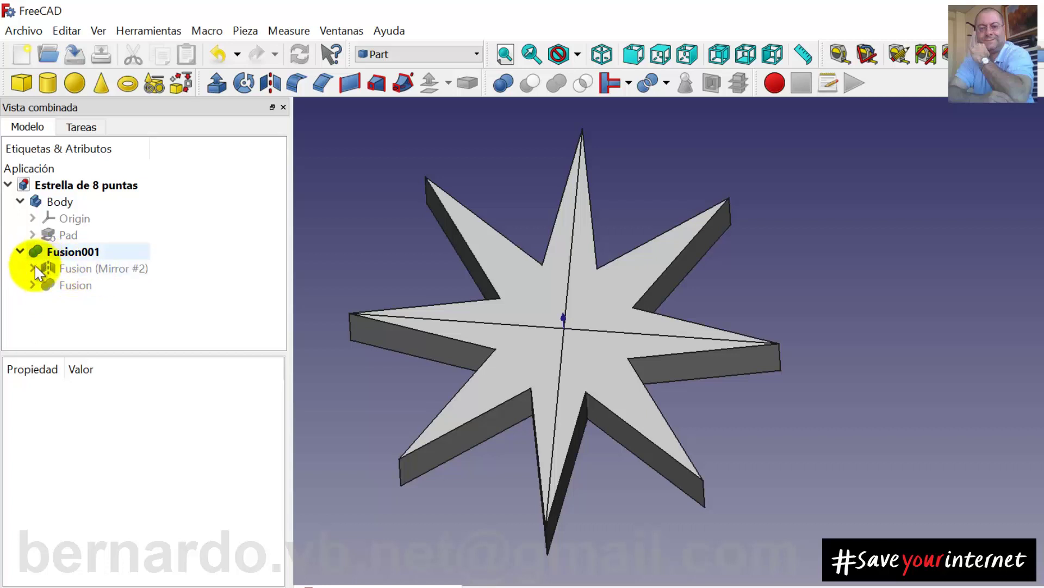
{"action": "left_click", "coordinate": [32, 268]}
{"action": "left_click", "coordinate": [32, 301]}
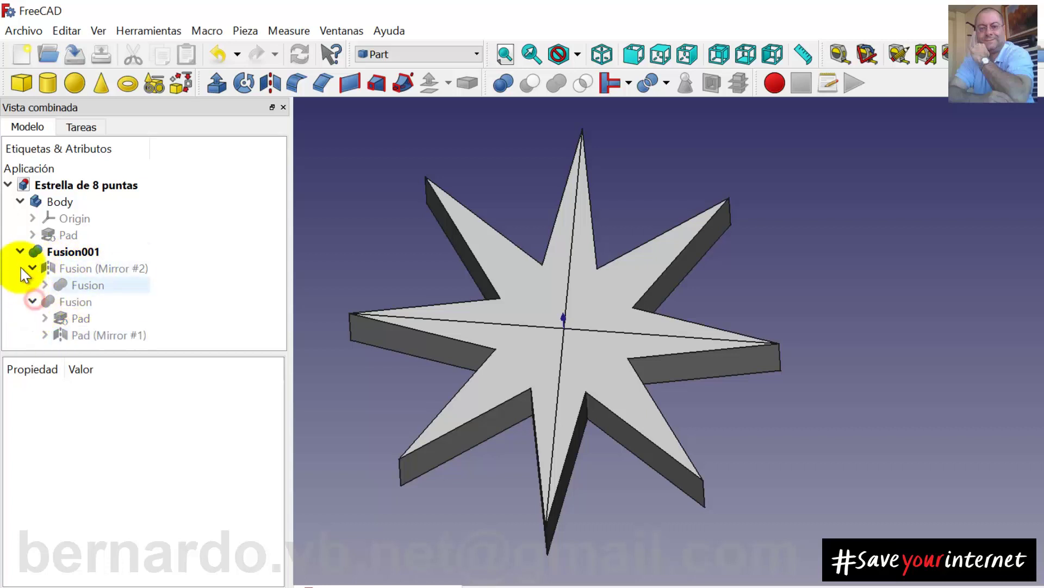
{"action": "left_click", "coordinate": [20, 251]}
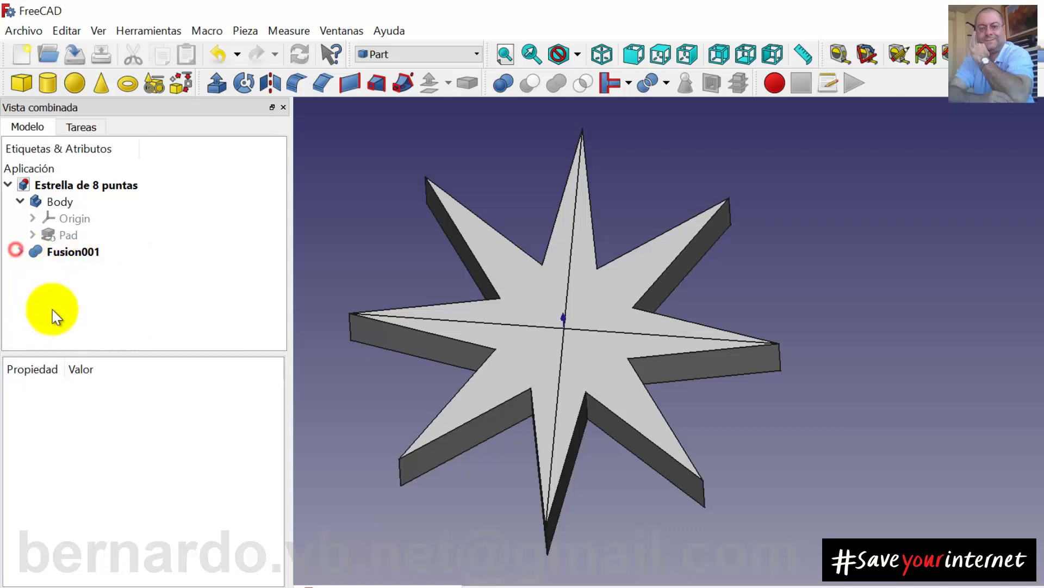
{"action": "left_click", "coordinate": [76, 252]}
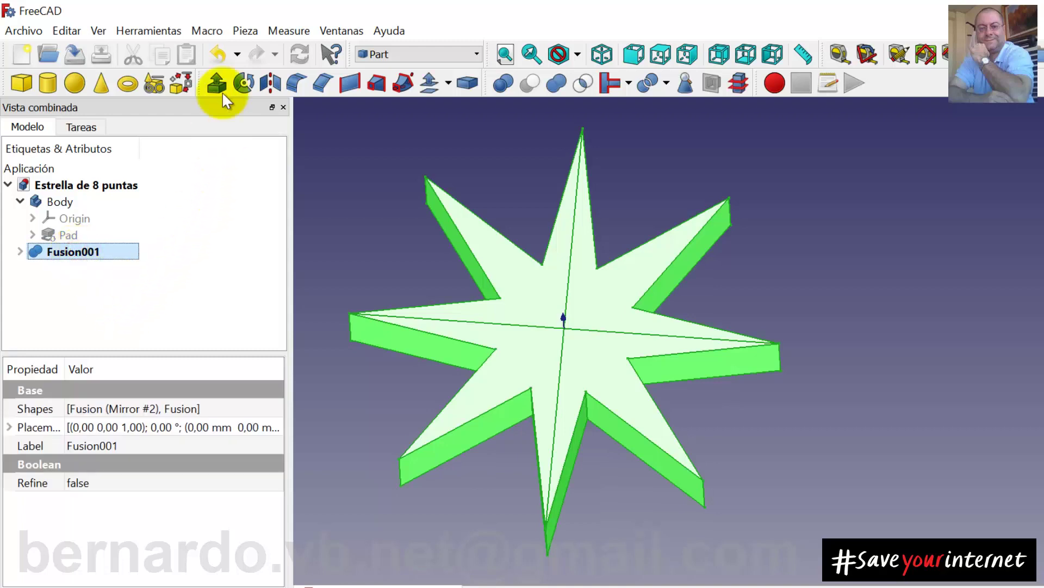
- Refine Fusion001's shape into the seamless Fusion002 and orbit to inspect it
{"action": "left_click", "coordinate": [242, 31]}
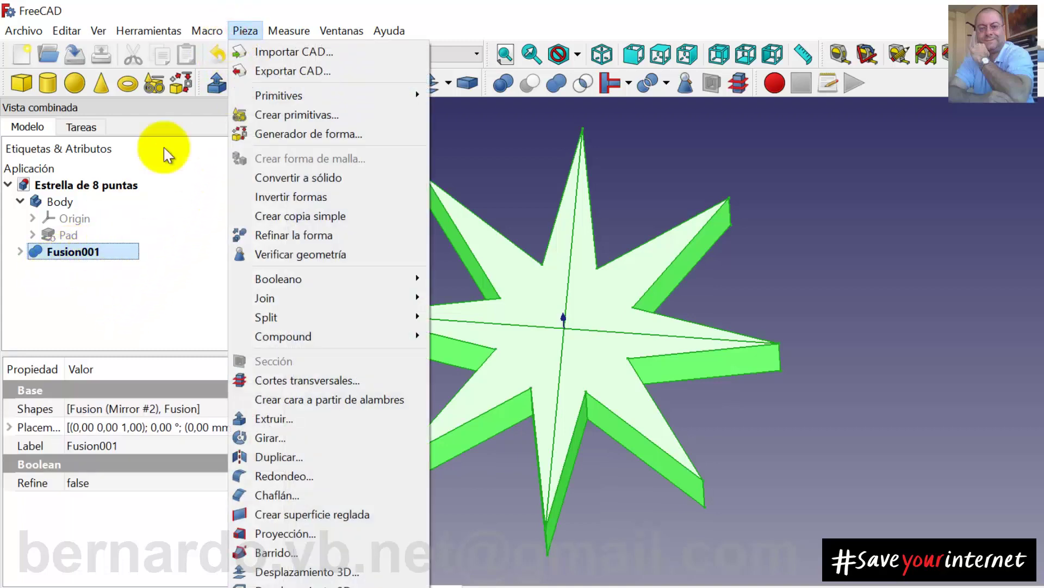
{"action": "left_click", "coordinate": [312, 237]}
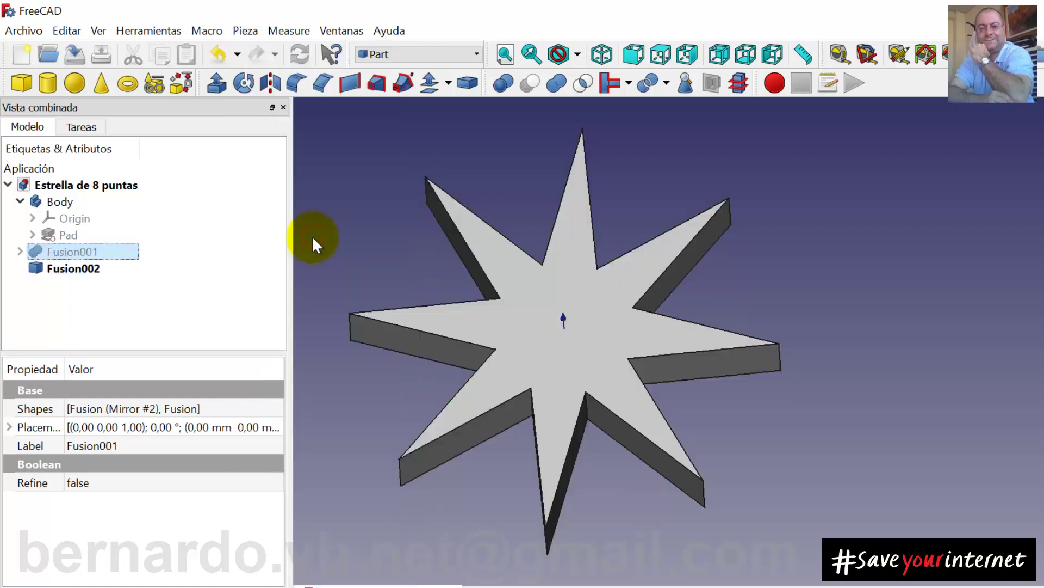
{"action": "left_click", "coordinate": [73, 268]}
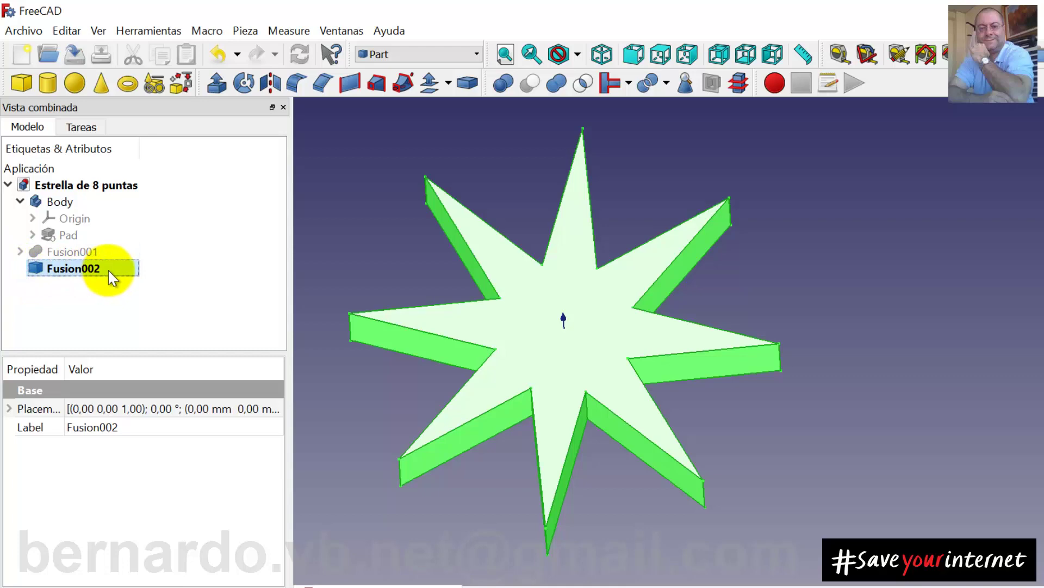
{"action": "left_click", "coordinate": [745, 289]}
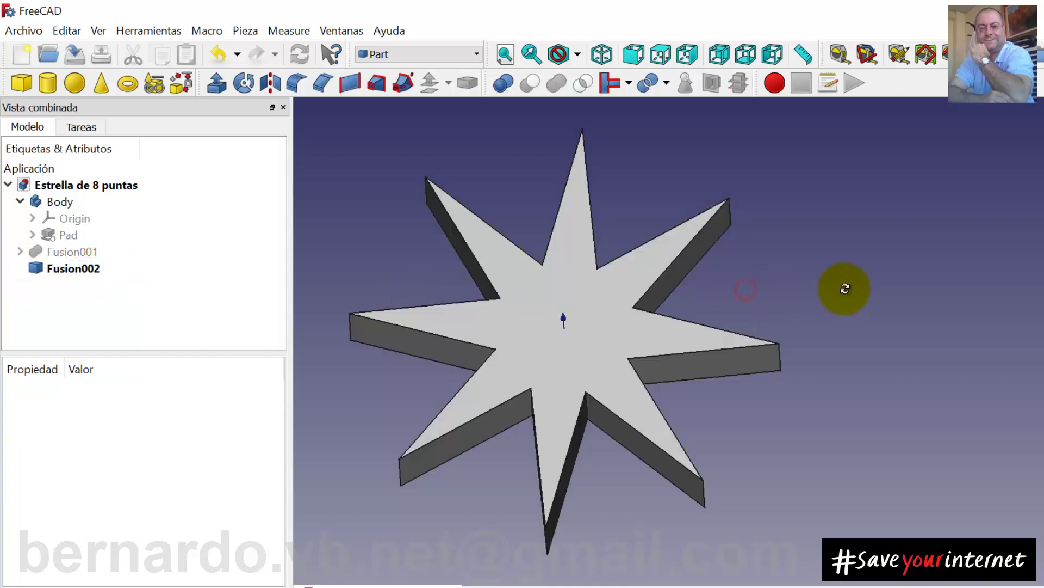
{"action": "mouse_move", "coordinate": [839, 287]}
{"action": "middle_mouse_down"}
{"action": "mouse_move", "coordinate": [757, 328]}
{"action": "mouse_move", "coordinate": [699, 385]}
{"action": "mouse_move", "coordinate": [863, 362]}
{"action": "mouse_move", "coordinate": [835, 296]}
{"action": "mouse_move", "coordinate": [775, 335]}
{"action": "mouse_move", "coordinate": [874, 326]}
{"action": "mouse_move", "coordinate": [651, 224]}
{"action": "mouse_move", "coordinate": [703, 249]}
{"action": "mouse_move", "coordinate": [672, 271]}
{"action": "mouse_move", "coordinate": [622, 243]}
{"action": "mouse_move", "coordinate": [616, 219]}
{"action": "middle_mouse_up"}
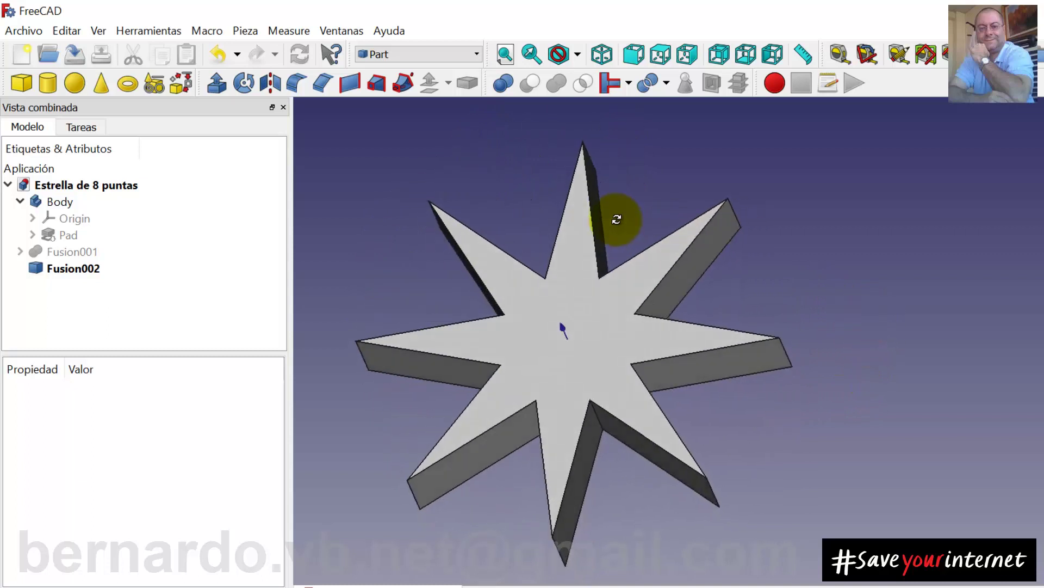